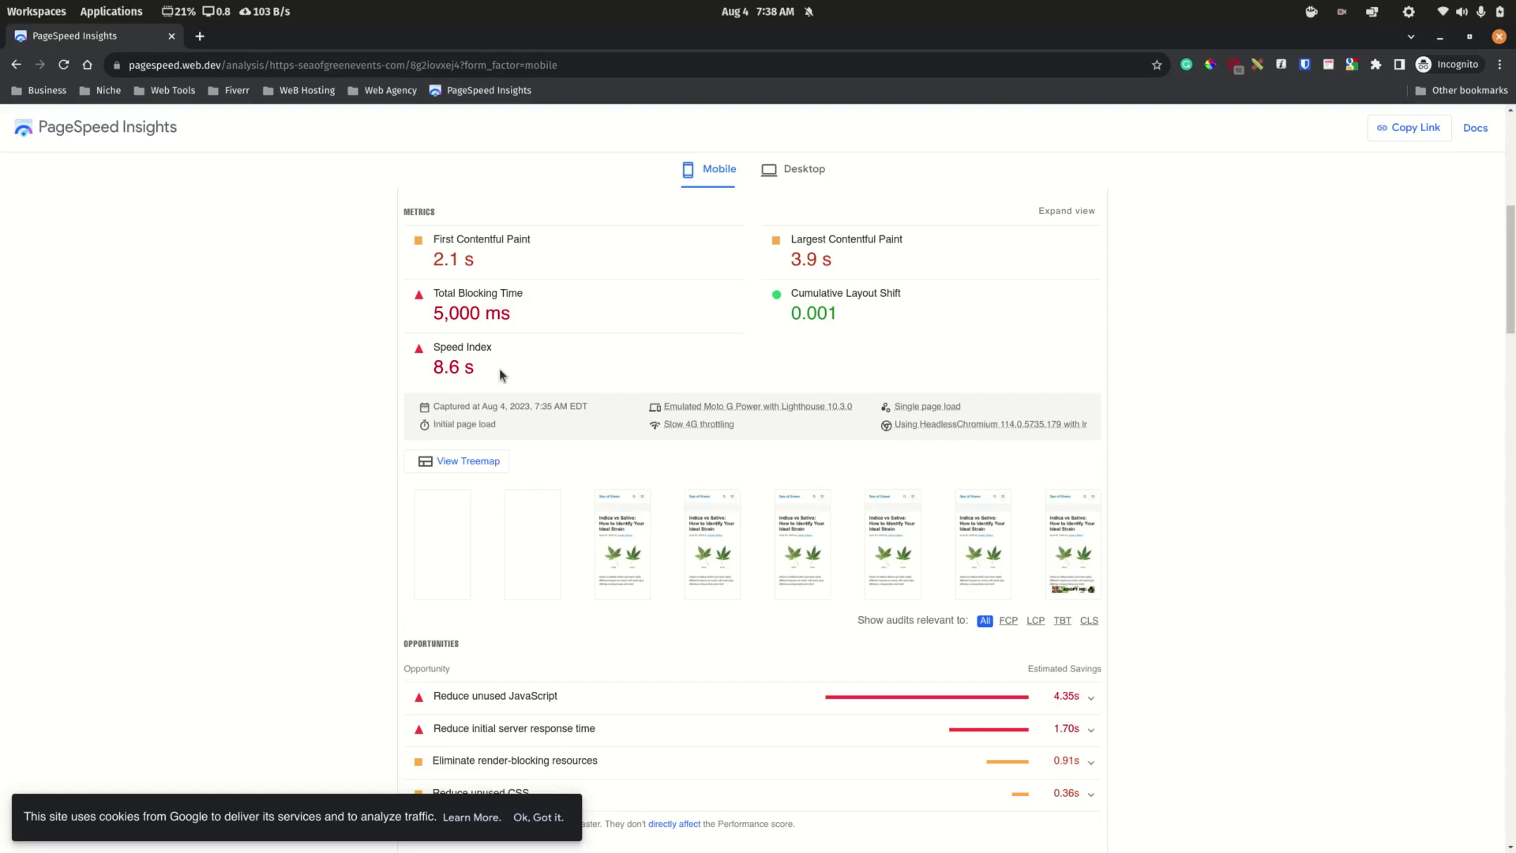
# Compare the desktop and mobile PageSpeed results for the site, focusing on the performance score and the mobile Speed Index.
pyautogui.click(794, 169)
pyautogui.scroll(5, 773, 357)
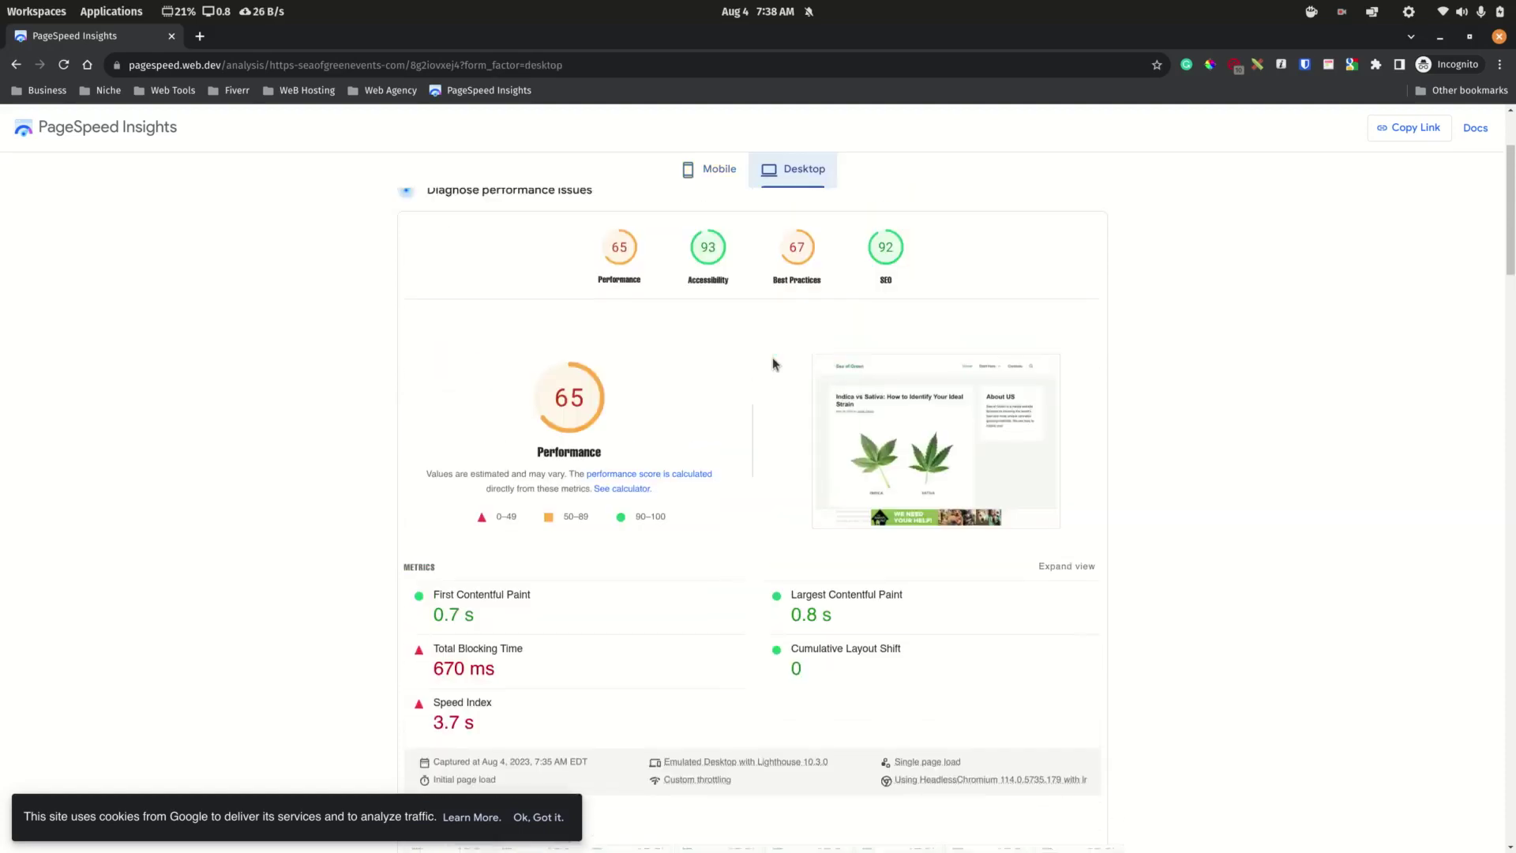
pyautogui.click(714, 265)
pyautogui.scroll(-5, 474, 440)
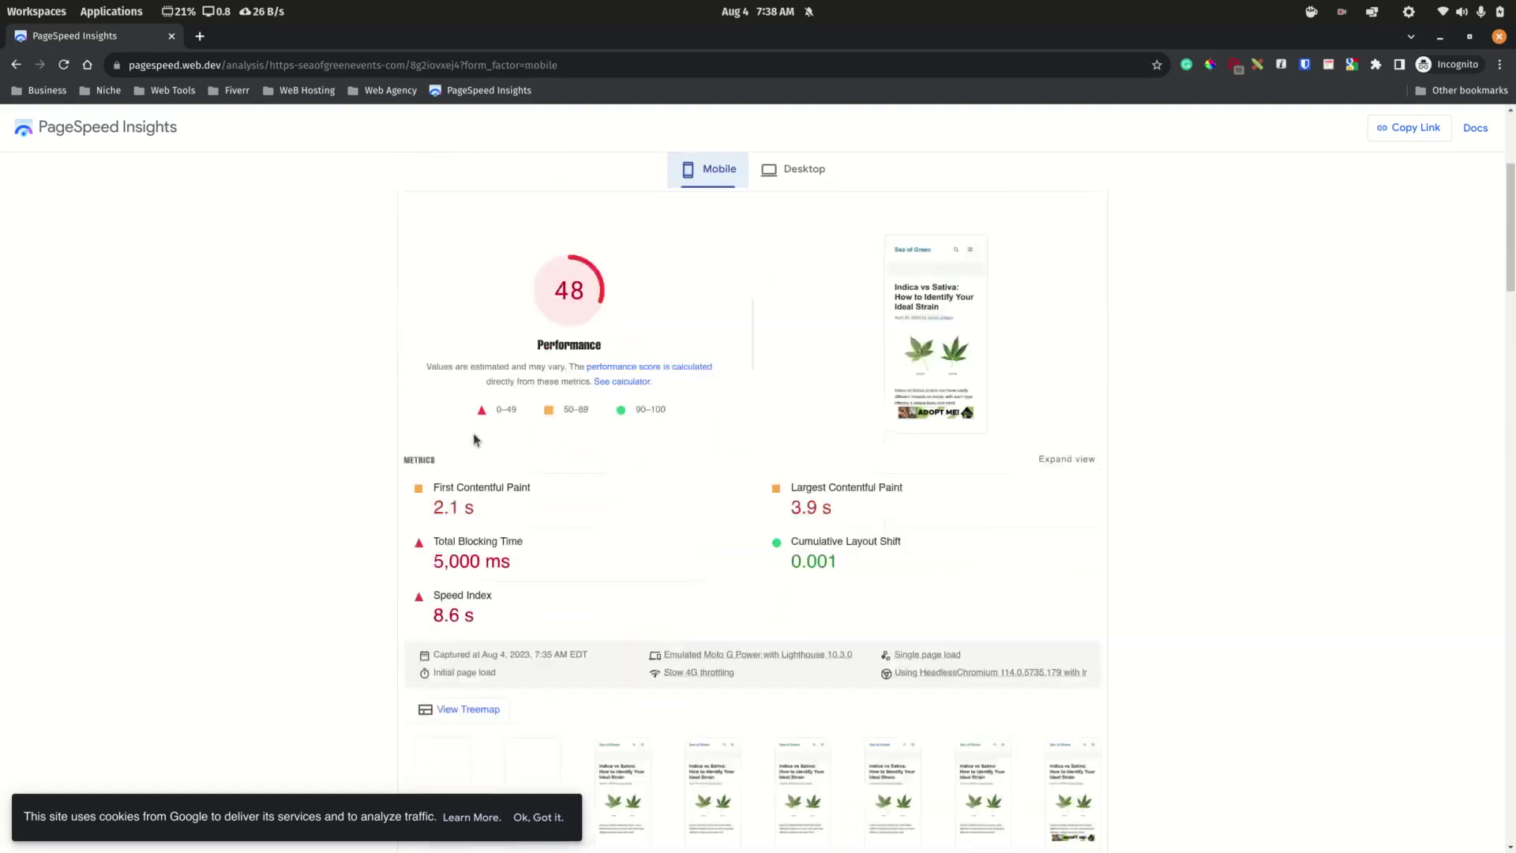
pyautogui.moveTo(475, 545); pyautogui.dragTo(433, 545)
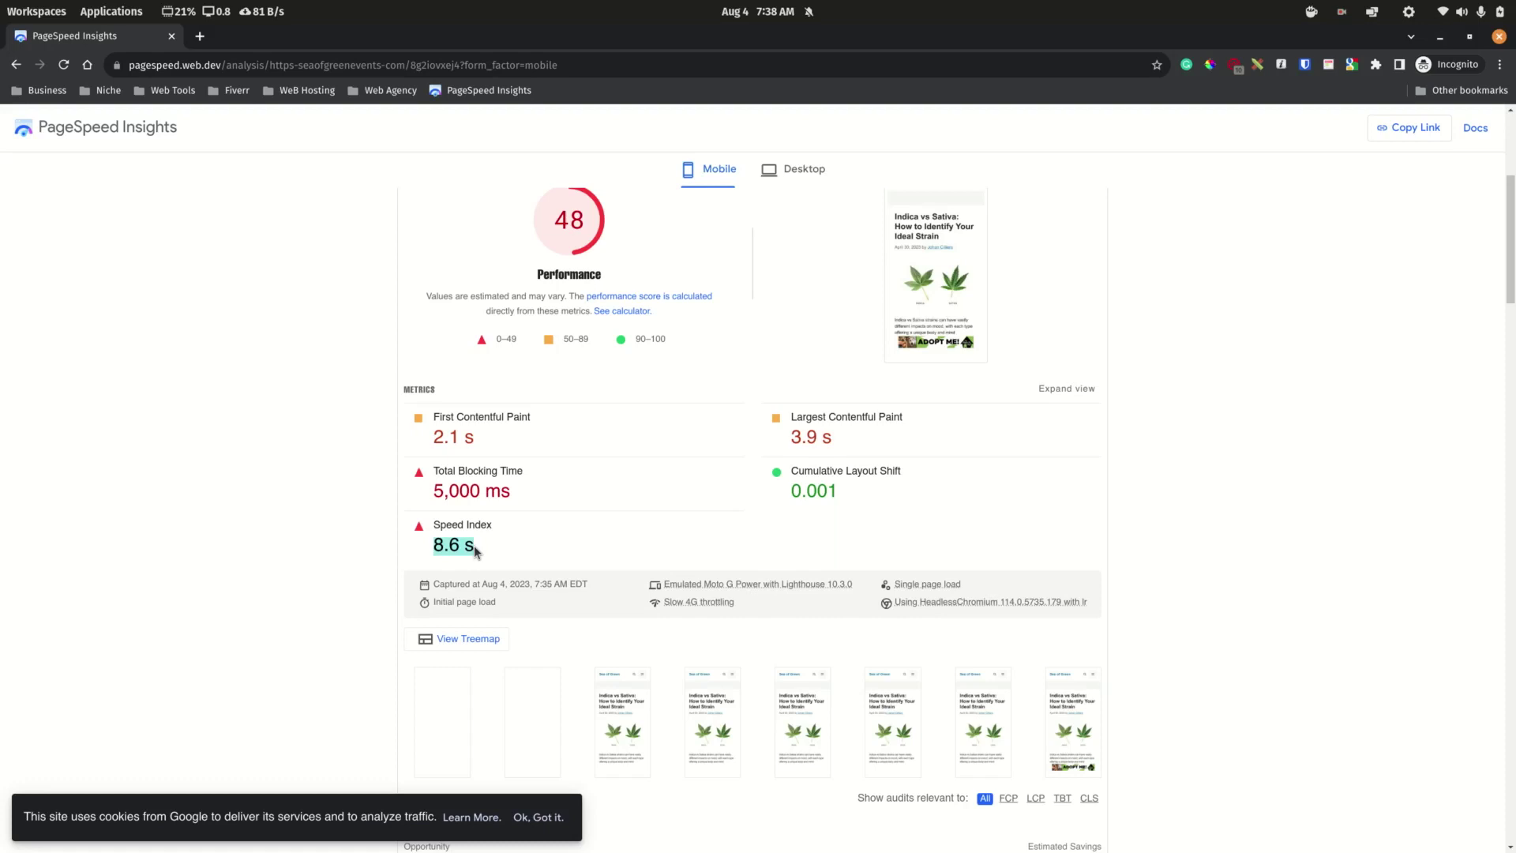
# Switch to the Ezoic dashboard and review the Cloudflare entry under Site Integration.
pyautogui.hotkey('alt', 'Tab')
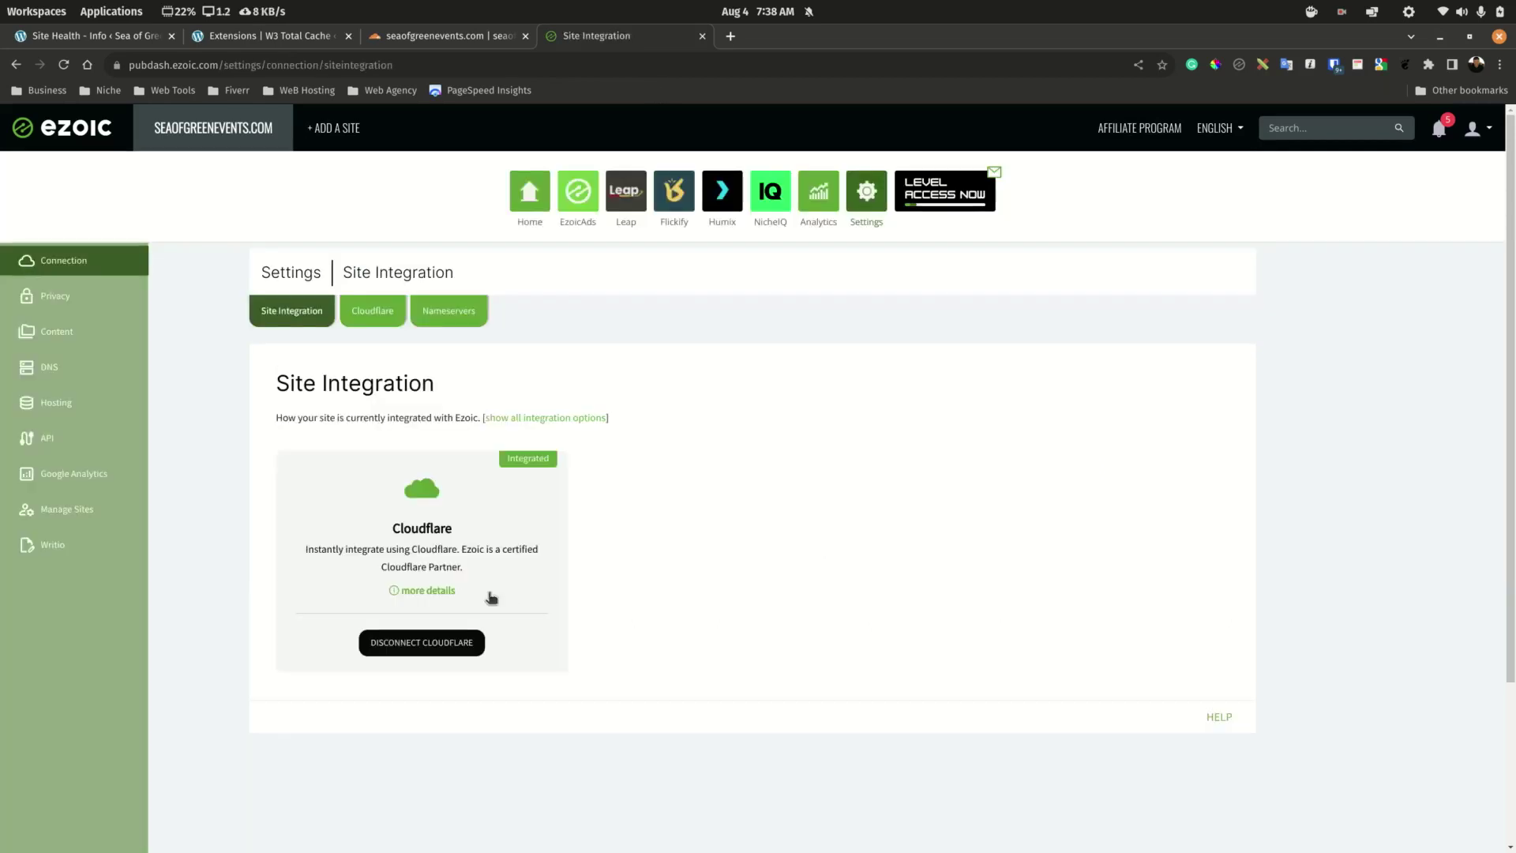
pyautogui.moveTo(487, 593); pyautogui.dragTo(368, 536)
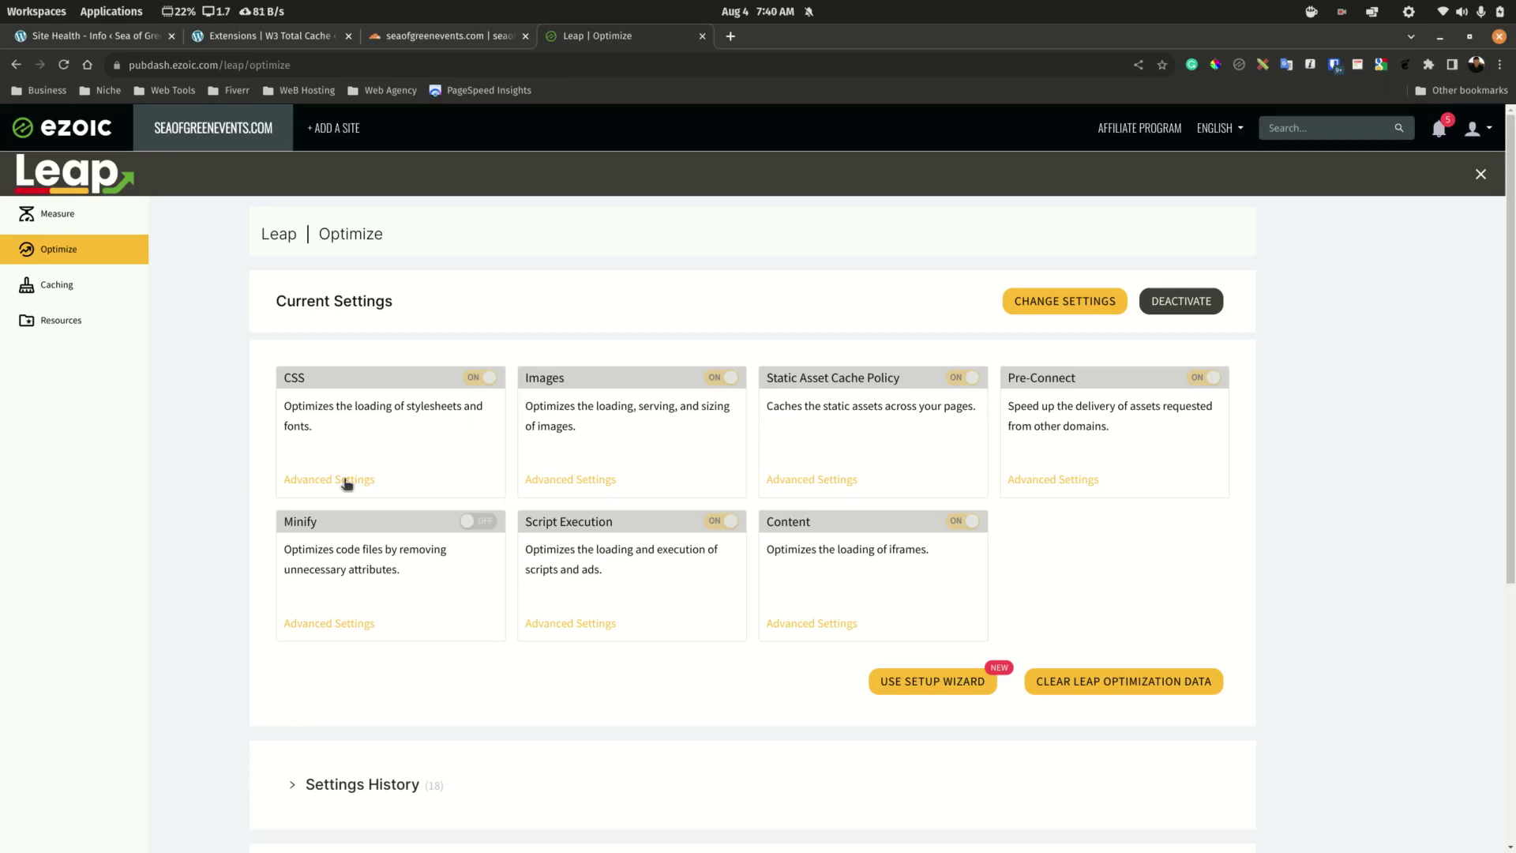
# Review Leap's advanced CSS settings, including Preload Fonts, Remove Unused CSS and Critical CSS.
pyautogui.click(343, 479)
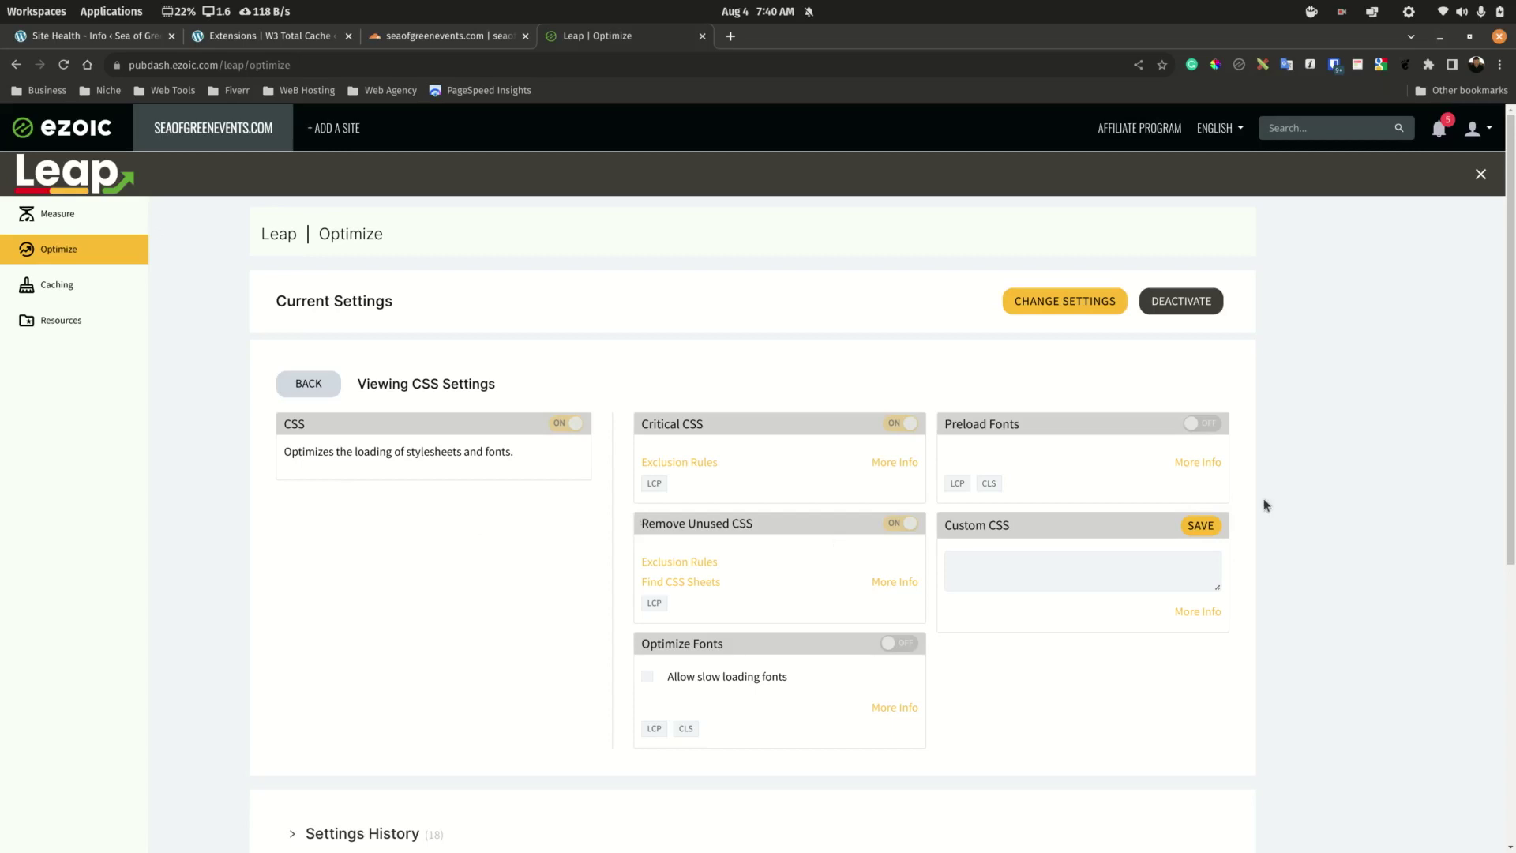
pyautogui.moveTo(945, 423); pyautogui.dragTo(1017, 427)
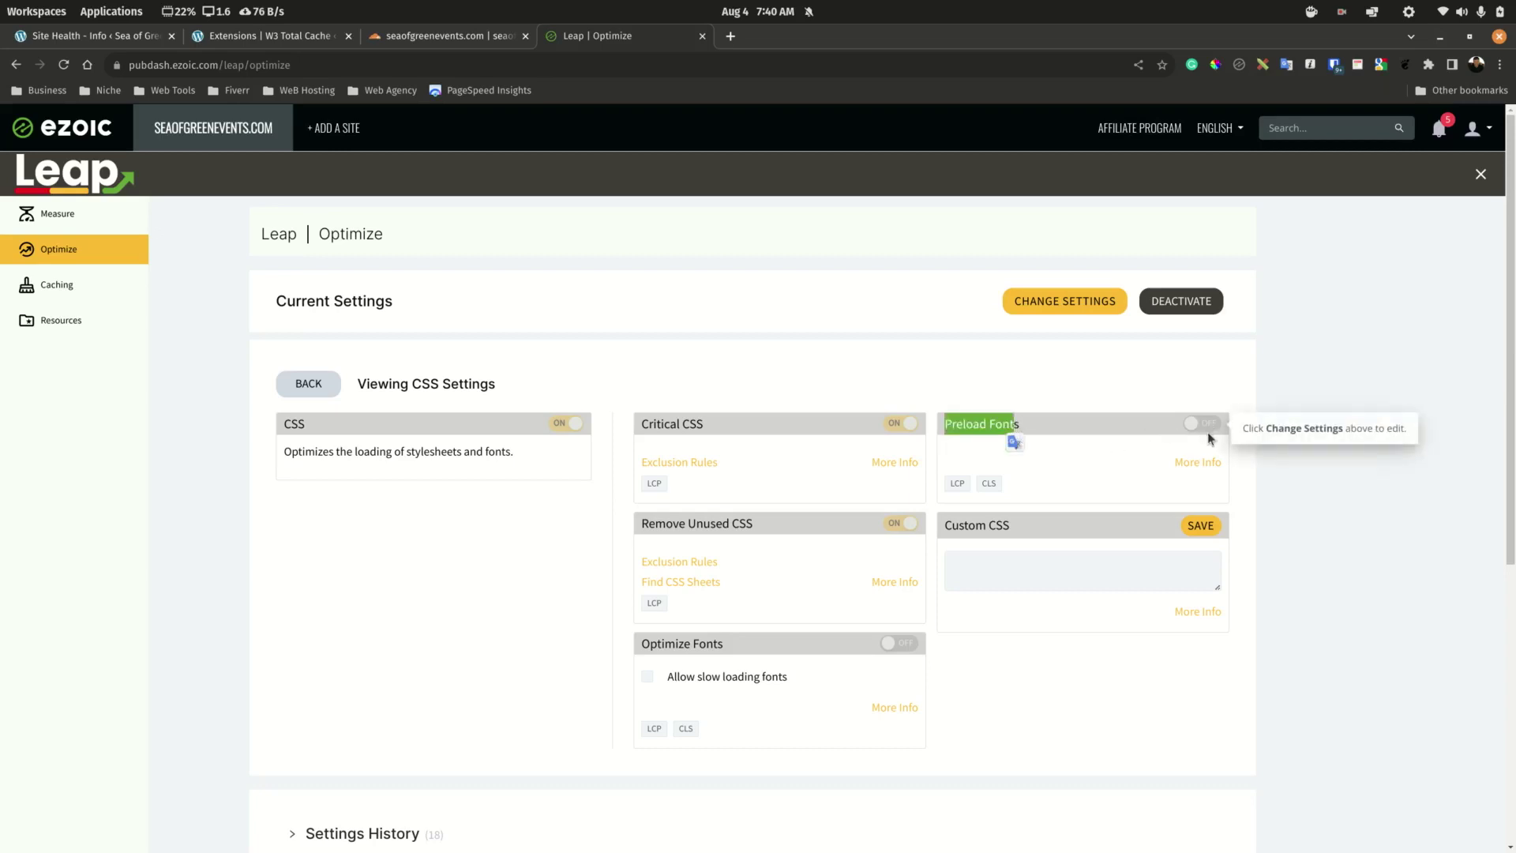
pyautogui.moveTo(1039, 424); pyautogui.dragTo(943, 428)
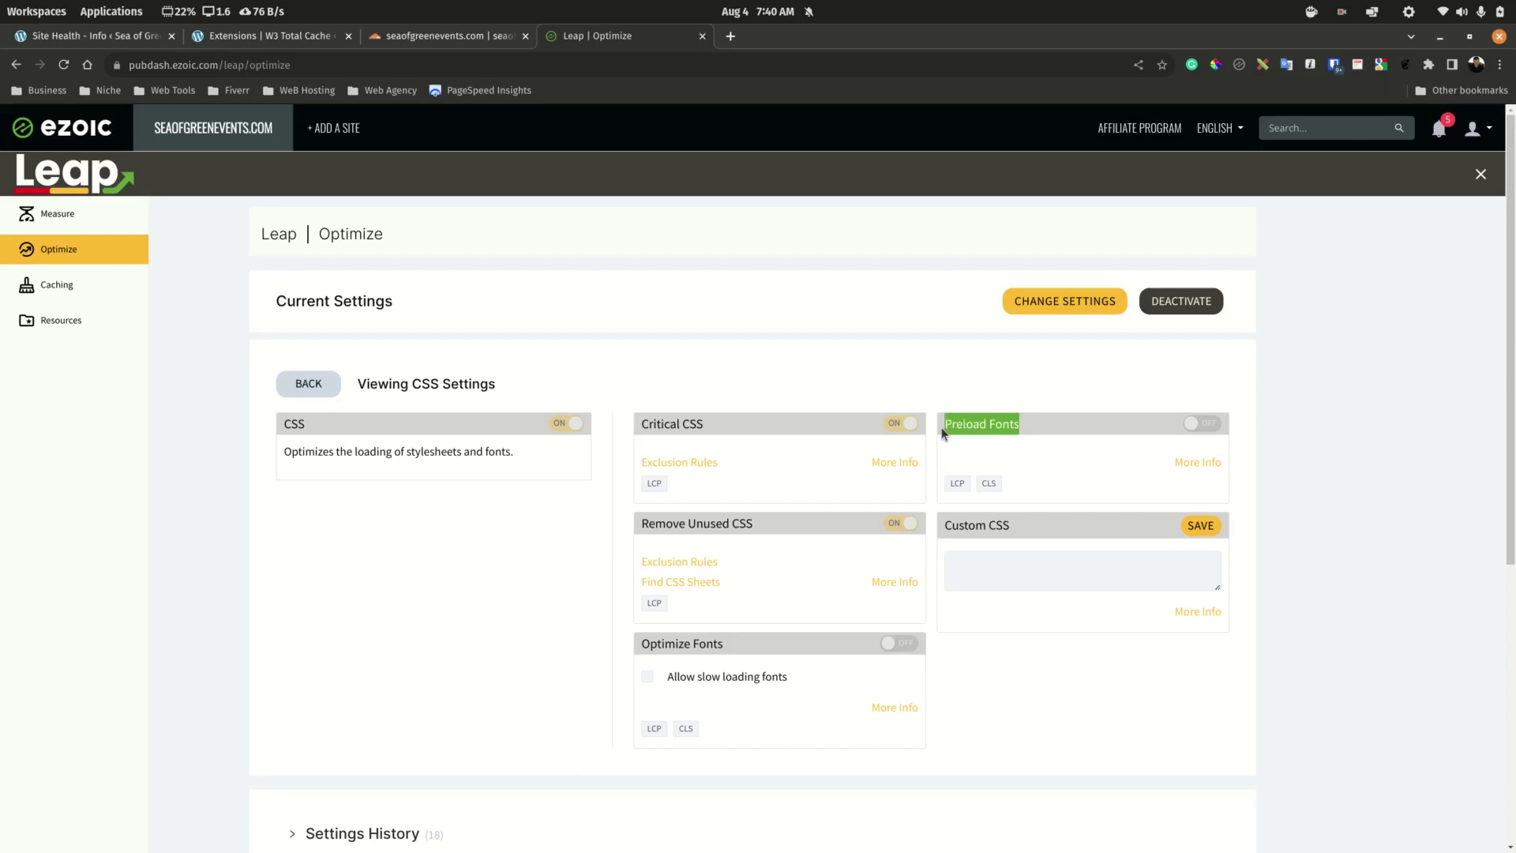
pyautogui.click(1031, 422)
pyautogui.moveTo(689, 523); pyautogui.dragTo(755, 525)
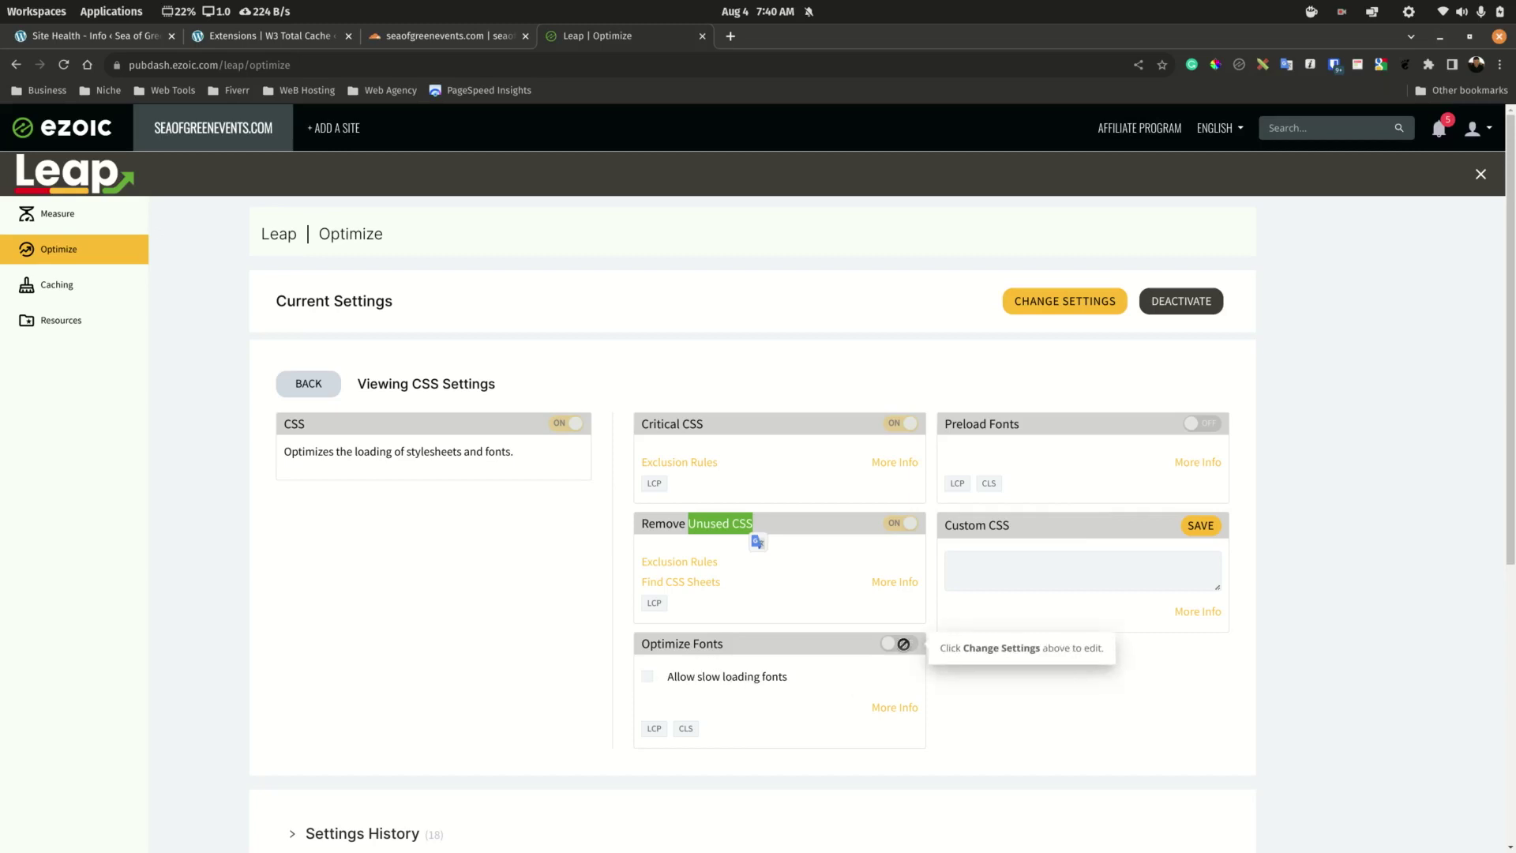
pyautogui.moveTo(658, 424); pyautogui.dragTo(703, 424)
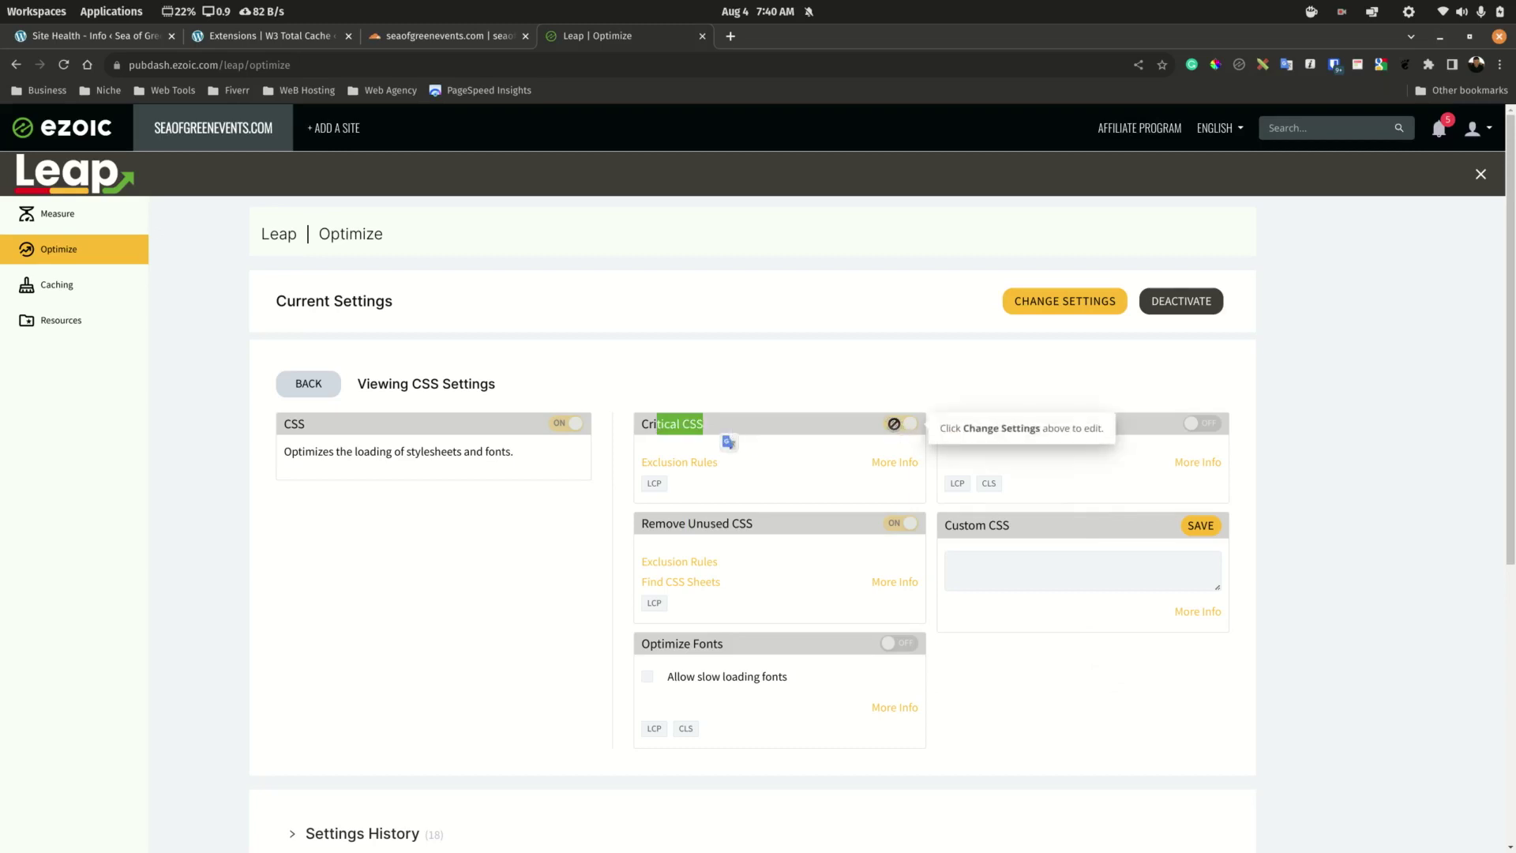
pyautogui.click(833, 387)
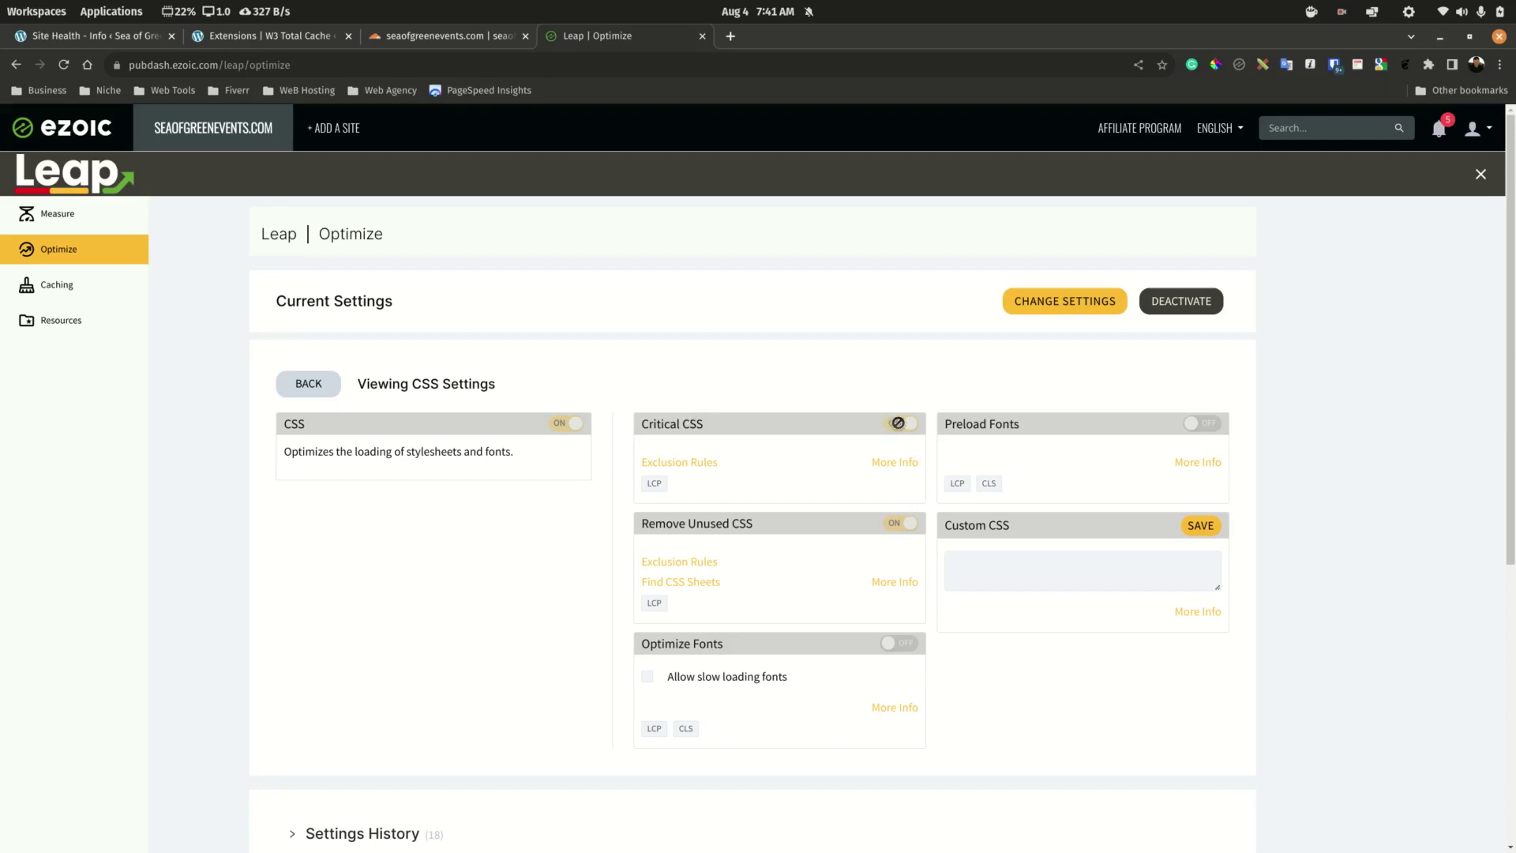
# Review Leap's advanced image settings: Lazy Load Images, Next-Gen Formats, Resize Images, and Set Explicit Width and Height.
pyautogui.click(327, 386)
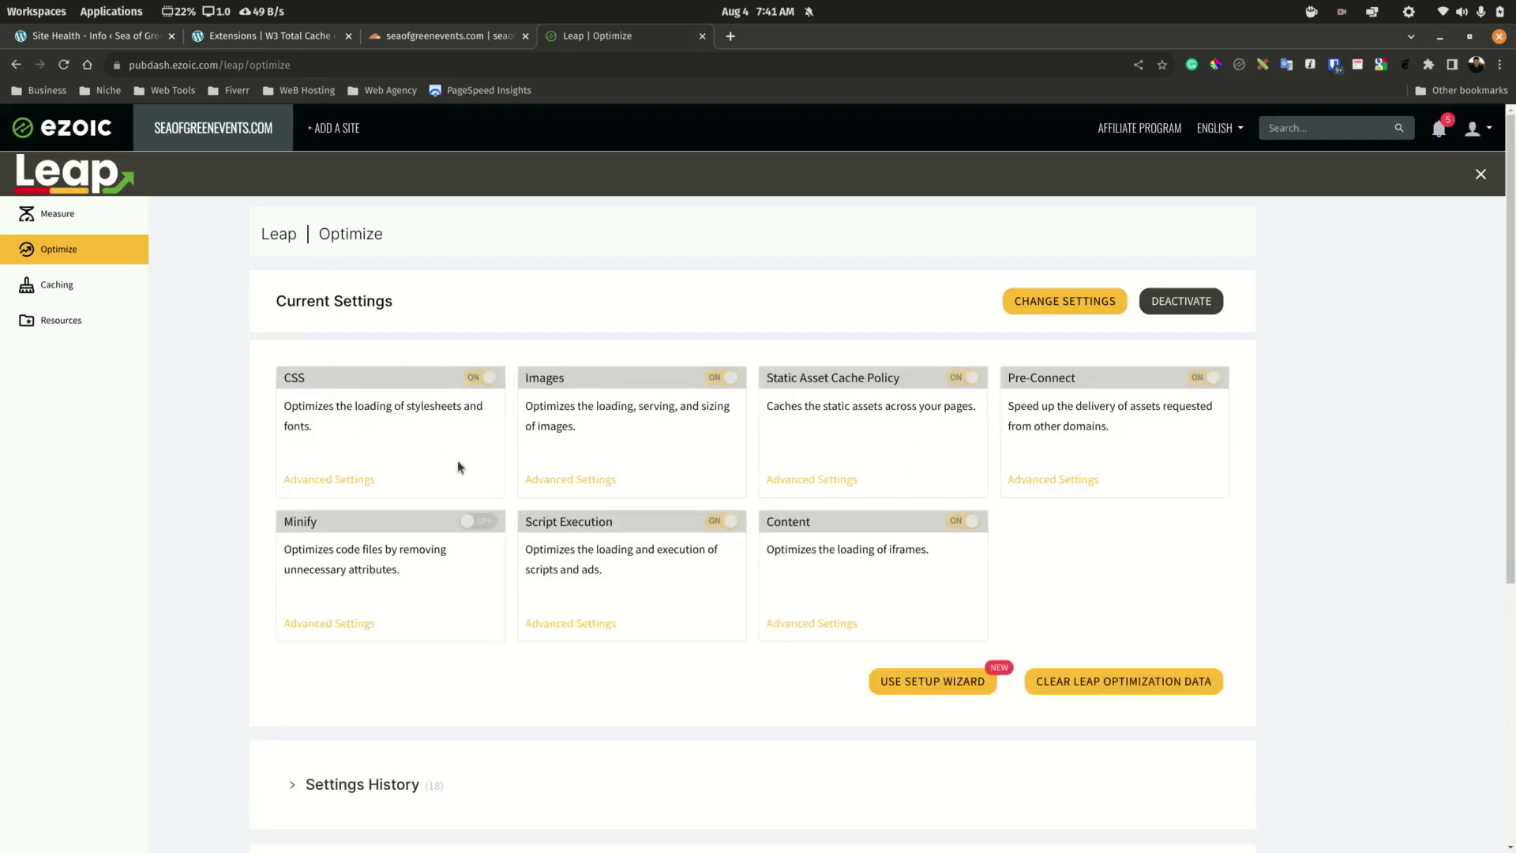
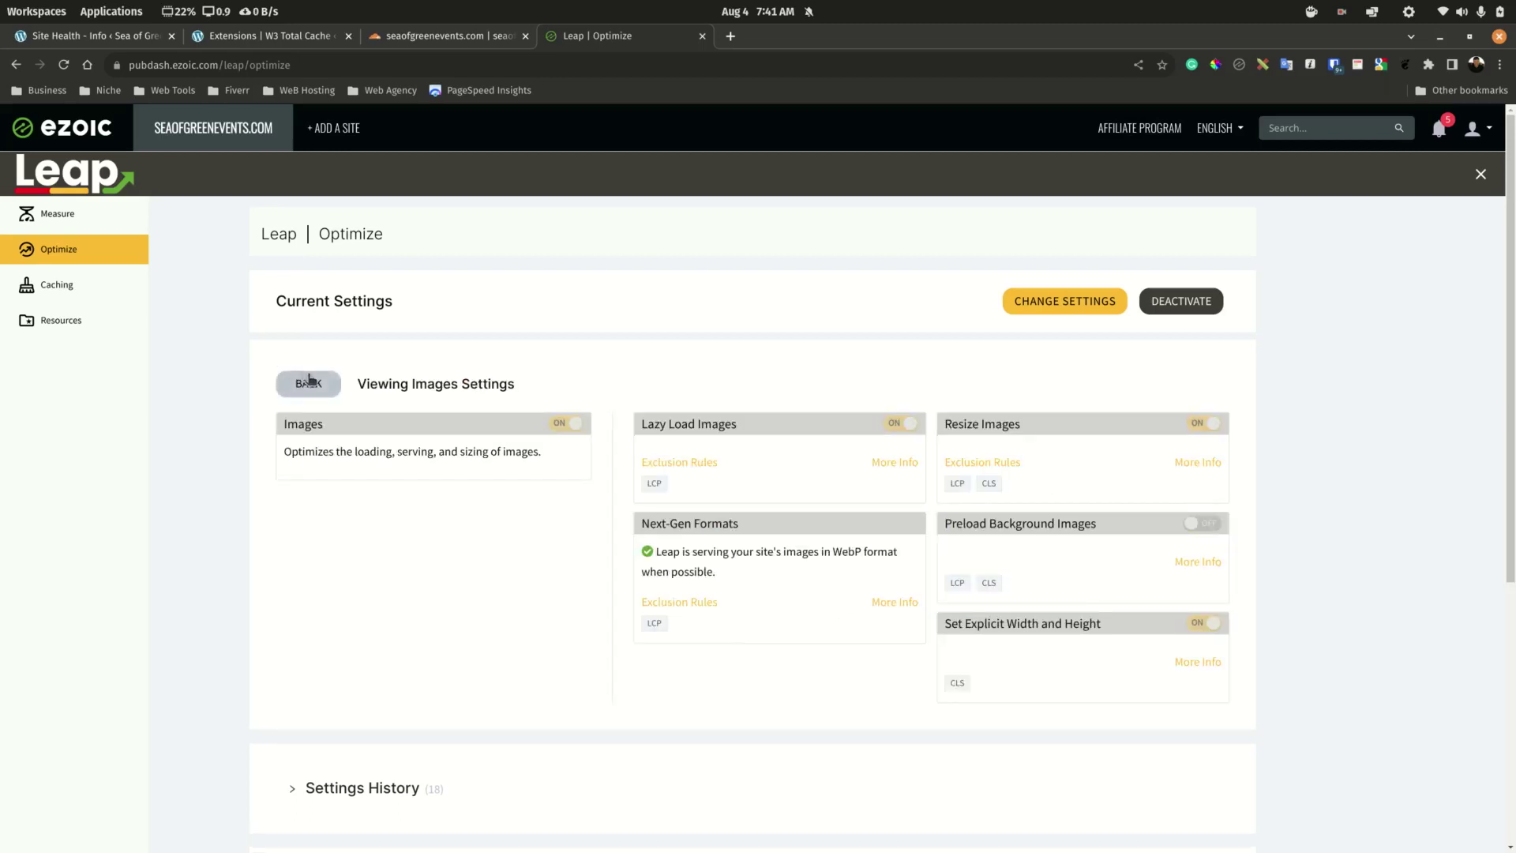
pyautogui.moveTo(771, 425); pyautogui.dragTo(640, 425)
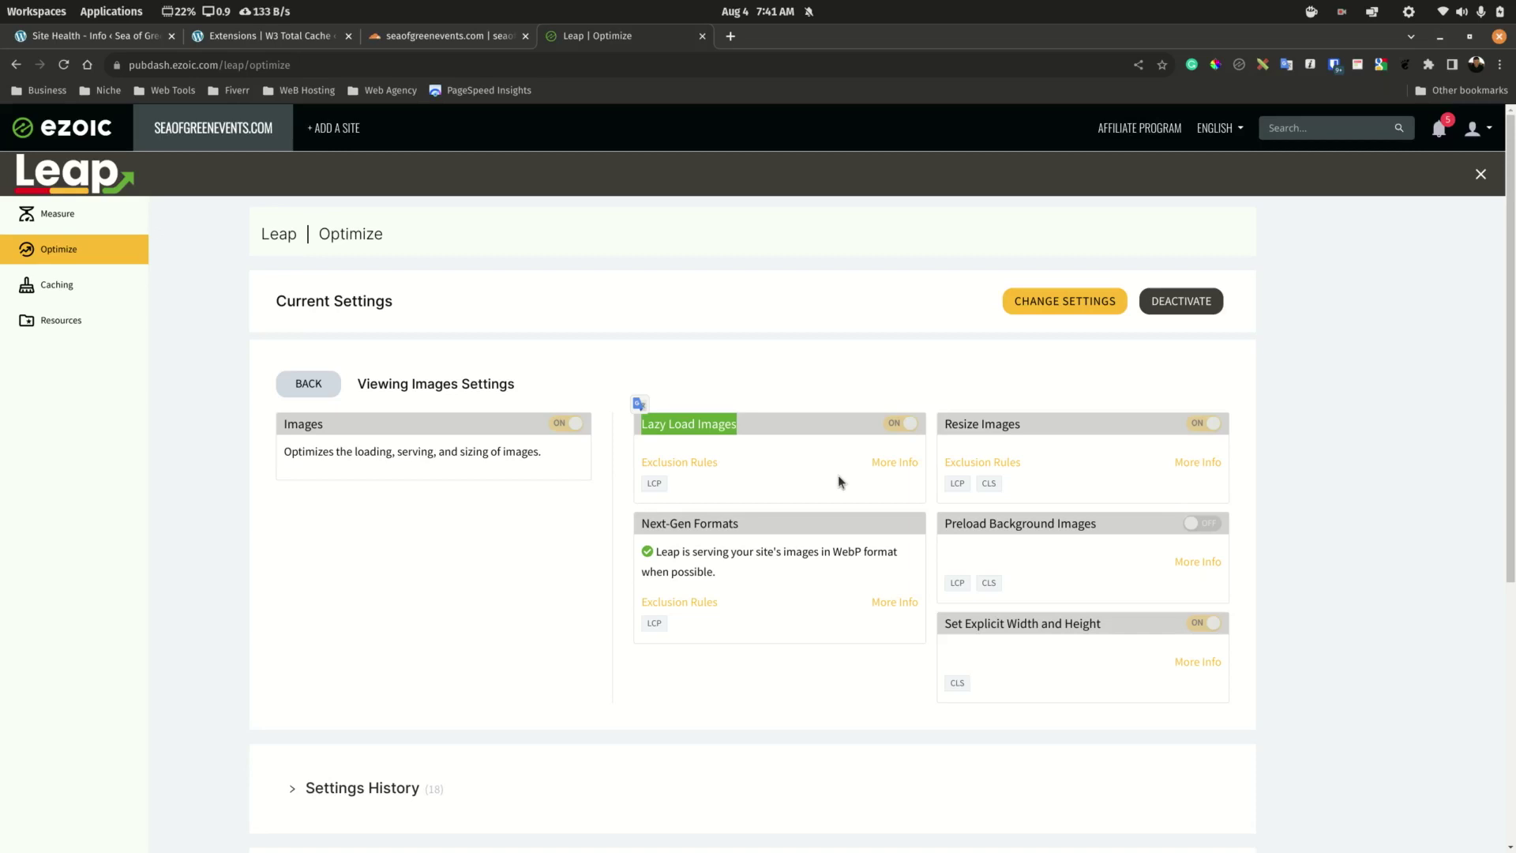
pyautogui.moveTo(713, 589); pyautogui.dragTo(656, 553)
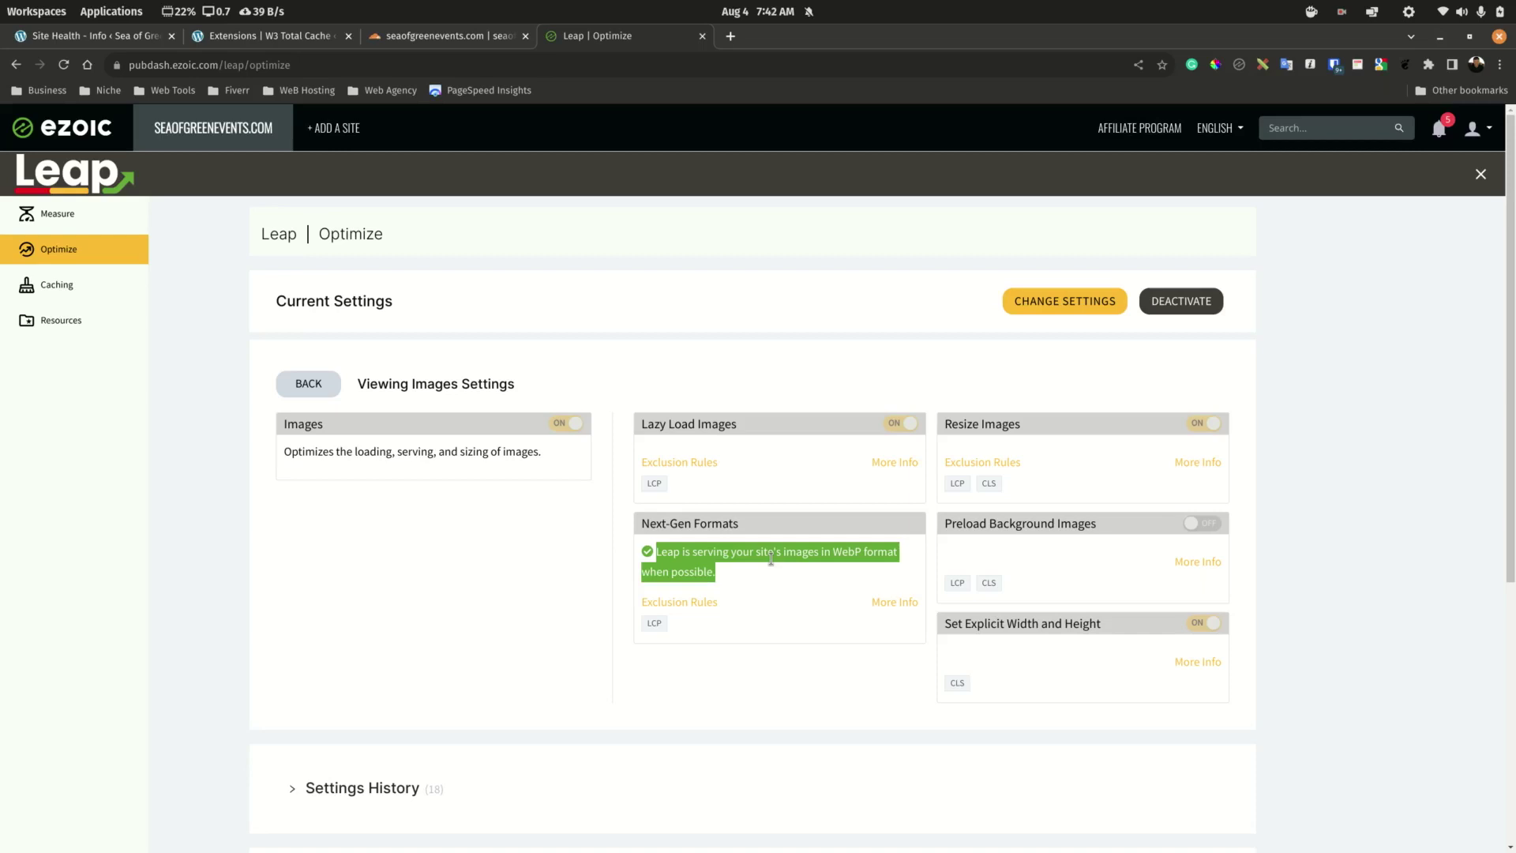
pyautogui.moveTo(967, 425); pyautogui.dragTo(1021, 425)
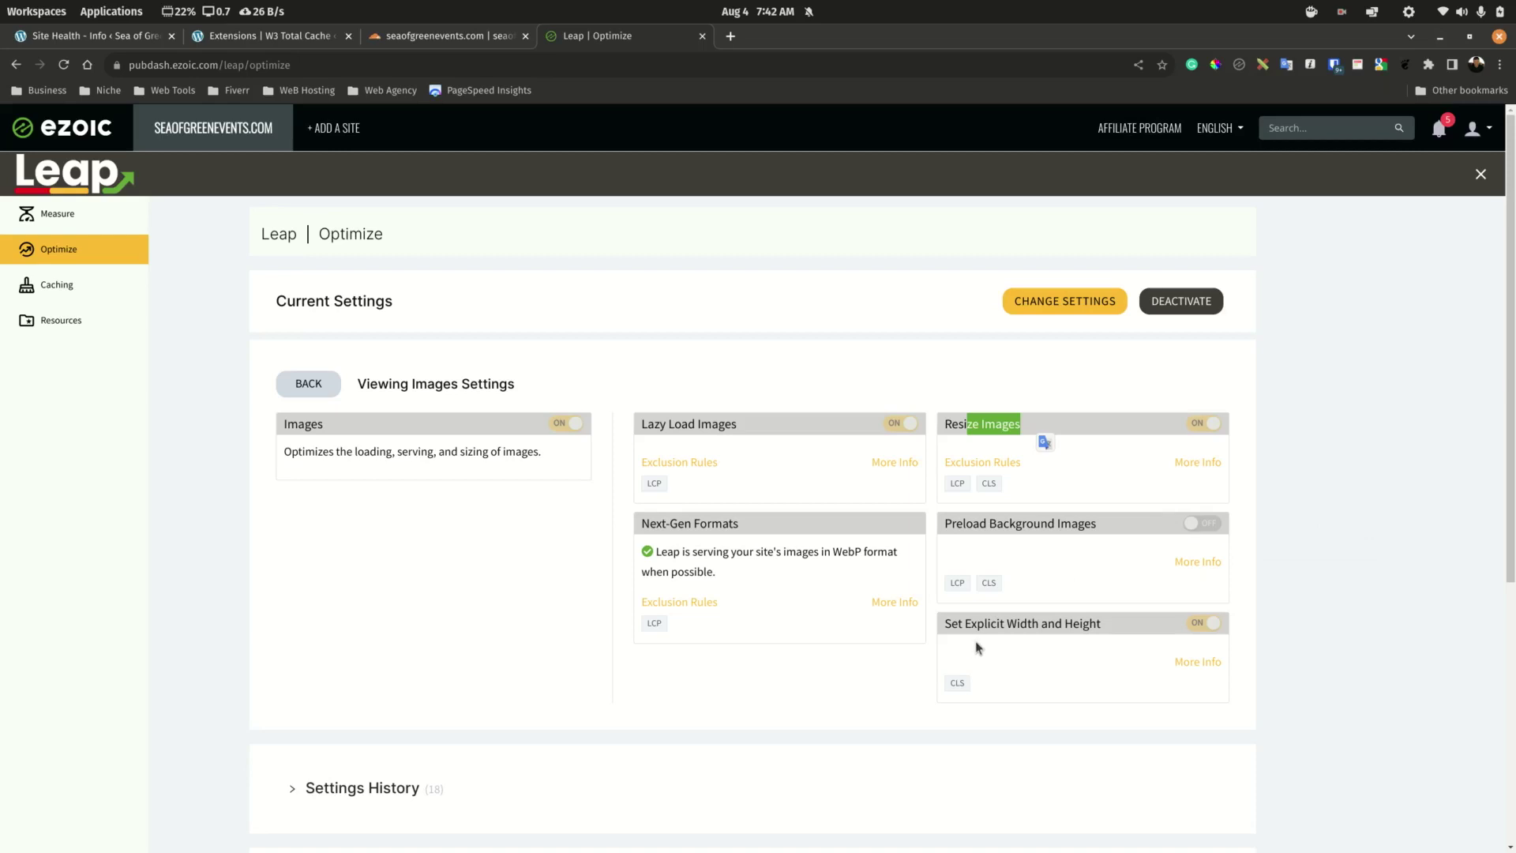
pyautogui.moveTo(965, 624); pyautogui.dragTo(1098, 624)
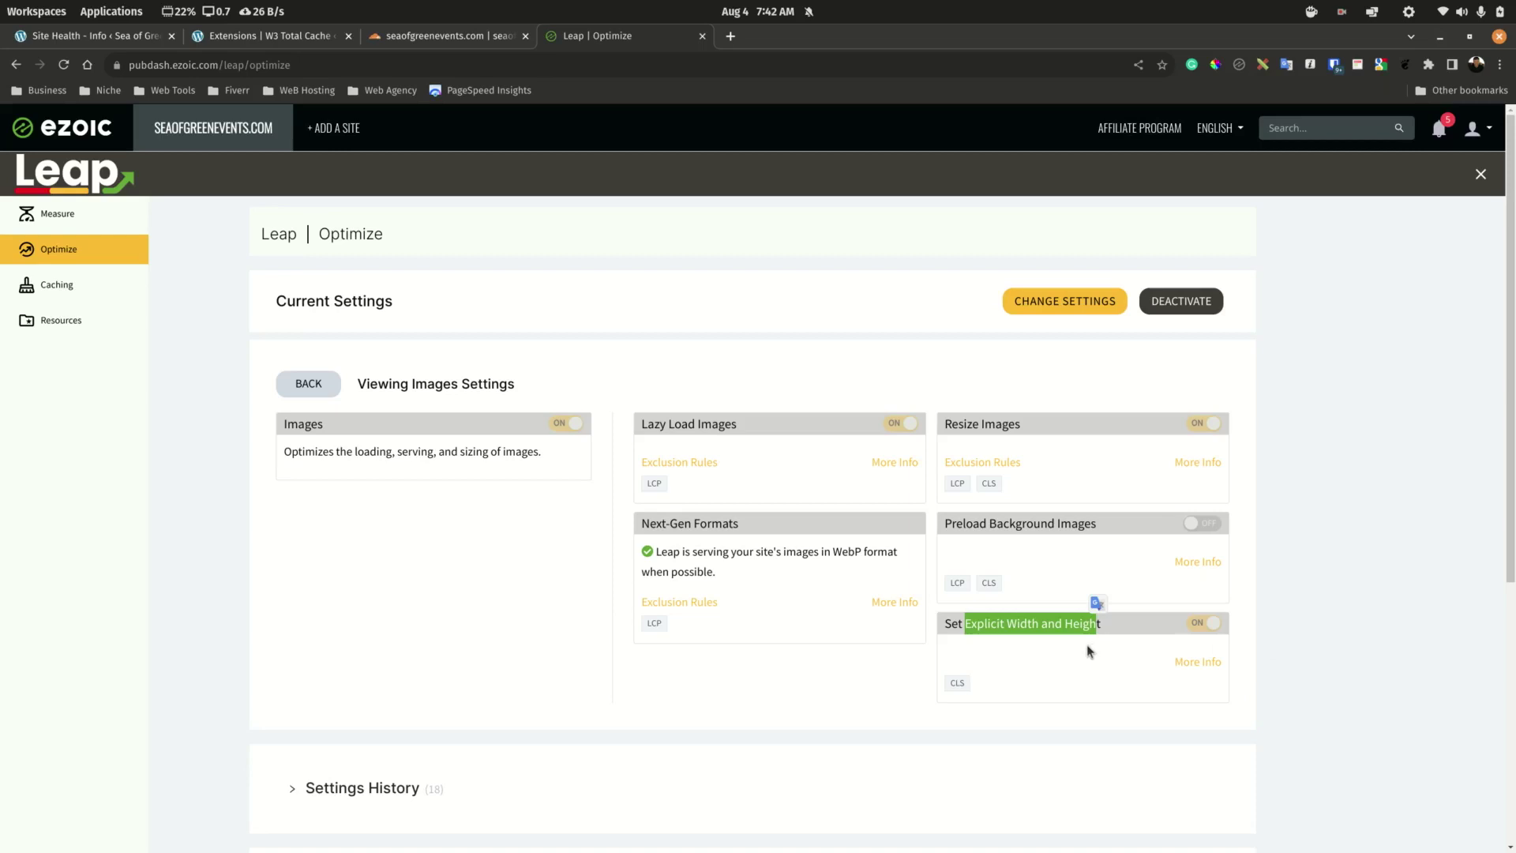
# View the Sea of Green home page with the browser's developer tools open, and return to the Leap settings.
pyautogui.click(296, 37)
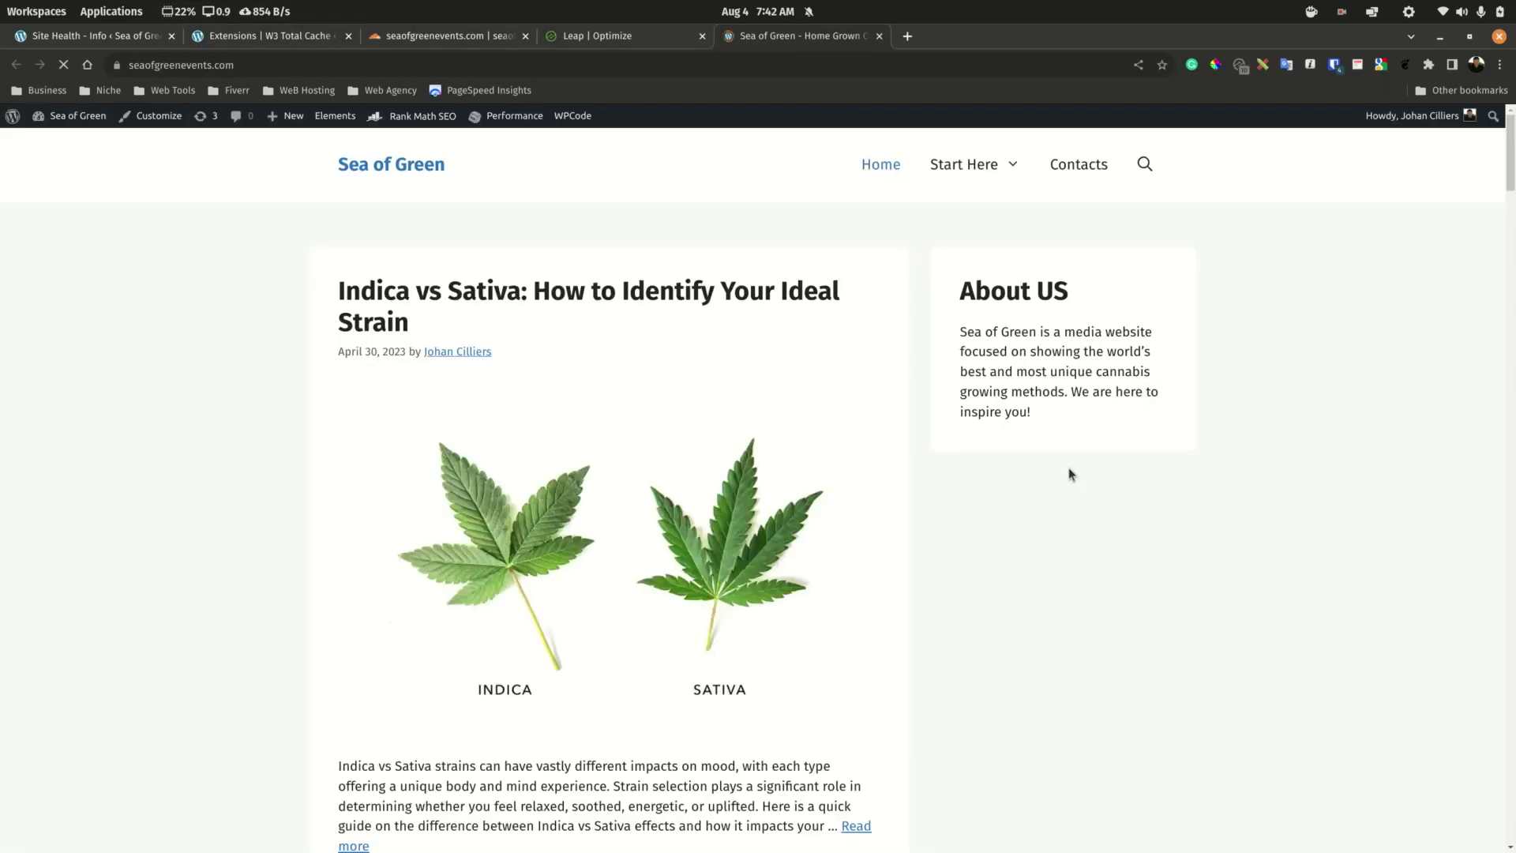
pyautogui.hotkey('ctrl', 'shift', 'i')
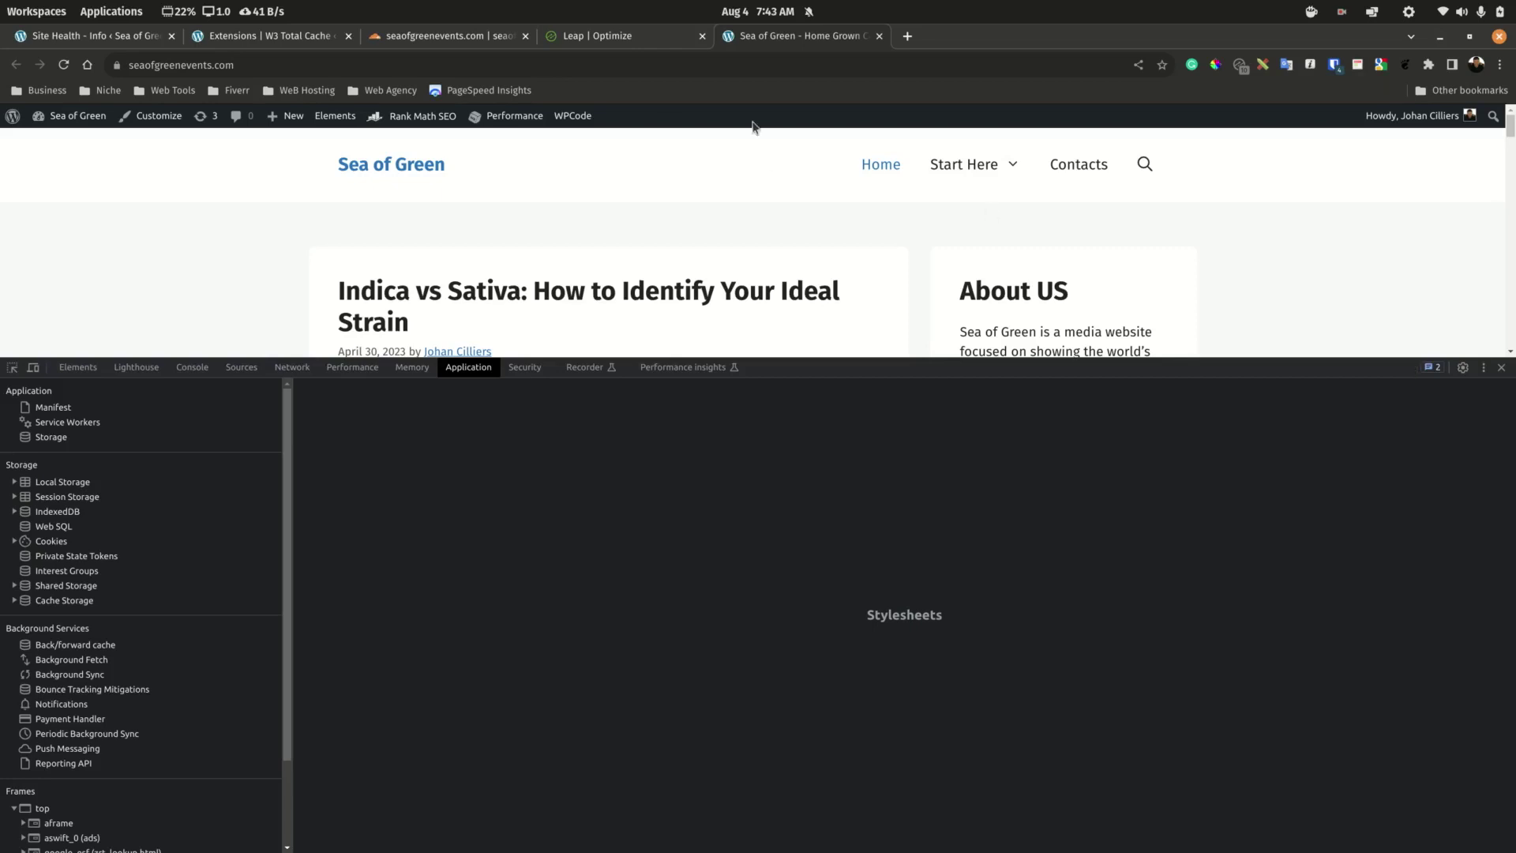
pyautogui.click(601, 35)
# Review which asset types Leap's Static Asset Cache Policy covers, and return to the optimization overview.
pyautogui.click(305, 382)
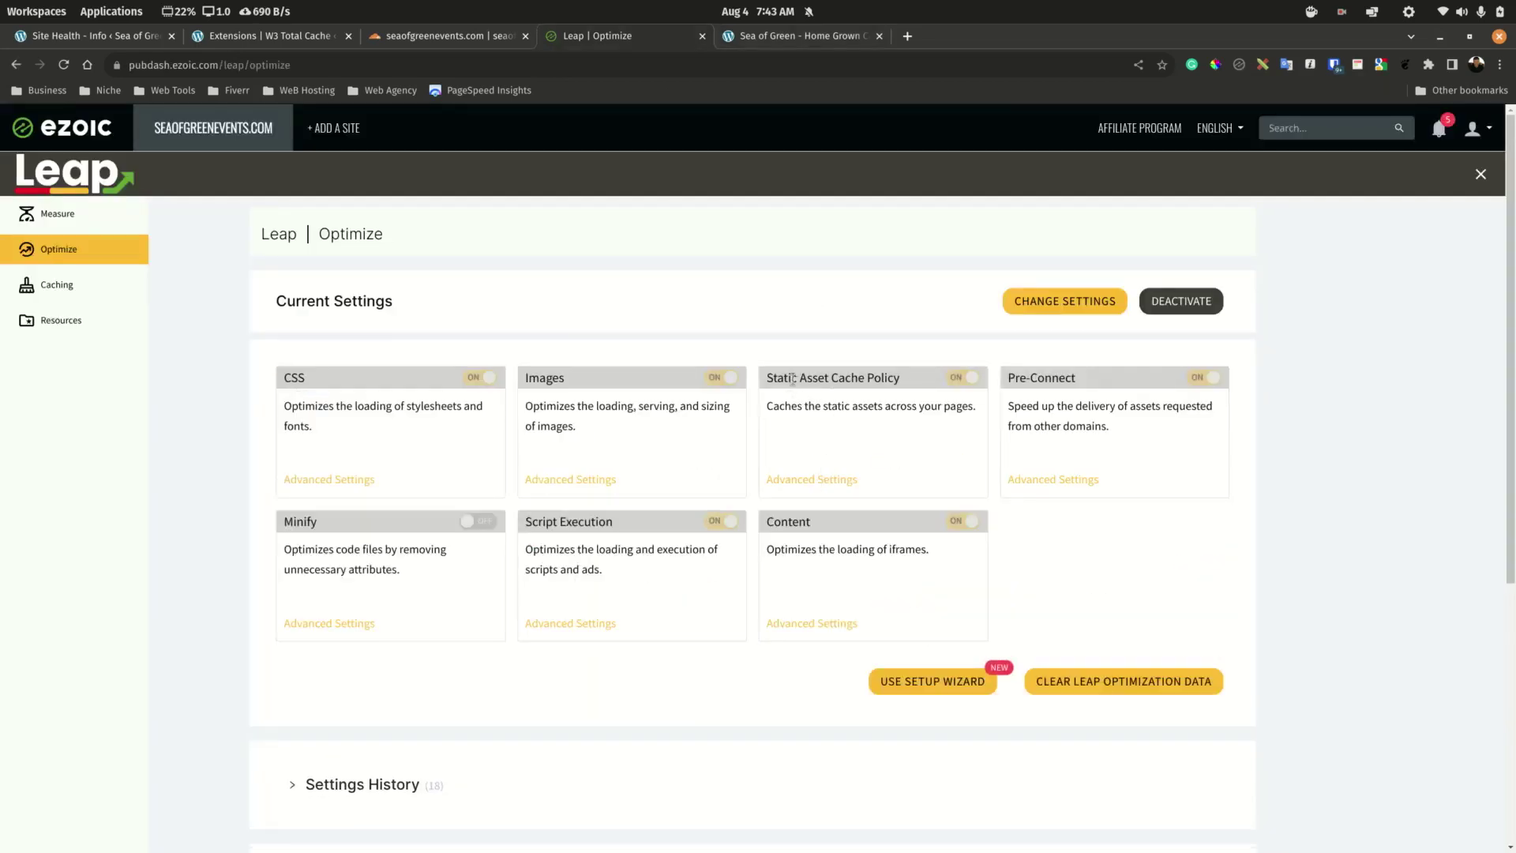
pyautogui.click(812, 481)
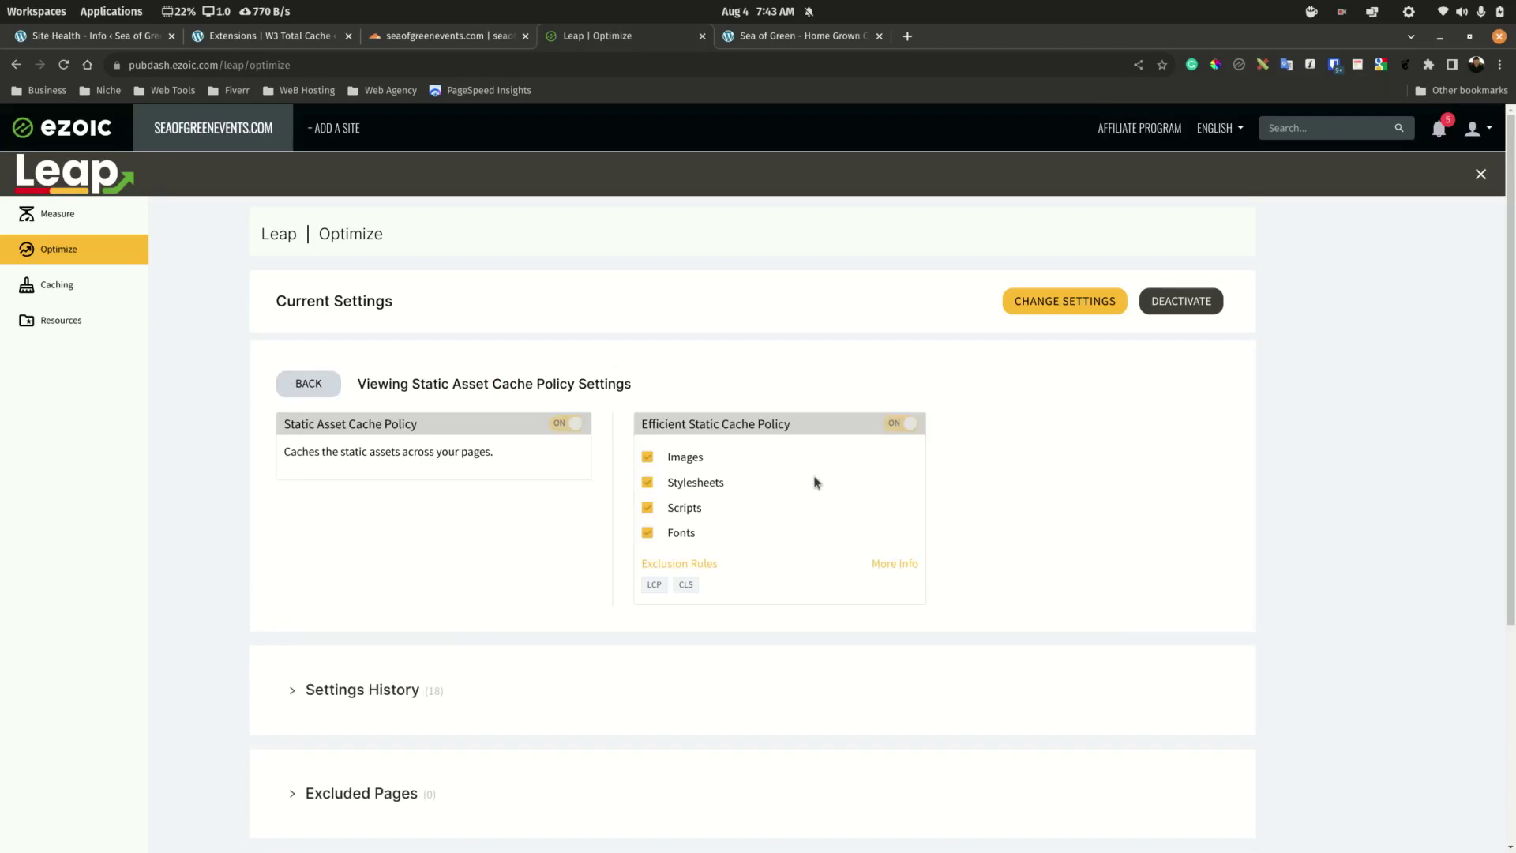
pyautogui.doubleClick(685, 532)
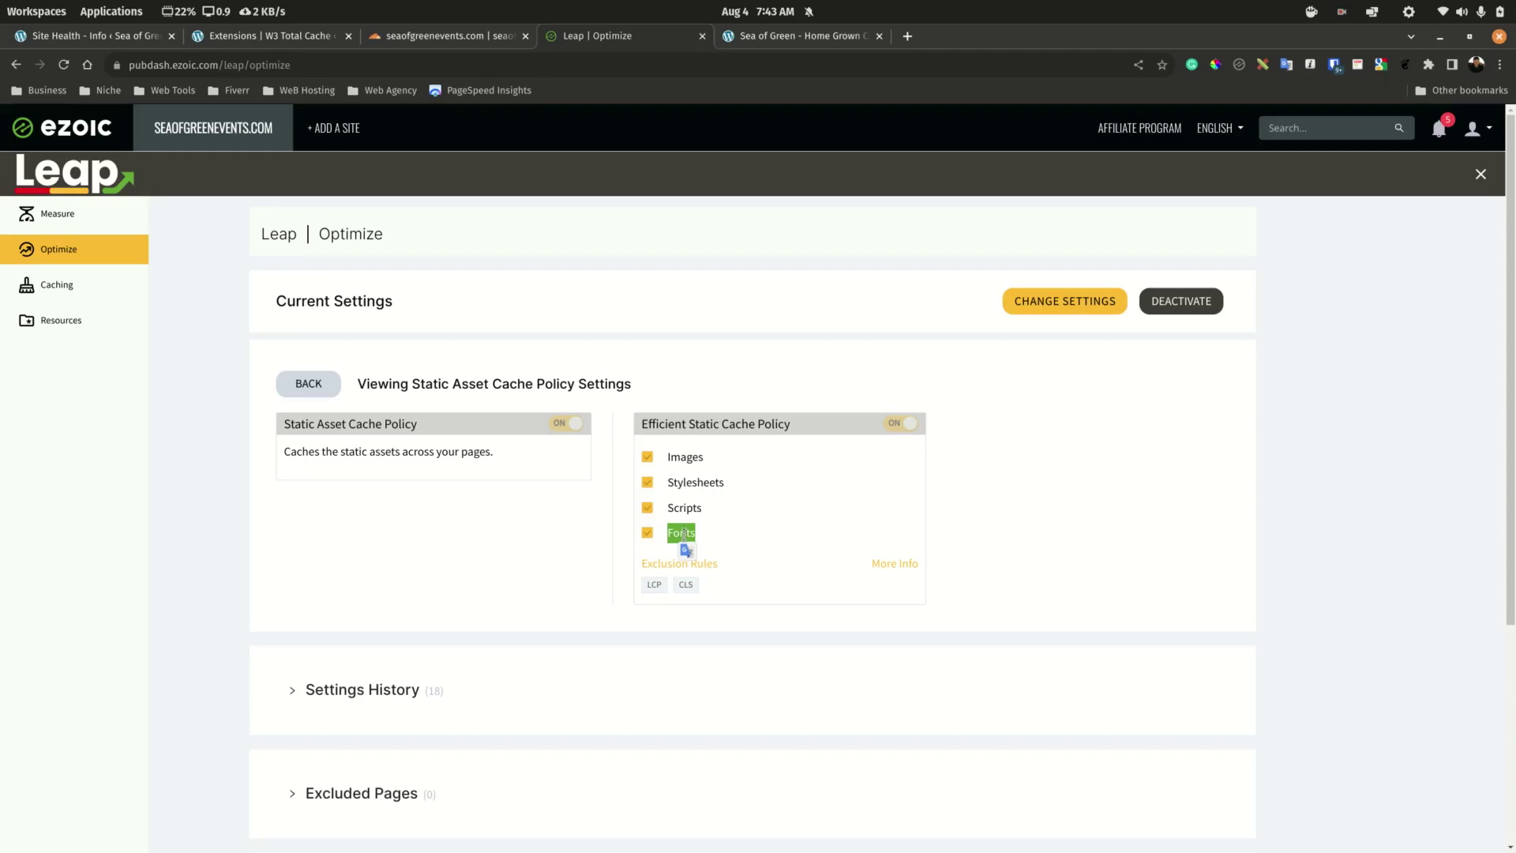
pyautogui.click(308, 383)
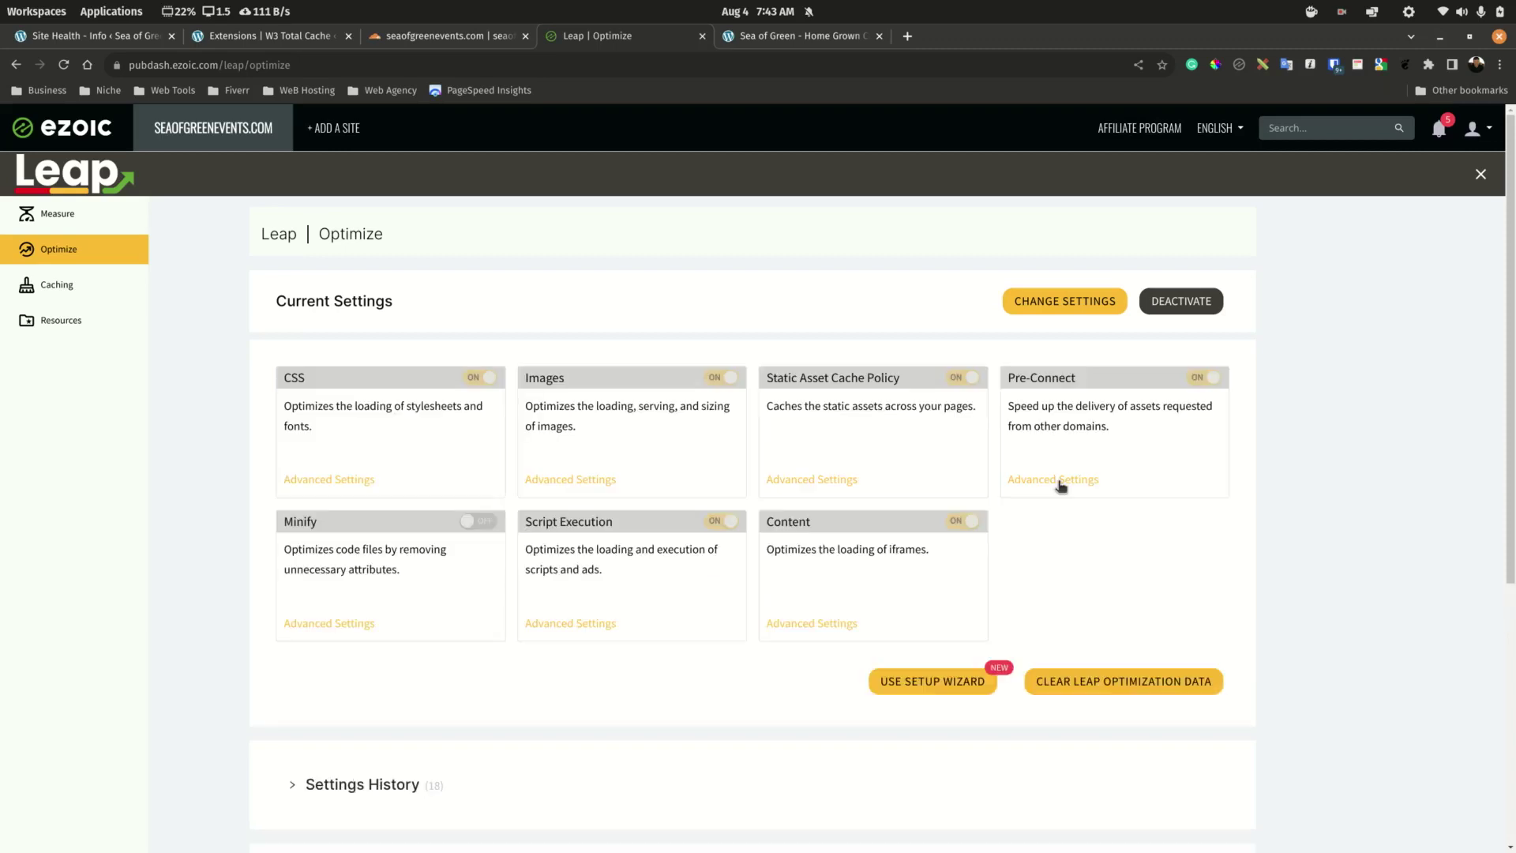
# Review Leap's advanced Pre-Connect and Minify settings, and return to the optimization overview.
pyautogui.click(1059, 484)
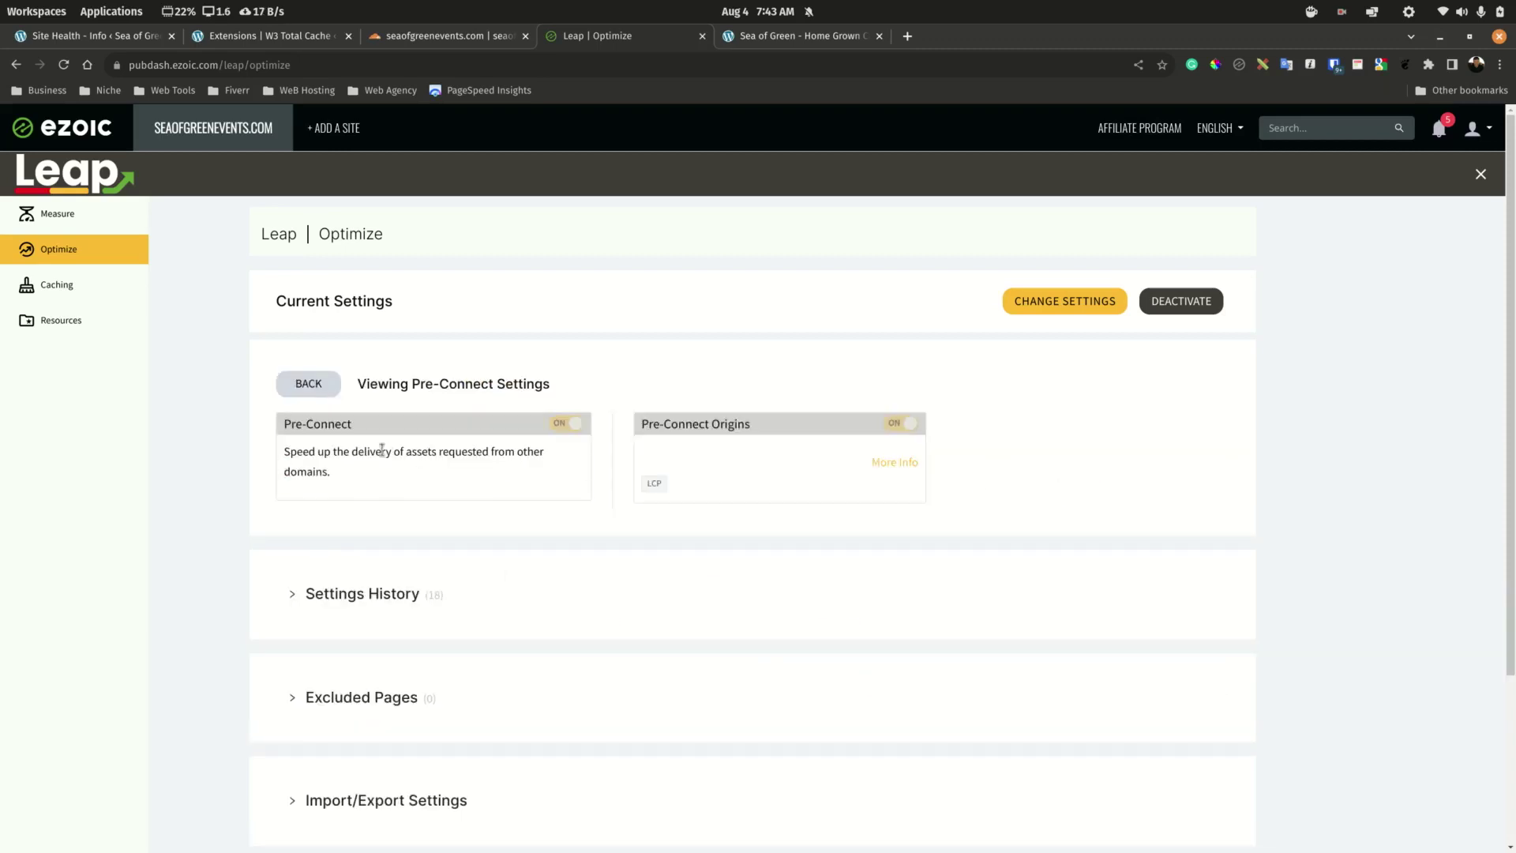
pyautogui.click(309, 384)
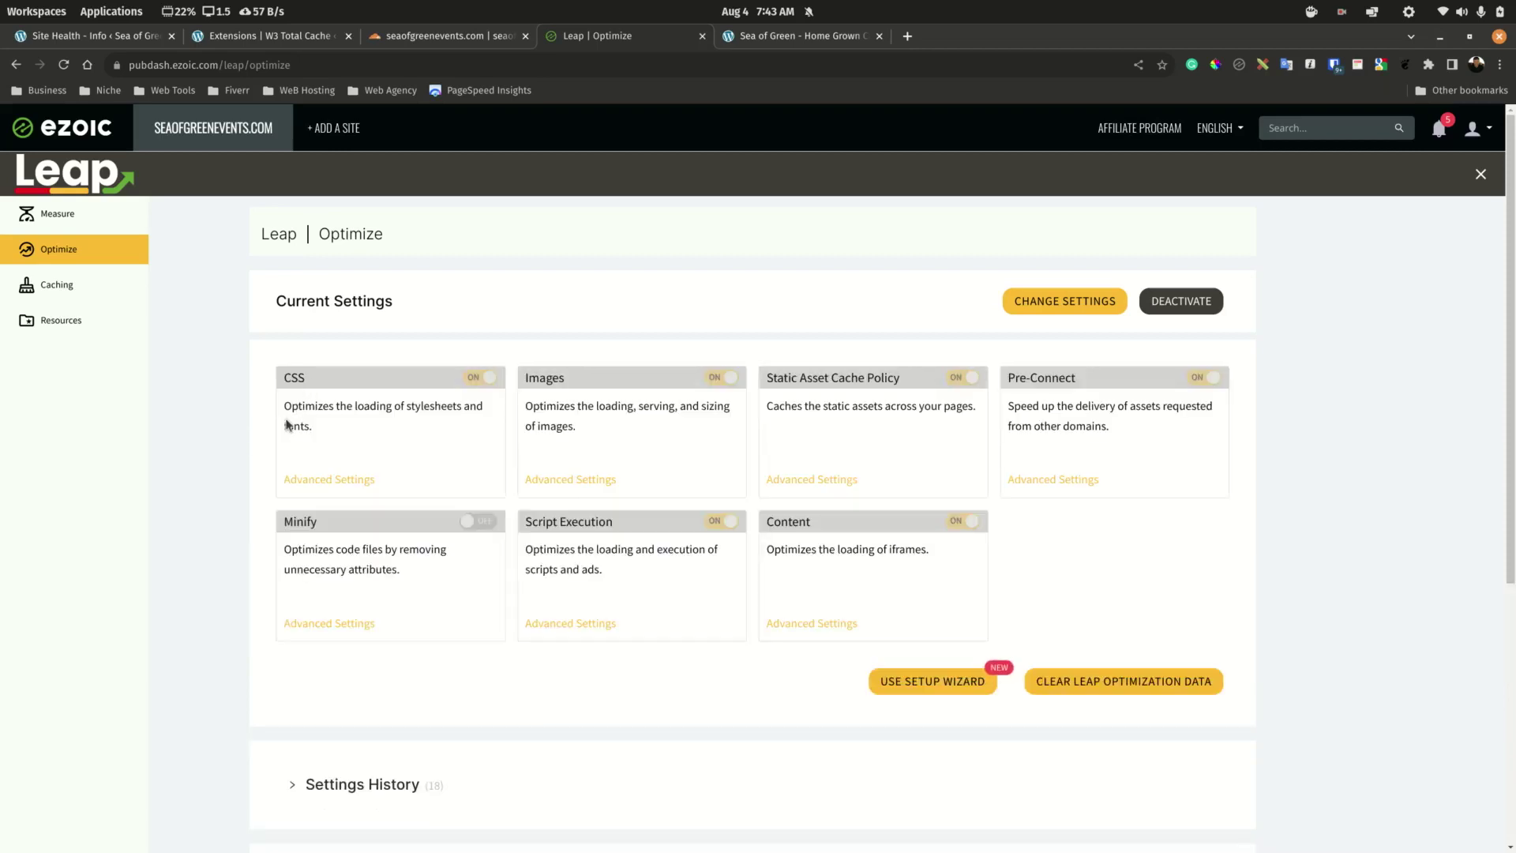
pyautogui.click(357, 623)
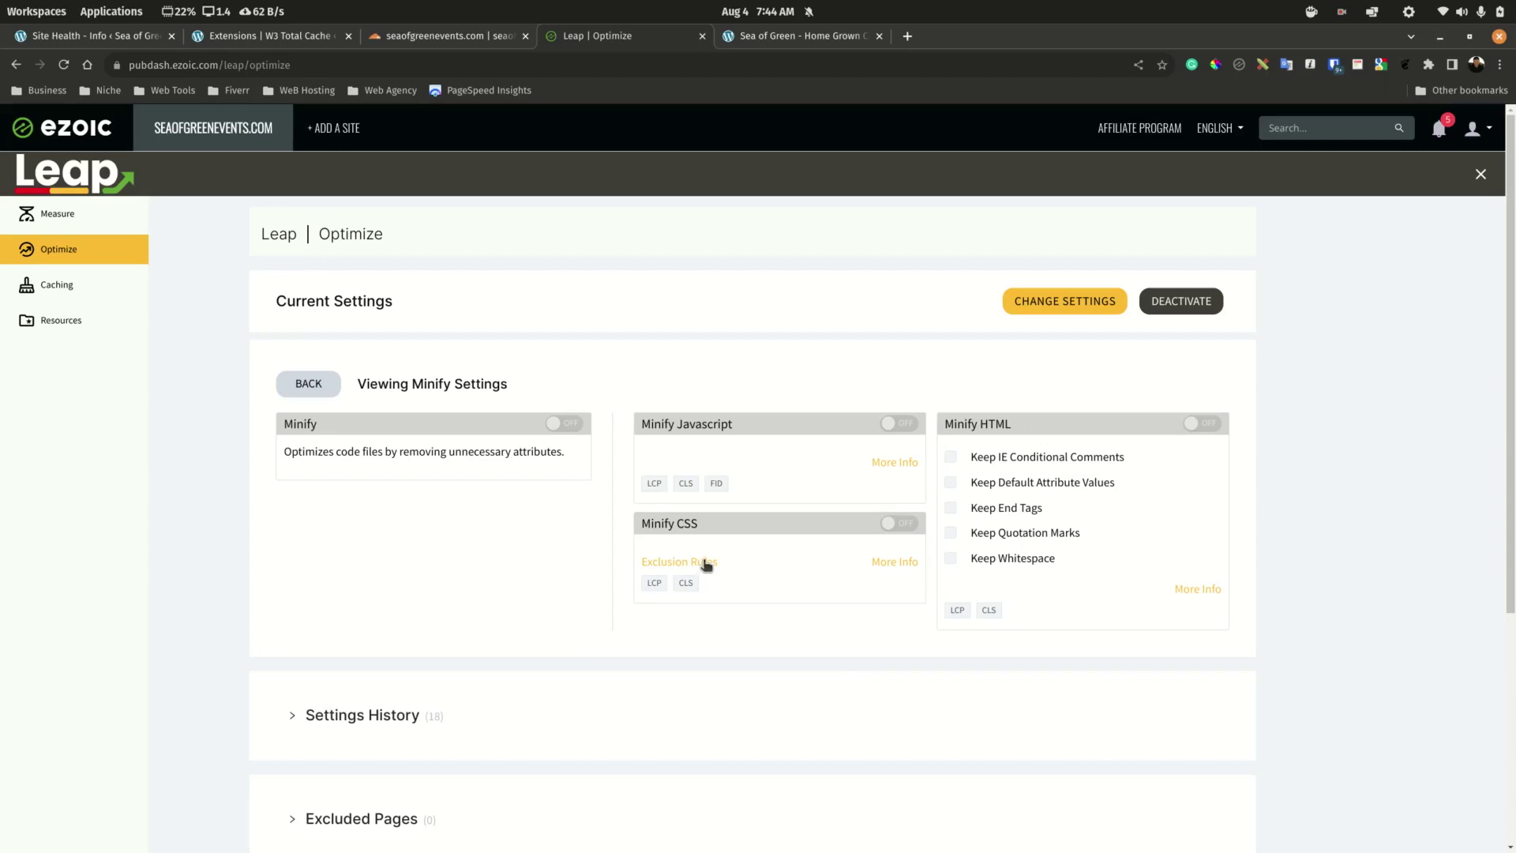
pyautogui.click(315, 386)
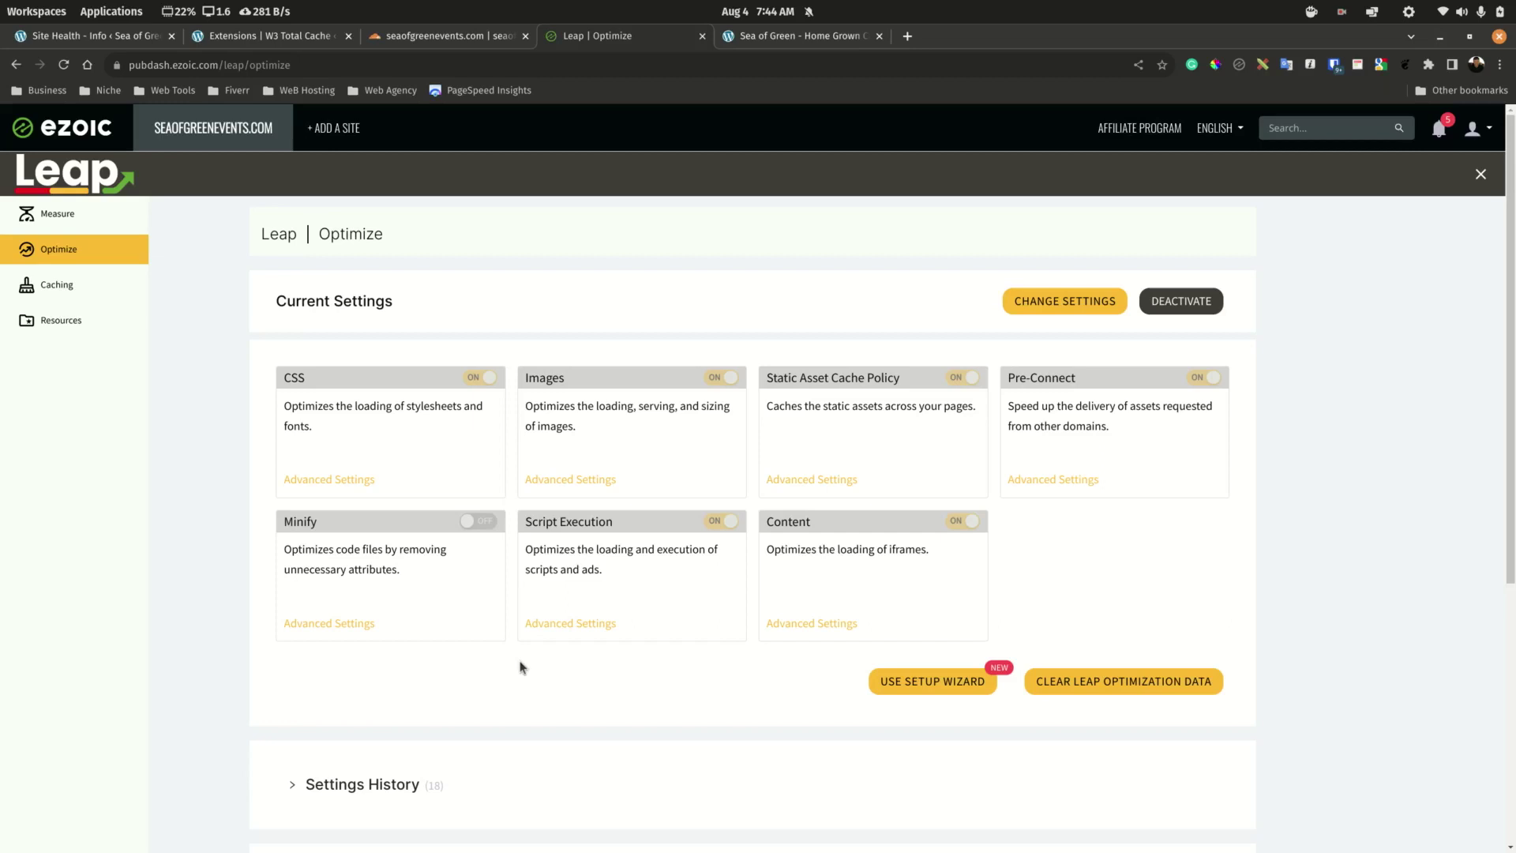
# Start editing Leap's Script Execution settings and turn on Script Delay.
pyautogui.click(563, 624)
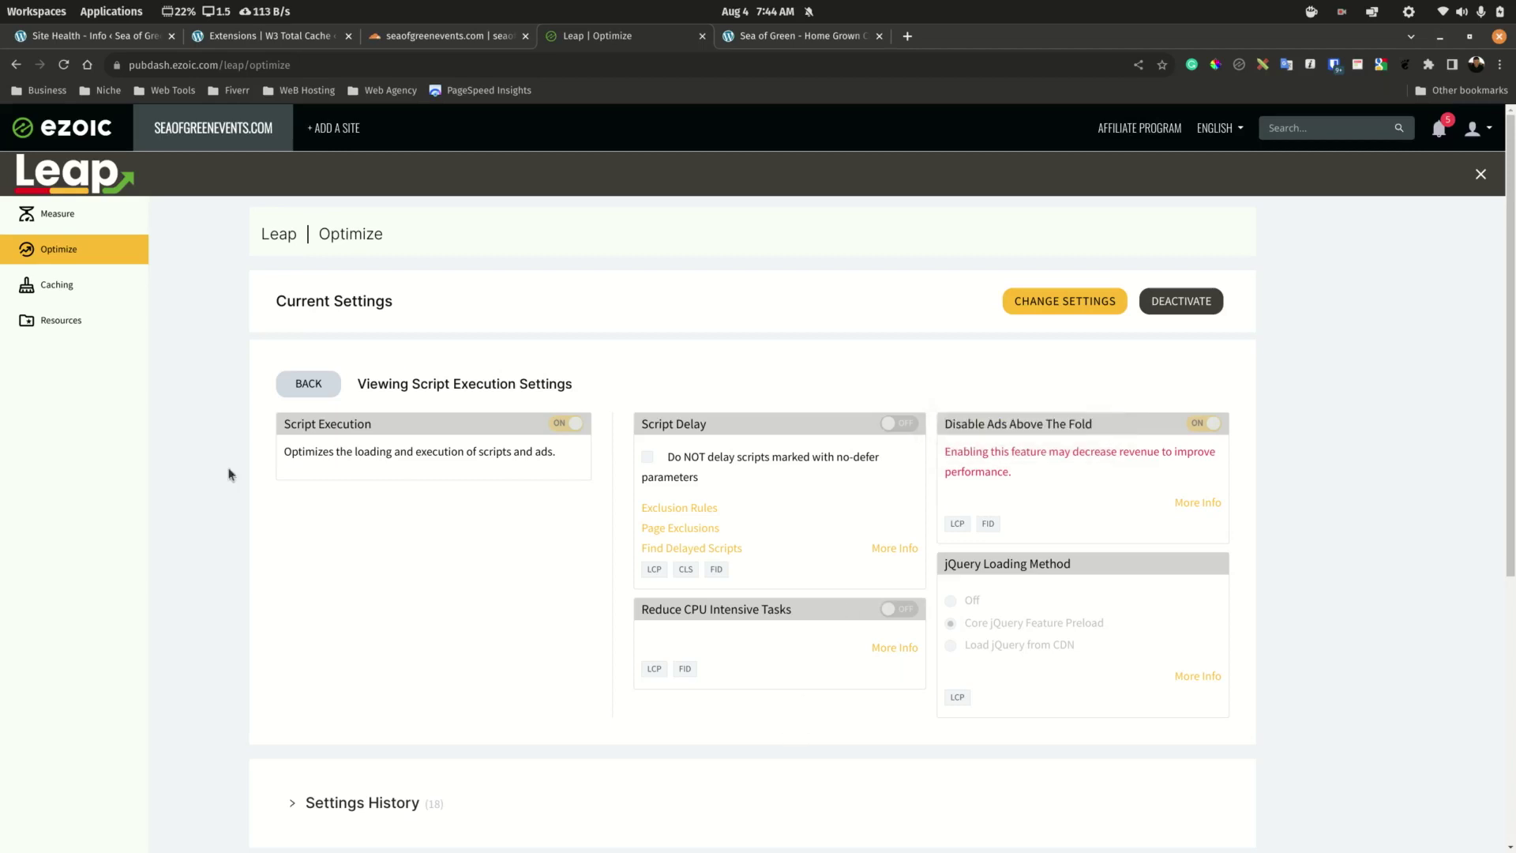
pyautogui.click(1087, 315)
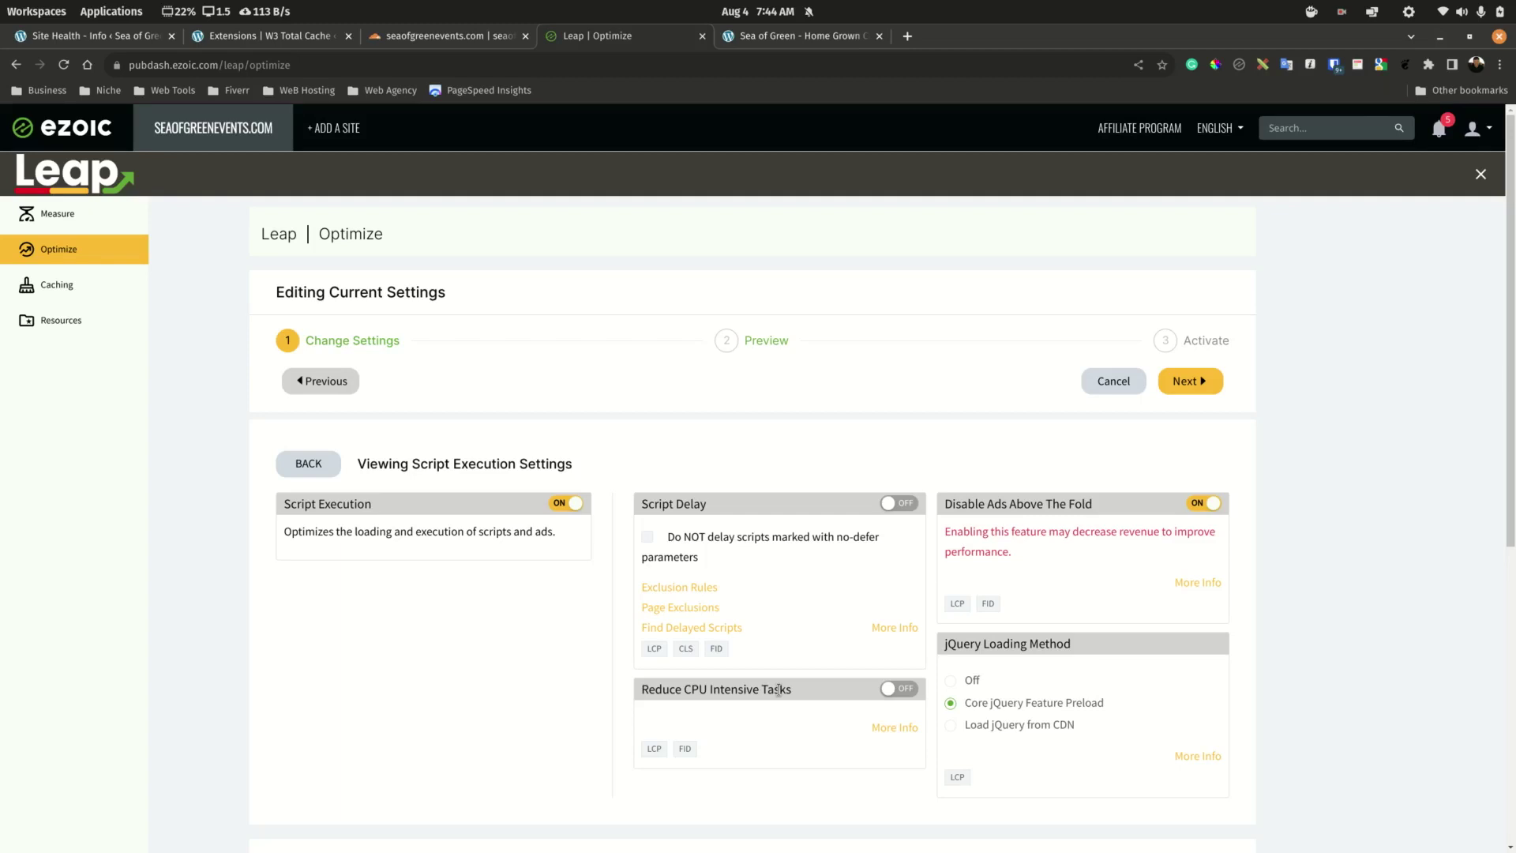
pyautogui.click(901, 504)
pyautogui.click(697, 628)
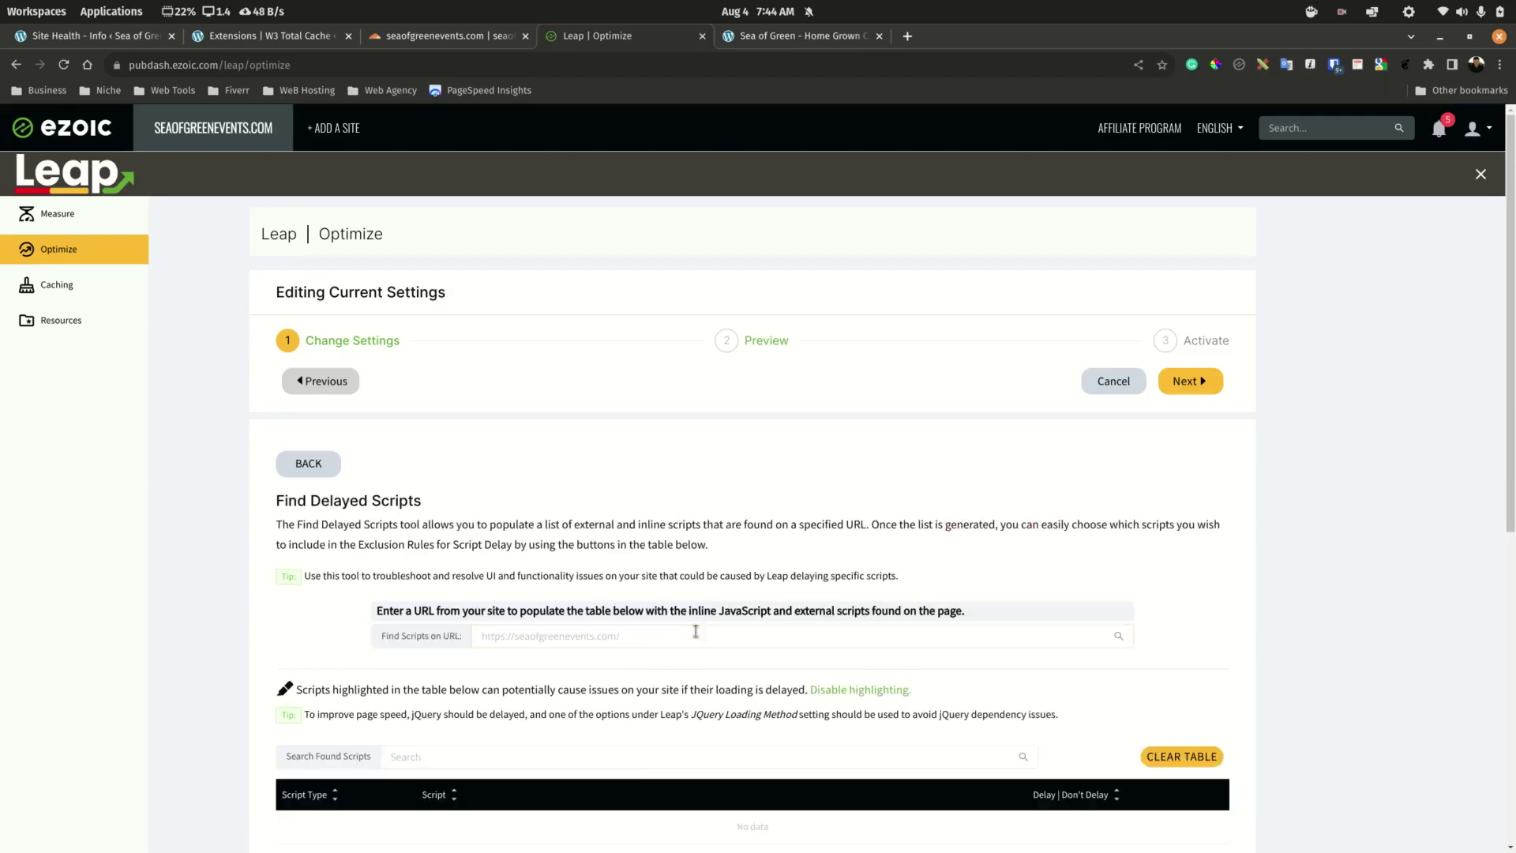
pyautogui.click(695, 631)
pyautogui.scroll(-5, 904, 544)
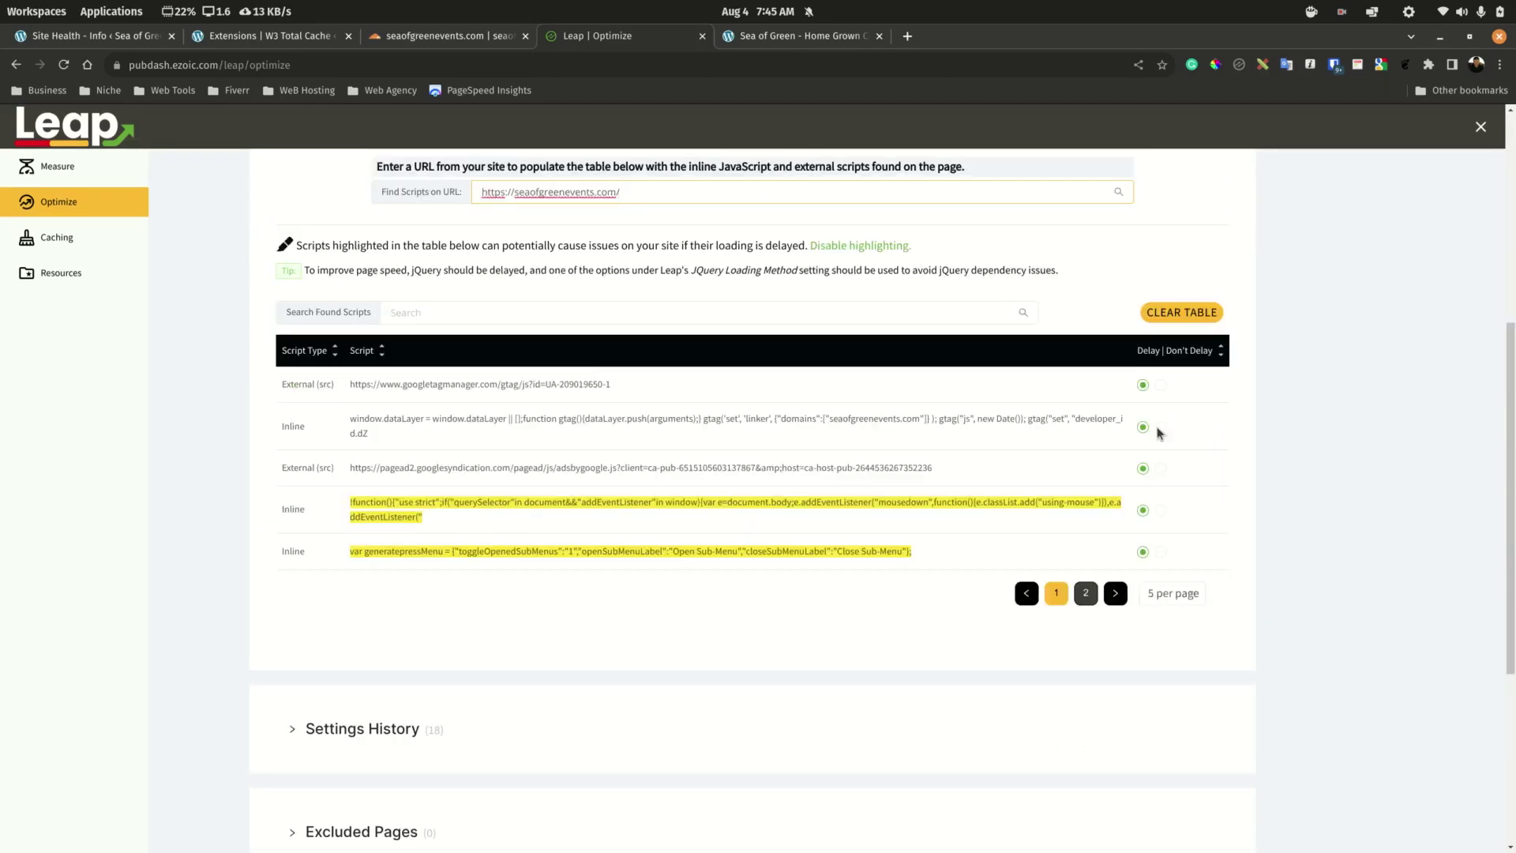
pyautogui.click(1187, 601)
pyautogui.click(1190, 749)
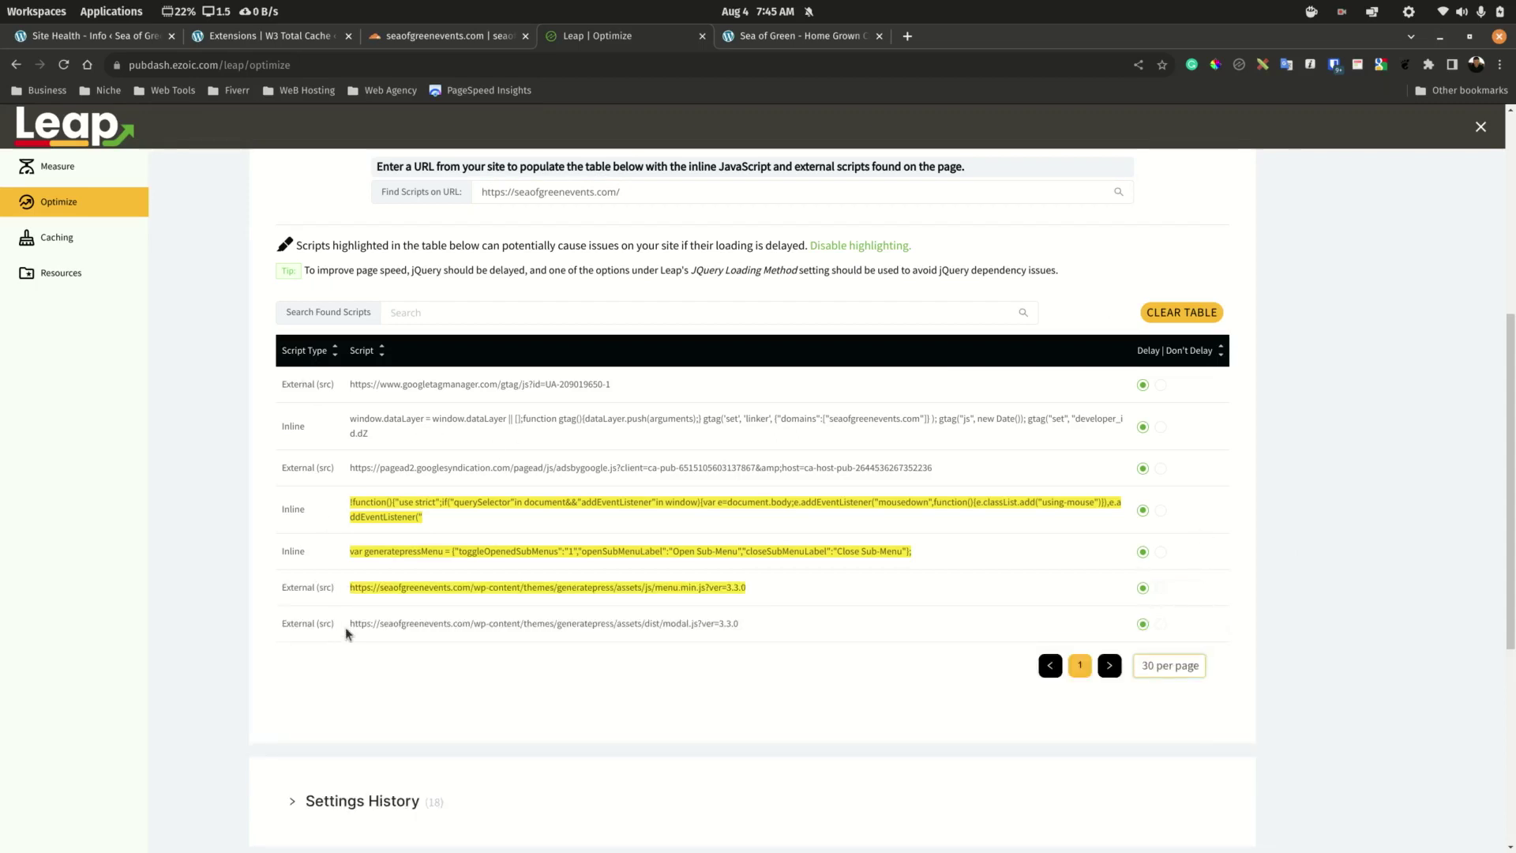
# Examine the found scripts and their delay choices, and return to the Script Execution settings.
pyautogui.scroll(1, 346, 633)
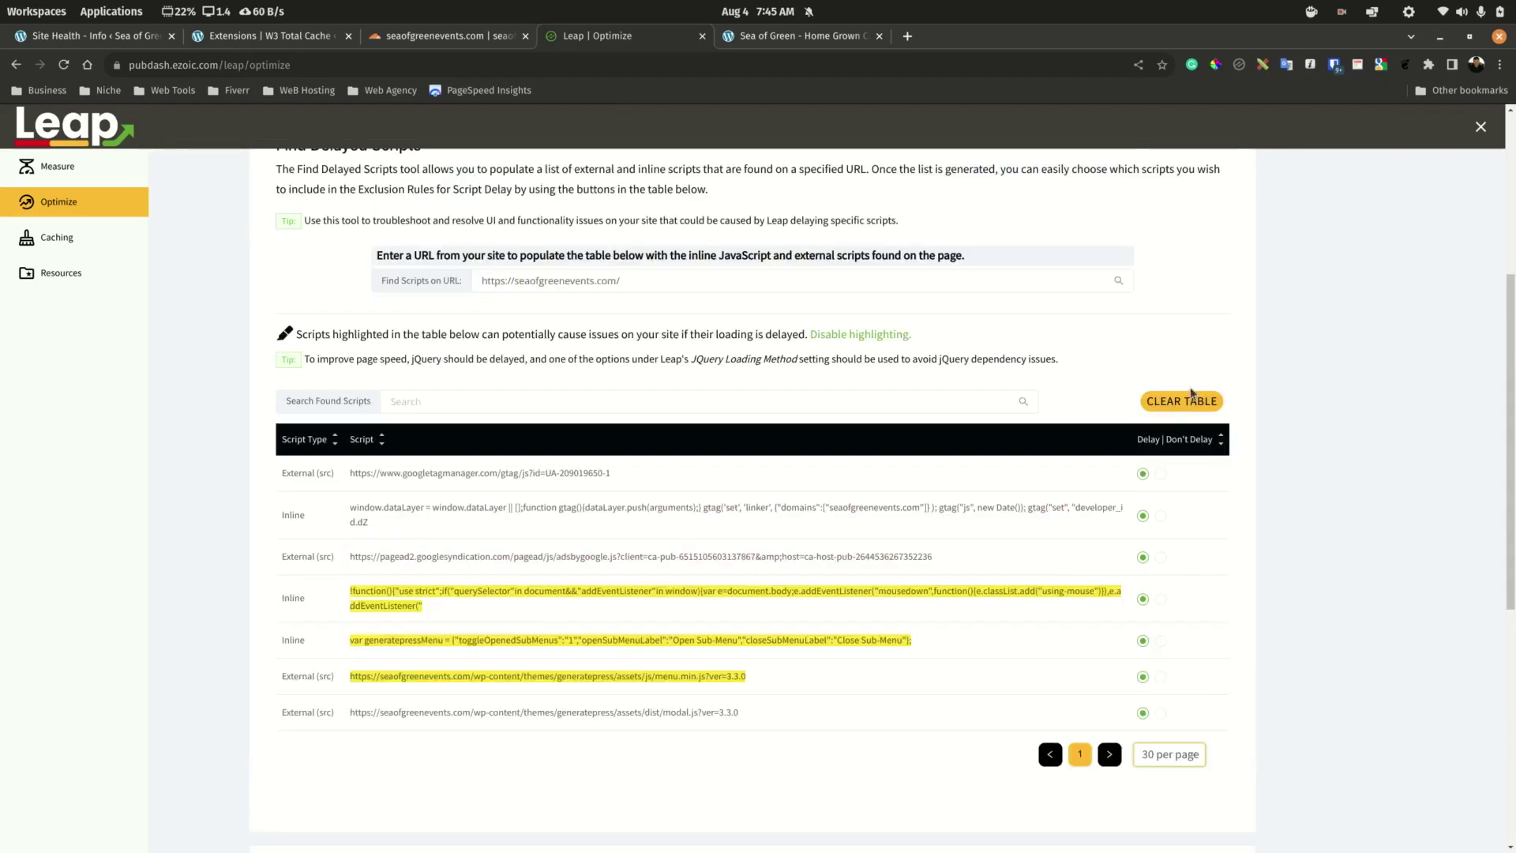
pyautogui.moveTo(785, 737); pyautogui.dragTo(354, 468)
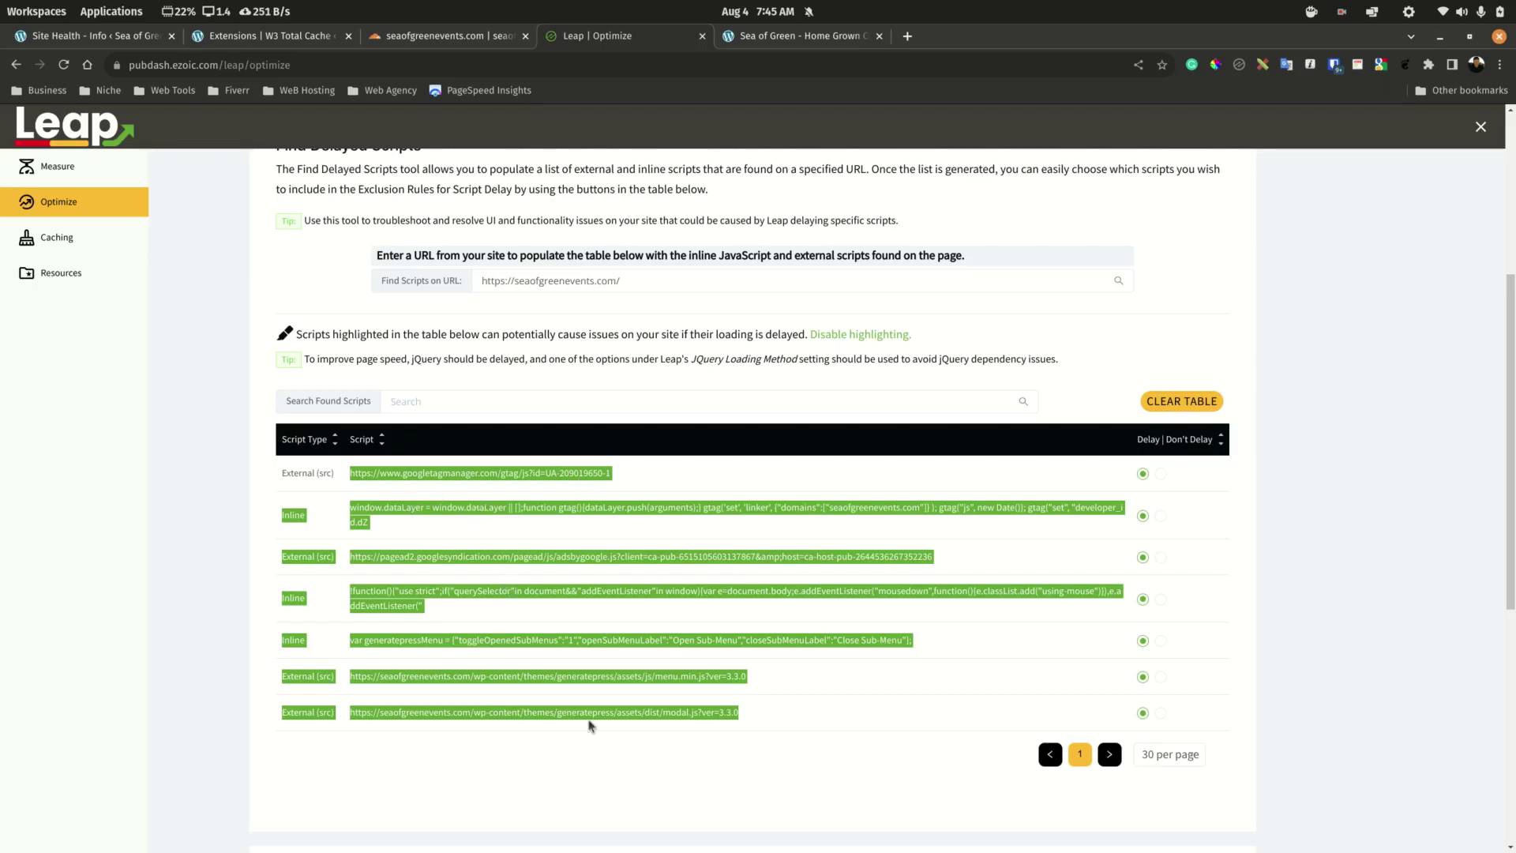
pyautogui.click(508, 589)
pyautogui.scroll(5, 507, 589)
pyautogui.click(316, 471)
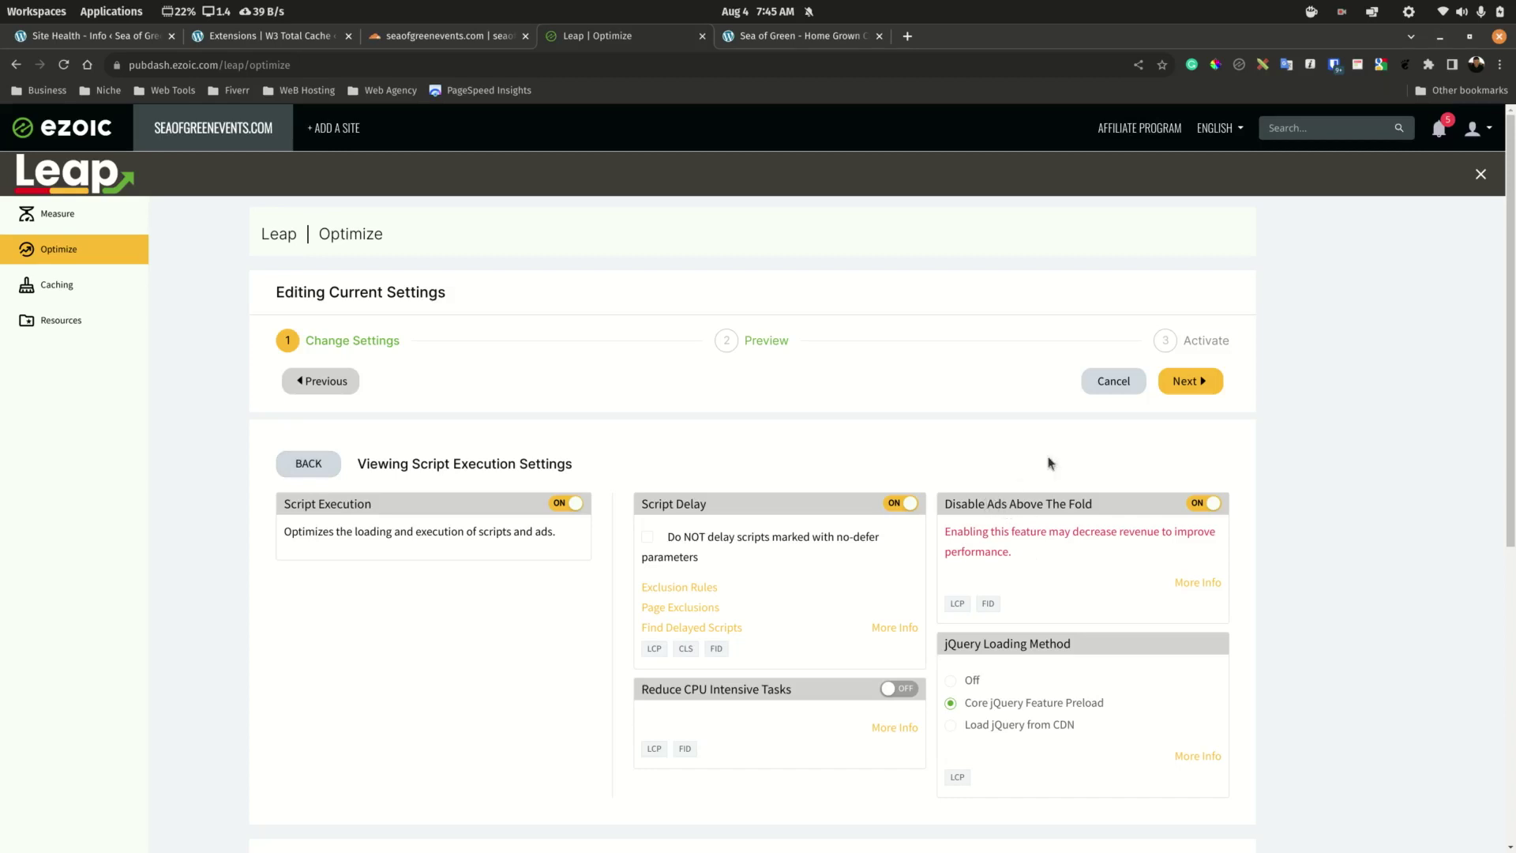
# Review Leap's Disable Ads Above The Fold option against the Sea of Green home page, and return to the Script Execution settings.
pyautogui.moveTo(946, 504); pyautogui.dragTo(1080, 522)
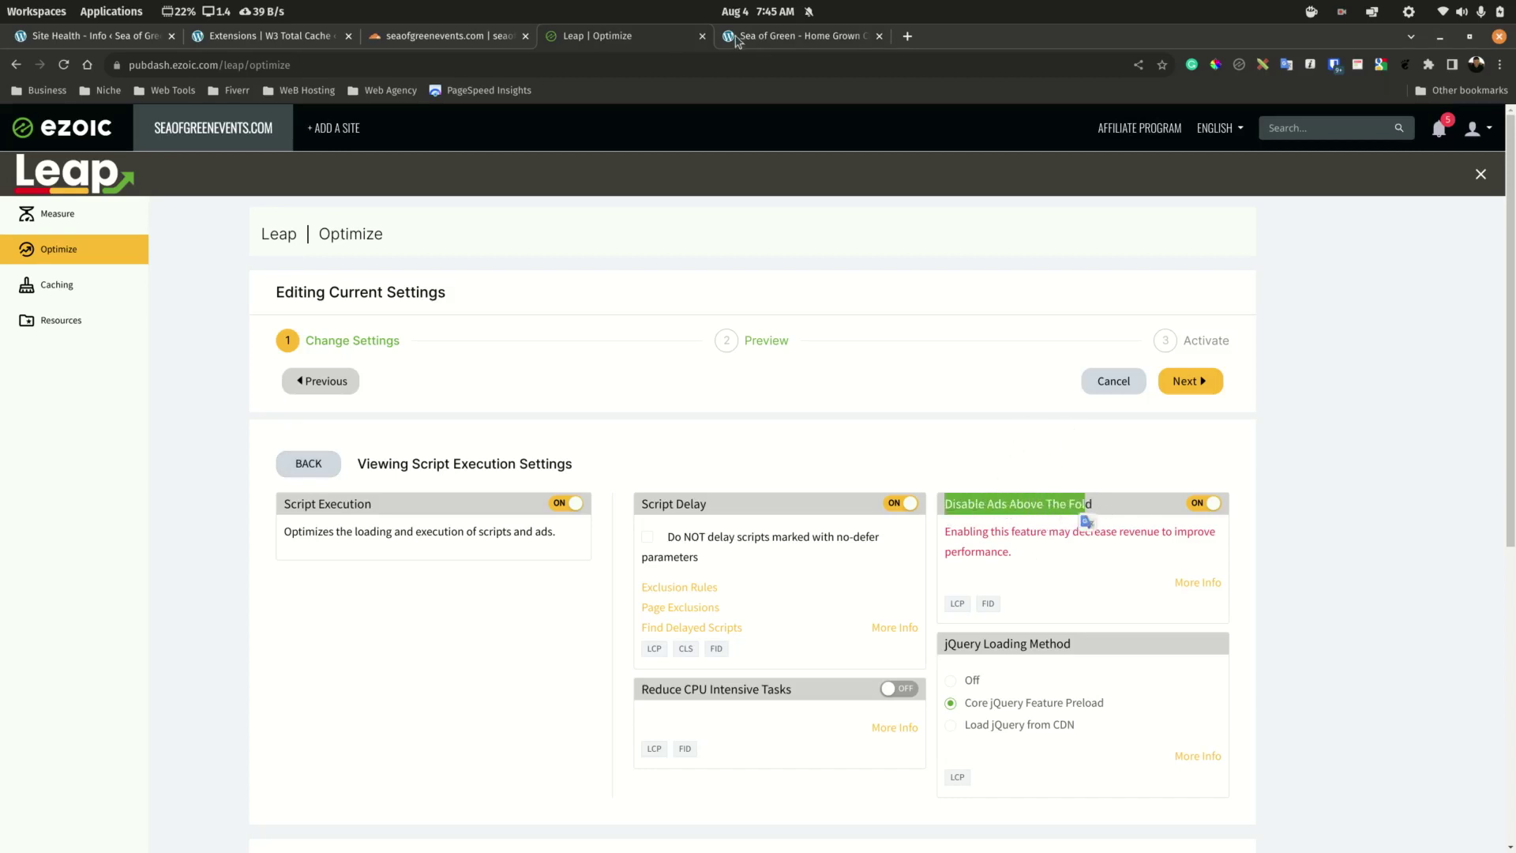
pyautogui.click(760, 43)
pyautogui.press('F12')
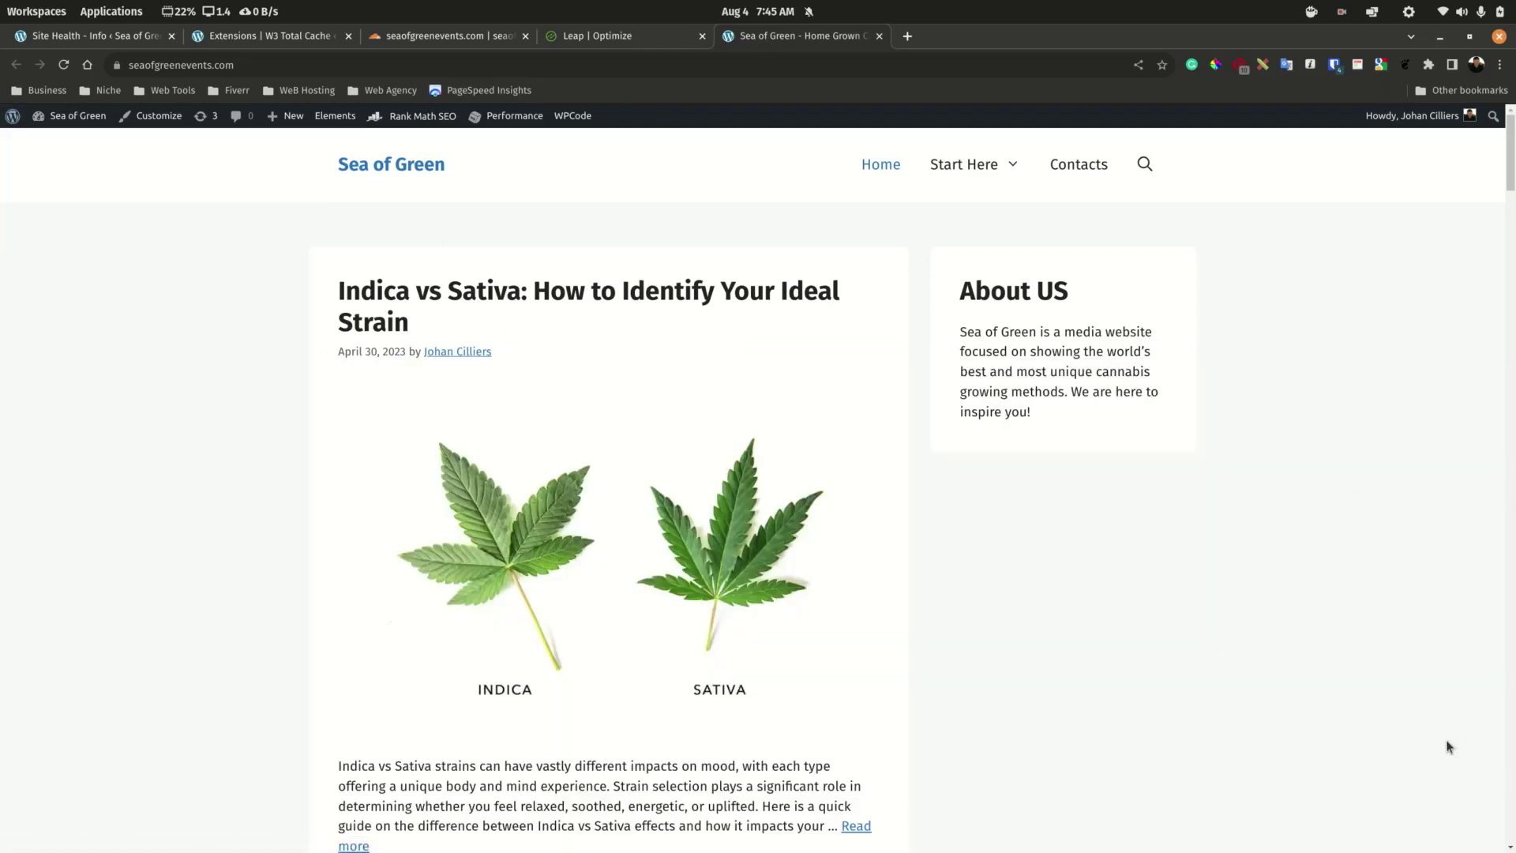
pyautogui.click(615, 43)
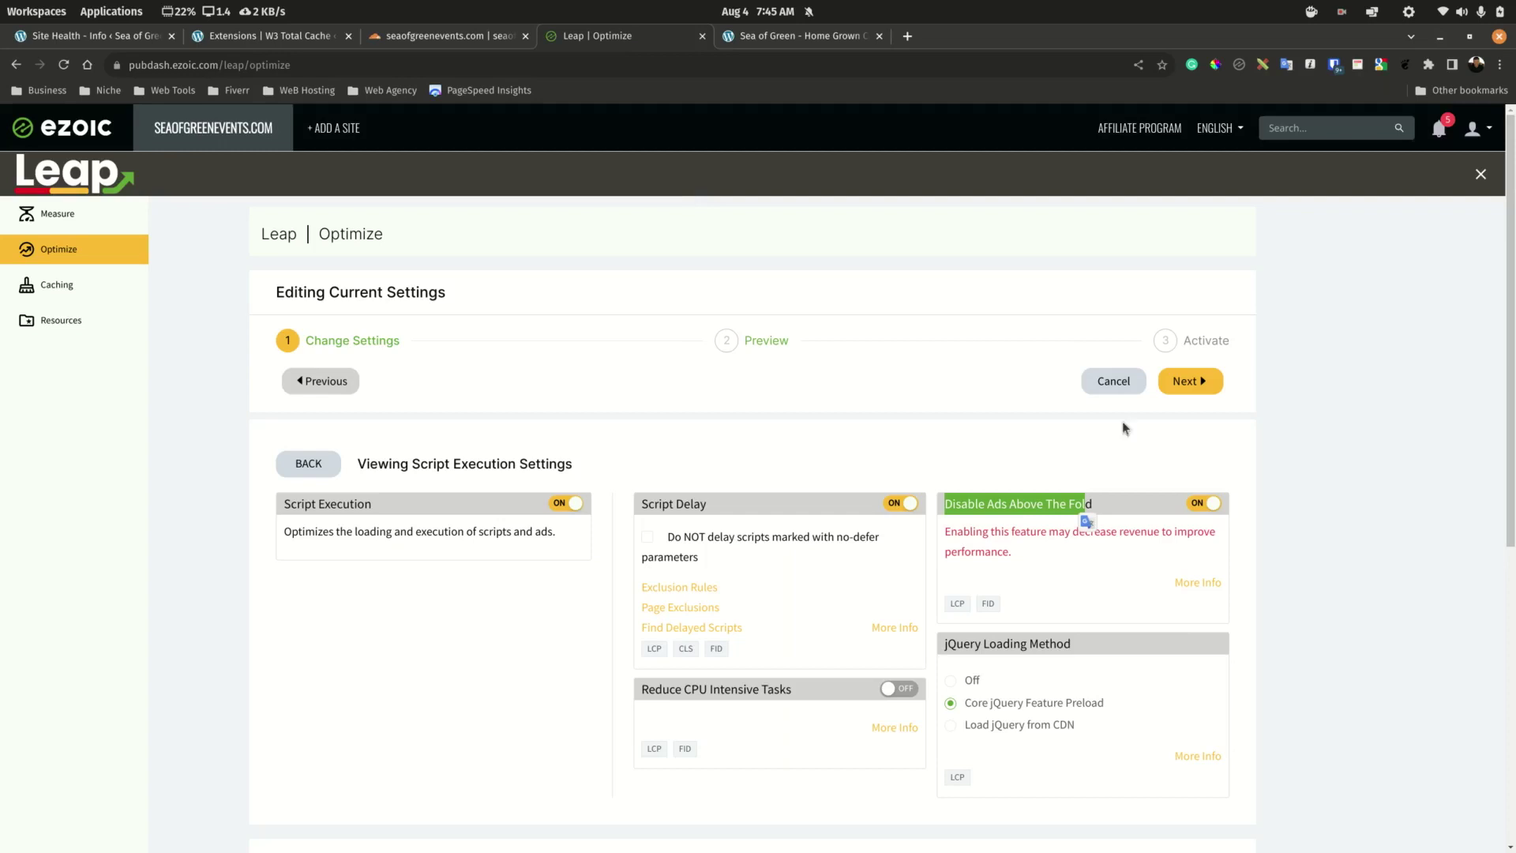
pyautogui.click(1264, 525)
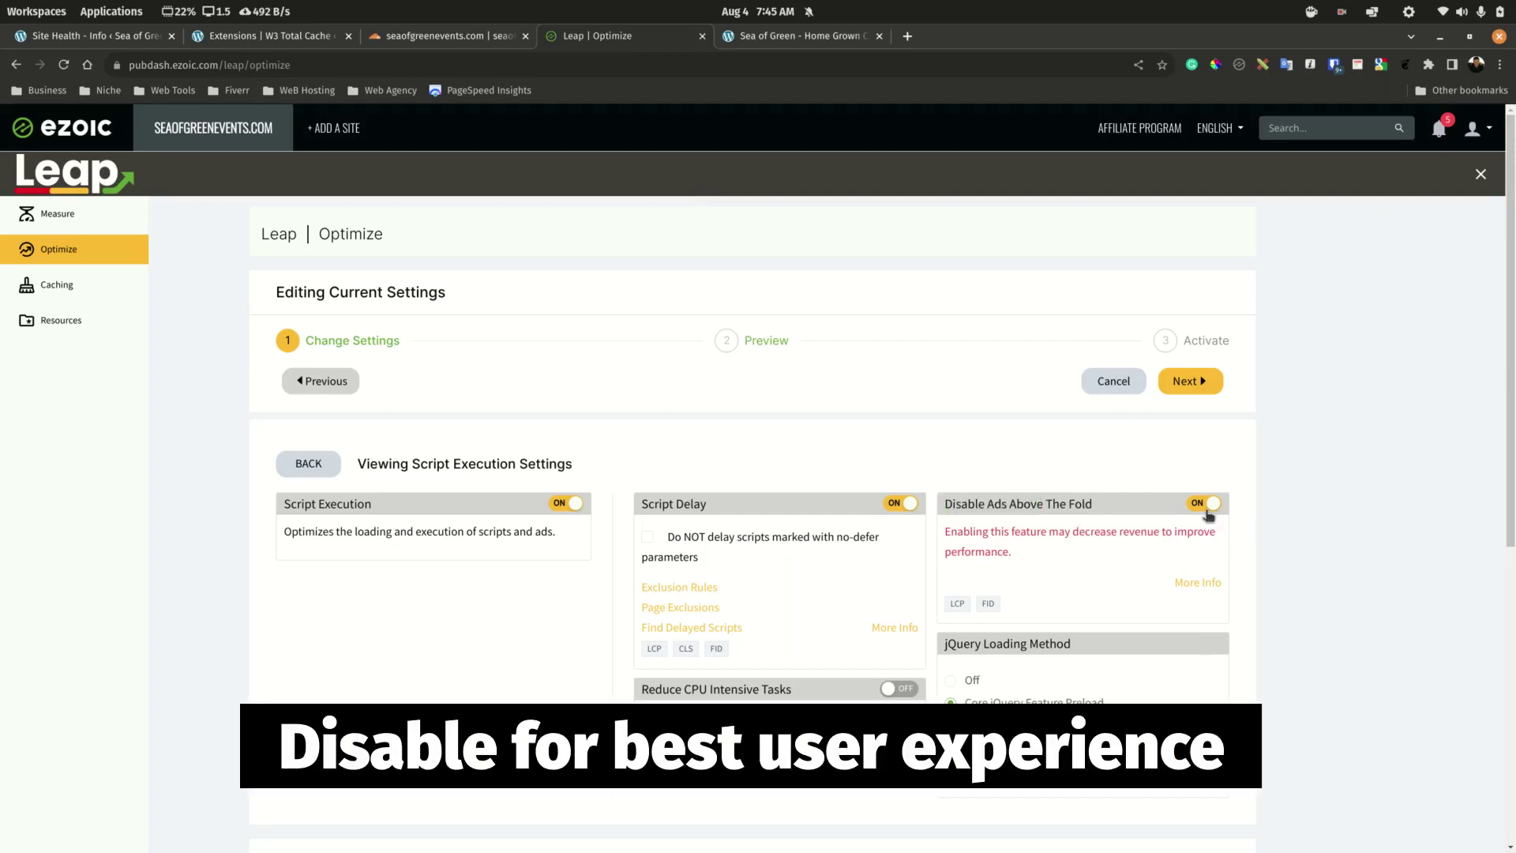
# Turn on Reduce CPU Intensive Tasks and turn off Script Delay in the Script Execution settings.
pyautogui.scroll(-2, 659, 605)
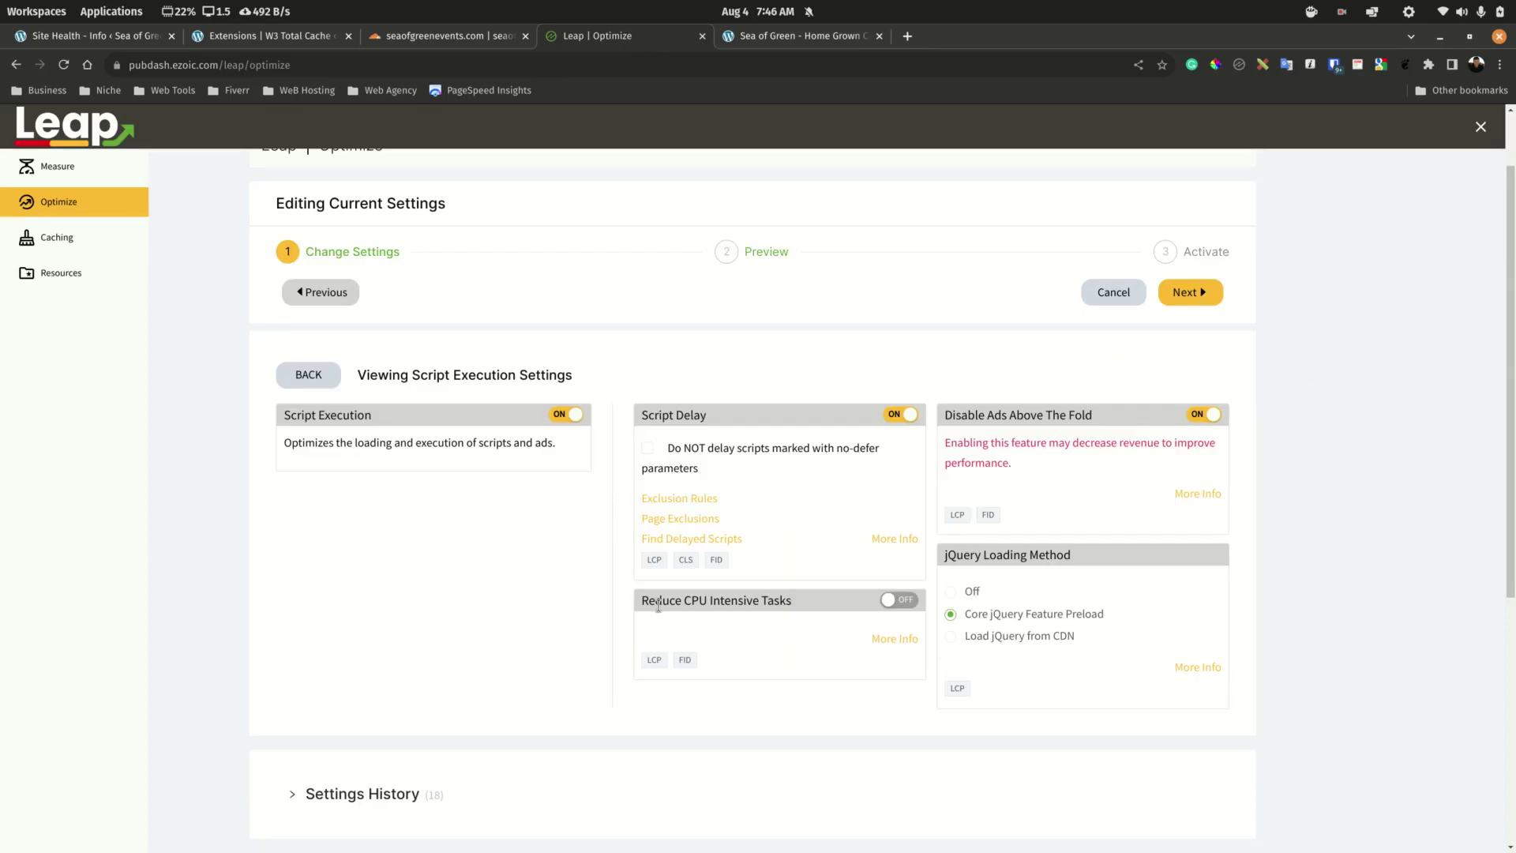
pyautogui.click(899, 601)
pyautogui.click(901, 414)
# Set the jQuery Loading Method to Load jQuery from CDN and activate the edited Leap settings.
pyautogui.moveTo(945, 555); pyautogui.dragTo(1073, 557)
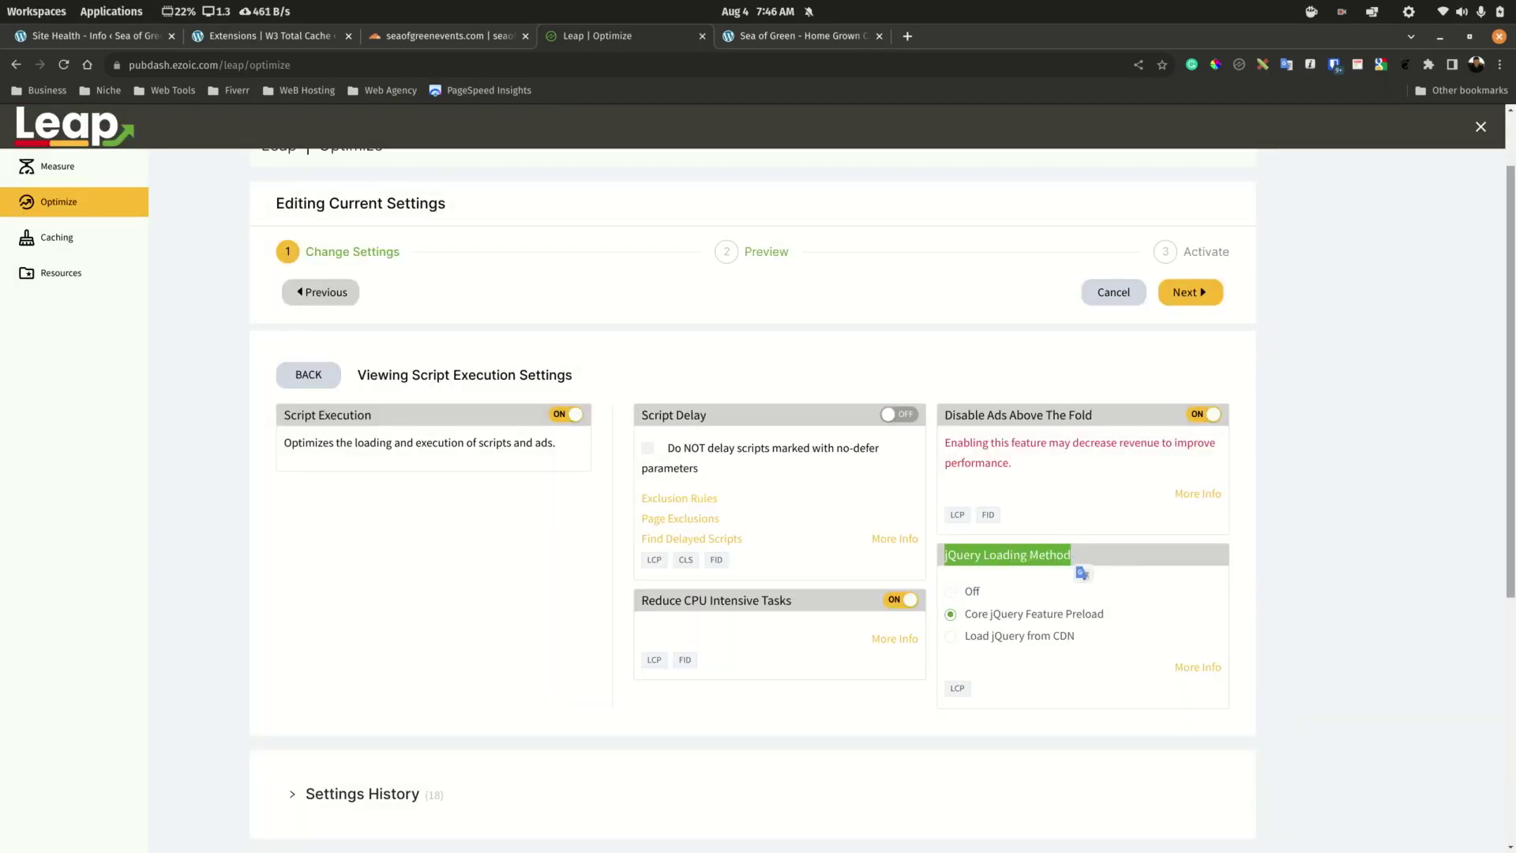
pyautogui.click(1489, 598)
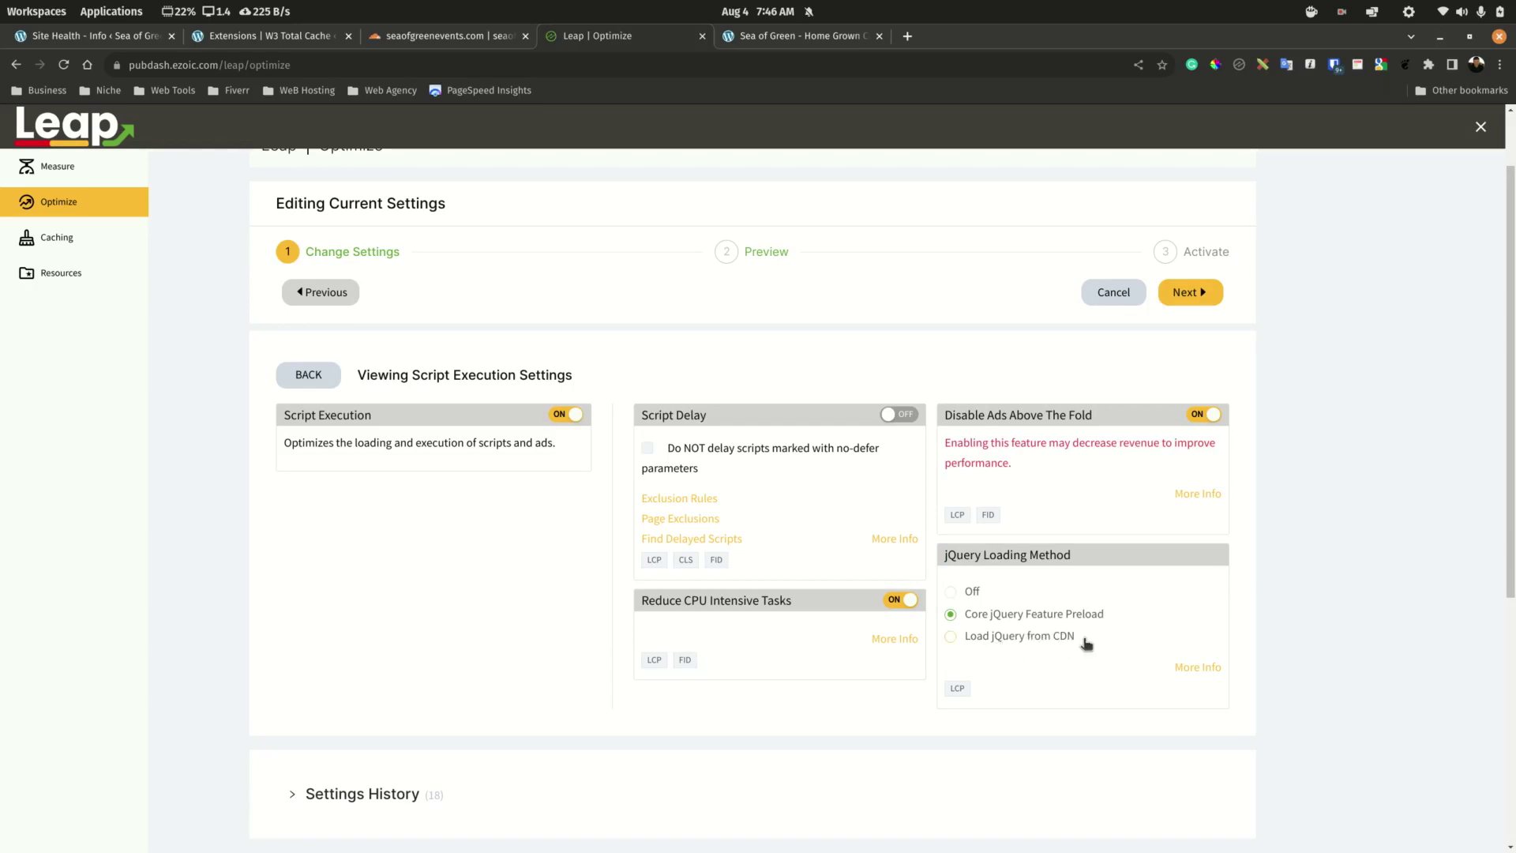
pyautogui.click(952, 637)
pyautogui.click(1193, 294)
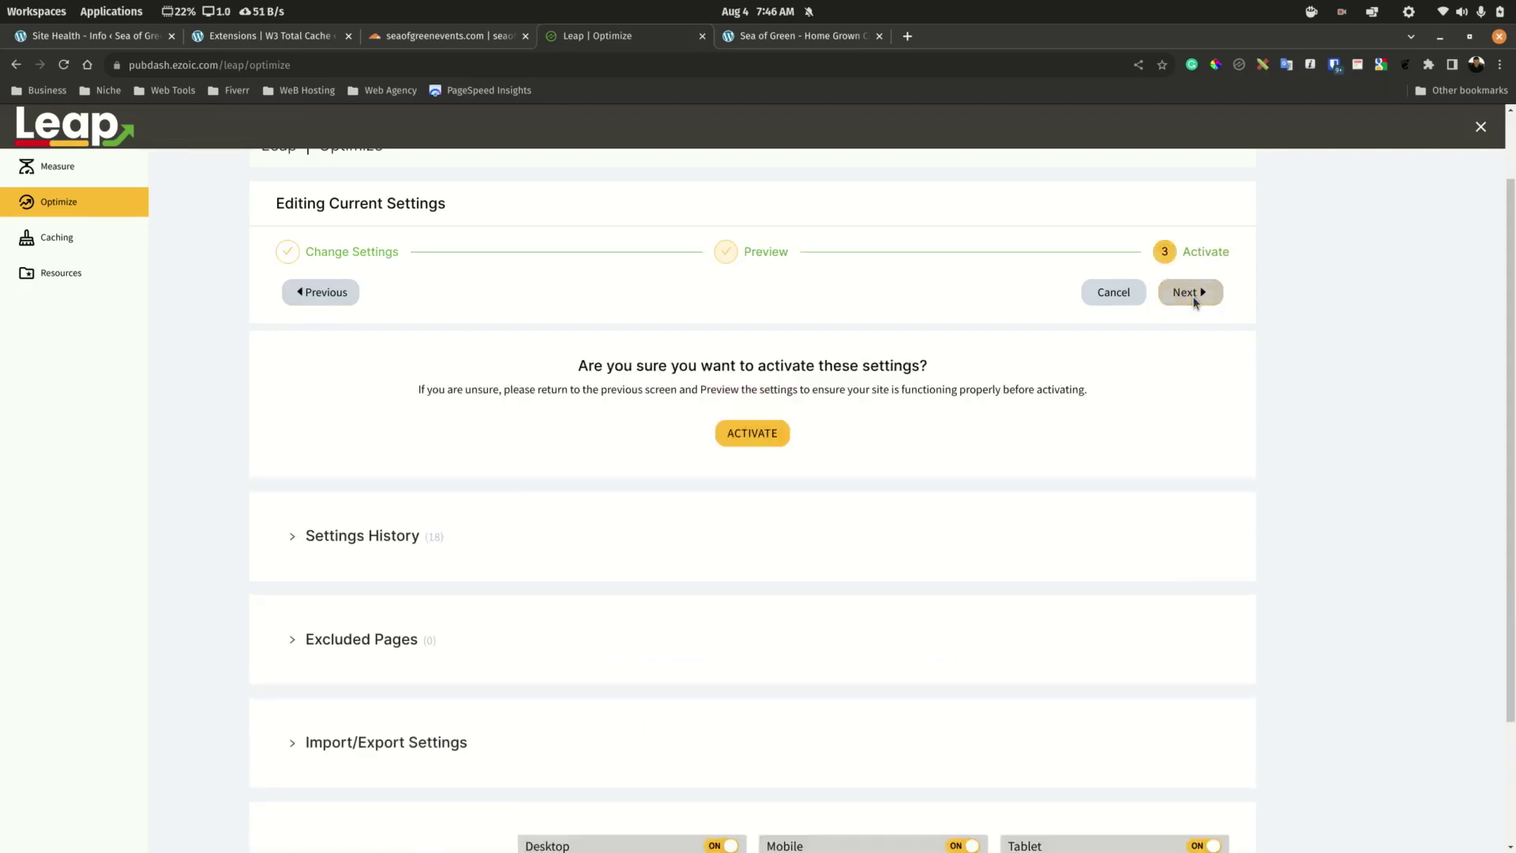
pyautogui.click(773, 437)
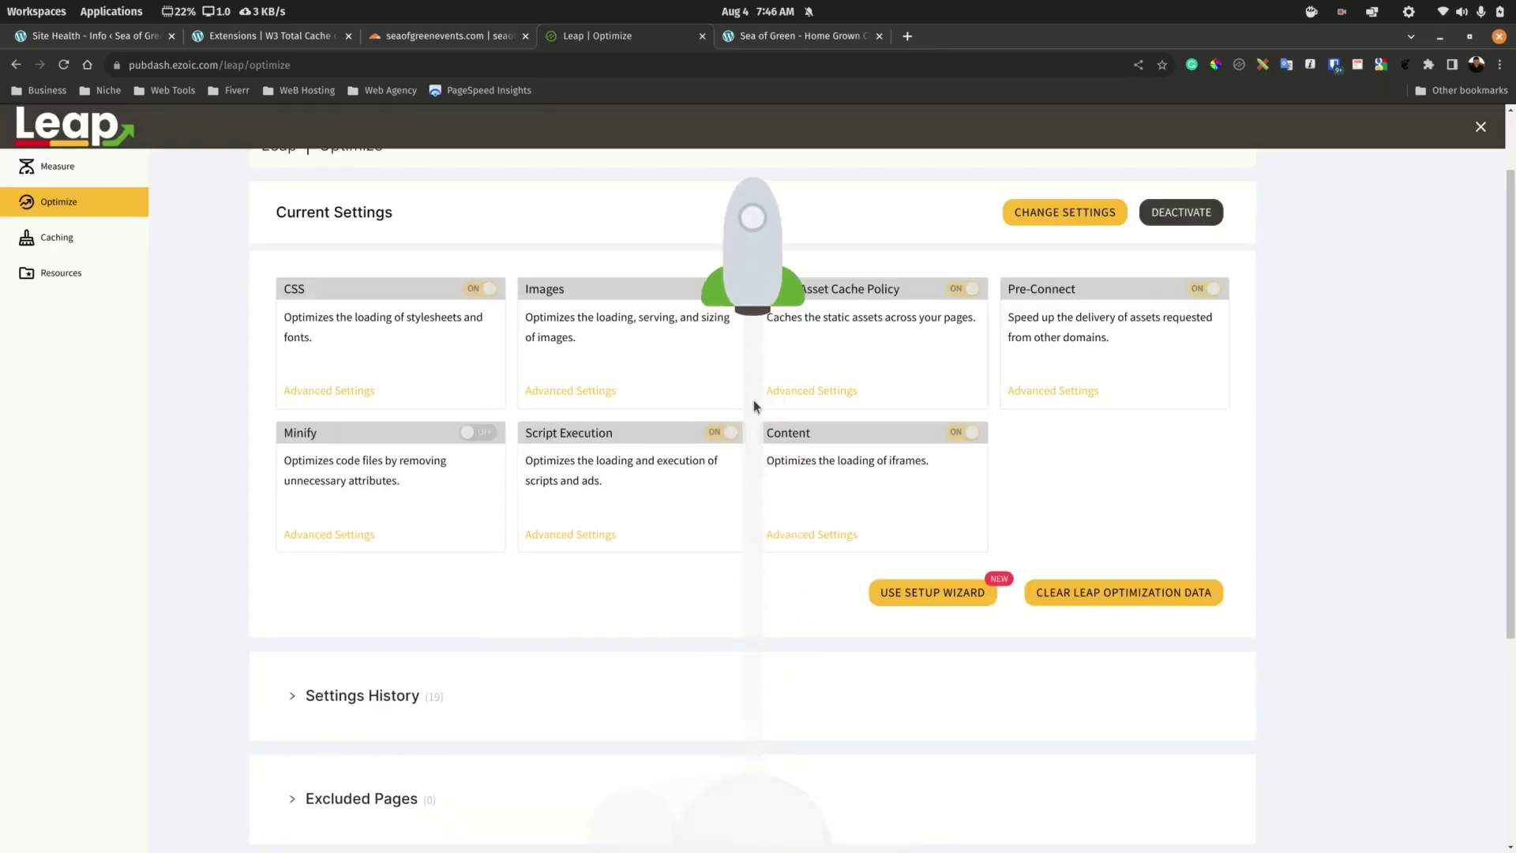
# Review Leap's advanced Content settings, including Lazy Load YouTube Videos.
pyautogui.click(821, 542)
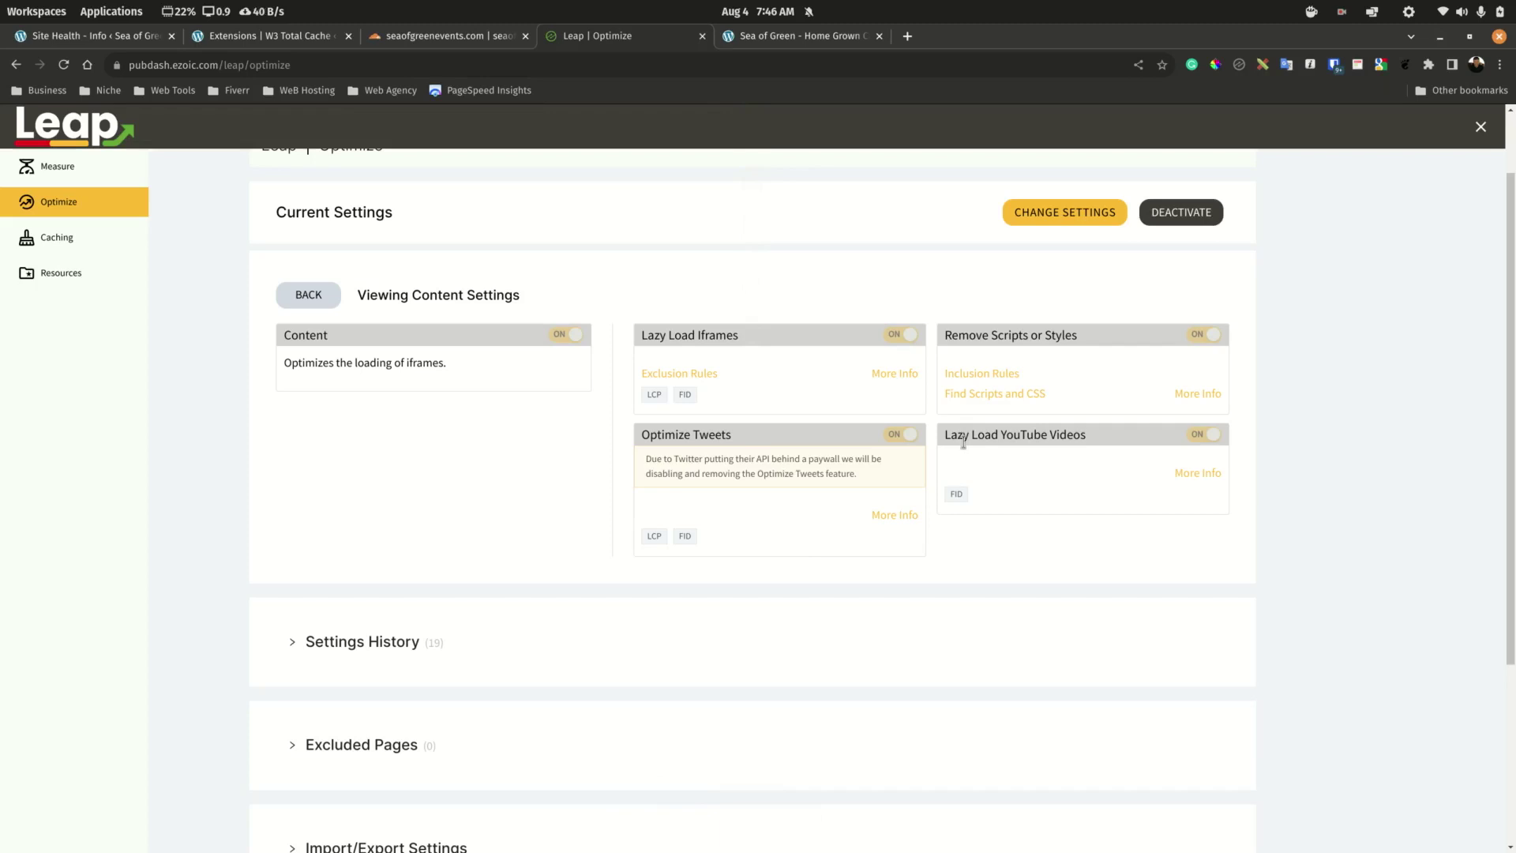
pyautogui.moveTo(963, 435); pyautogui.dragTo(1088, 436)
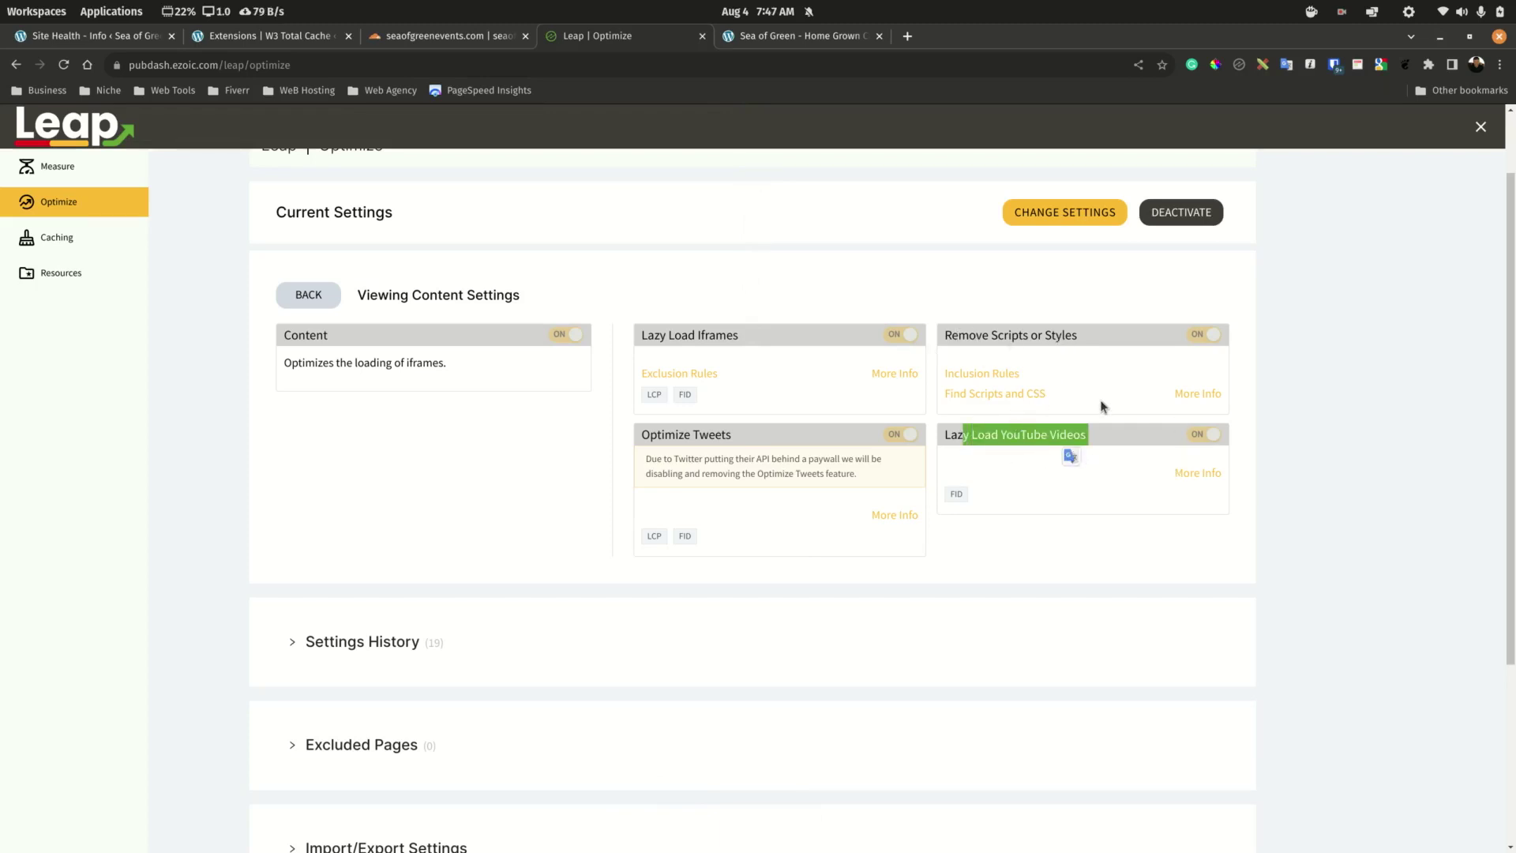
pyautogui.click(1050, 514)
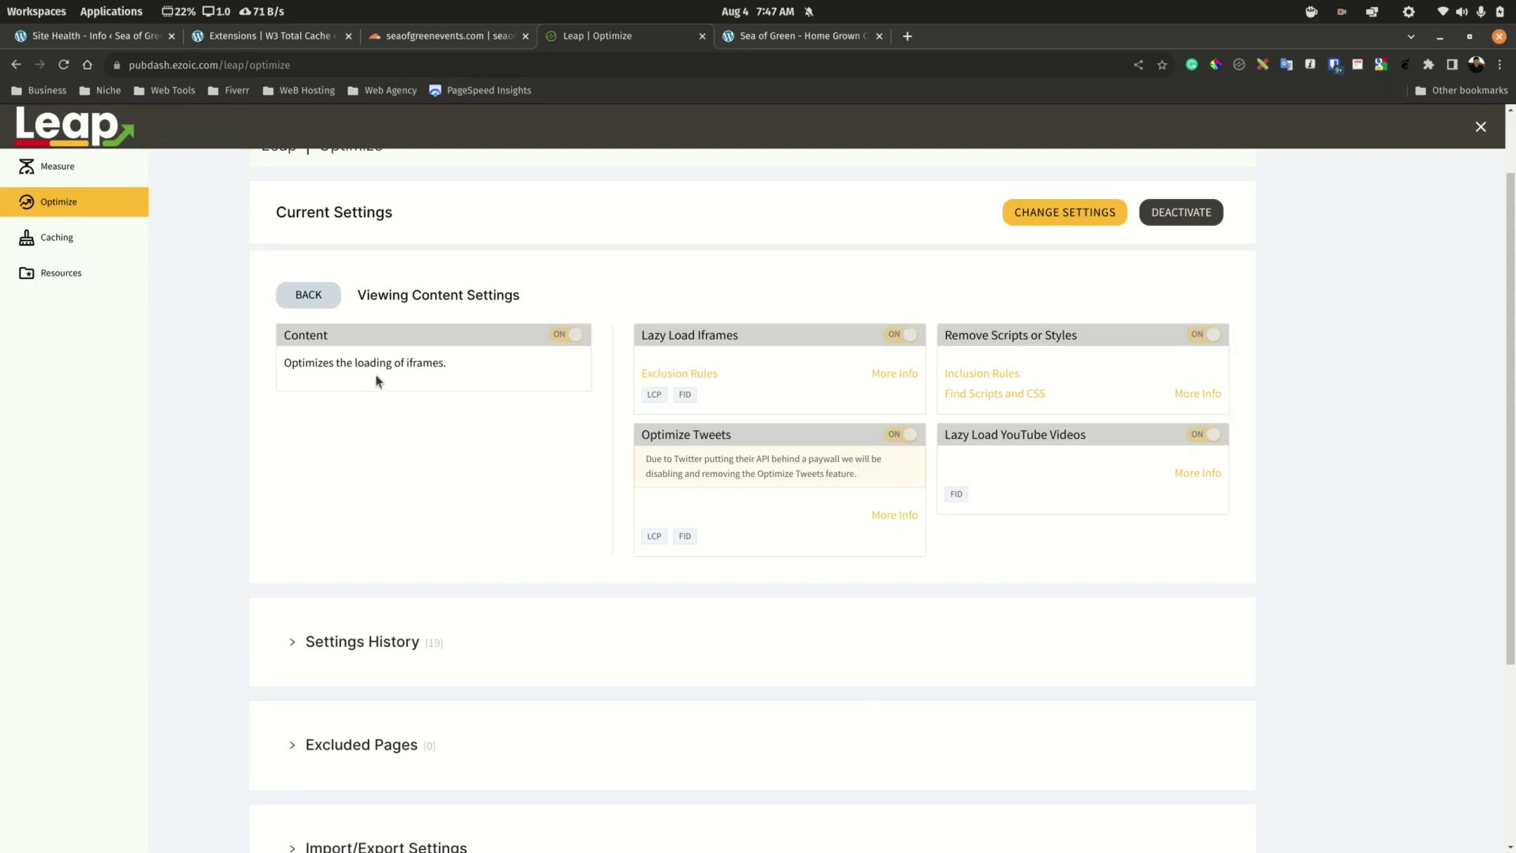
# Examine Leap's Caching page, including the cache hit rate, the cache clearing options and the advanced cache settings.
pyautogui.click(55, 237)
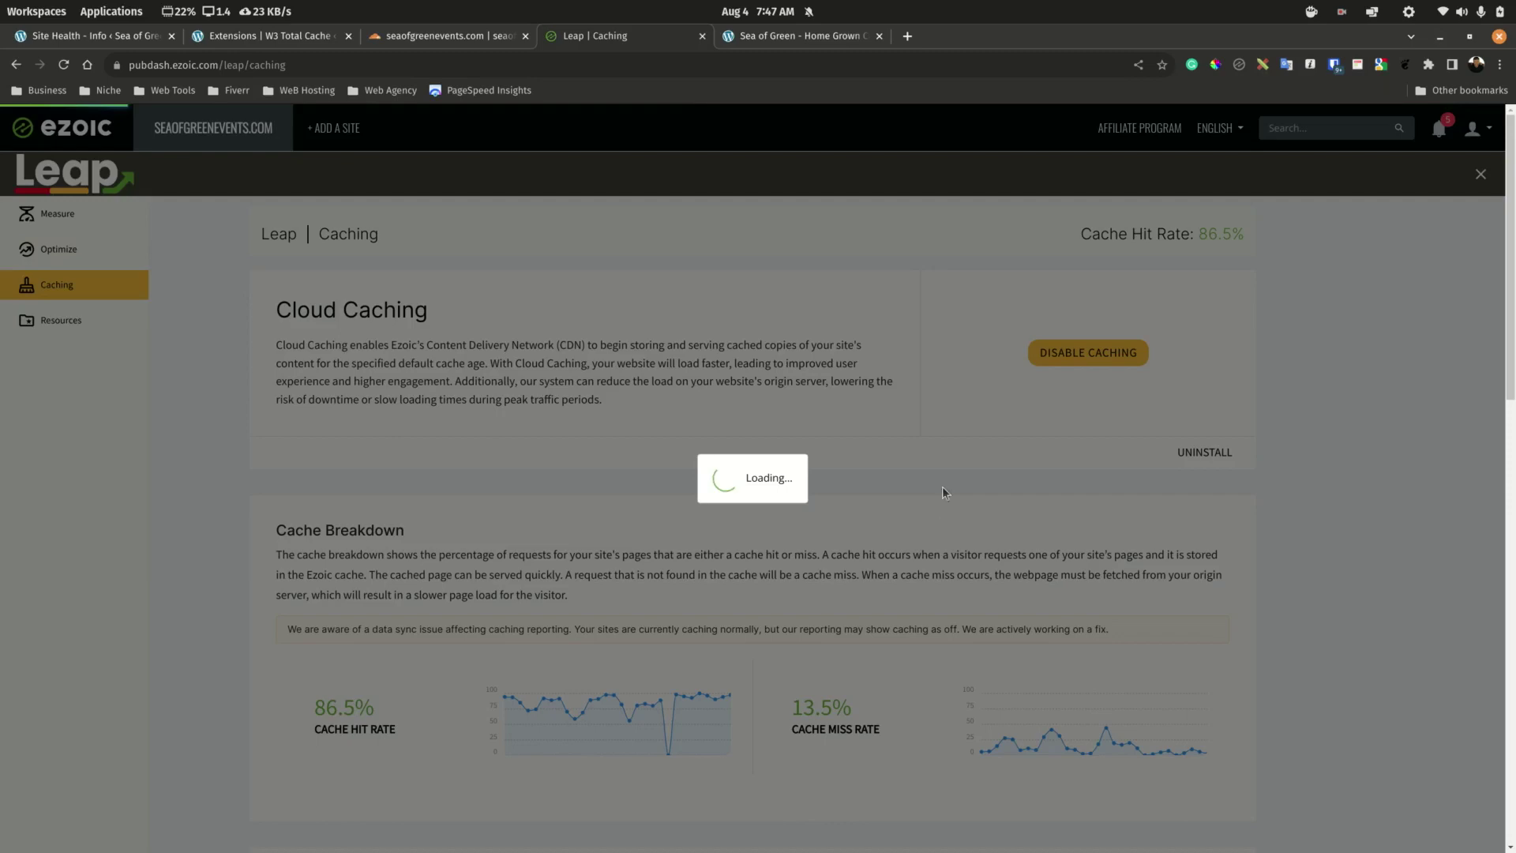
pyautogui.scroll(-5, 949, 468)
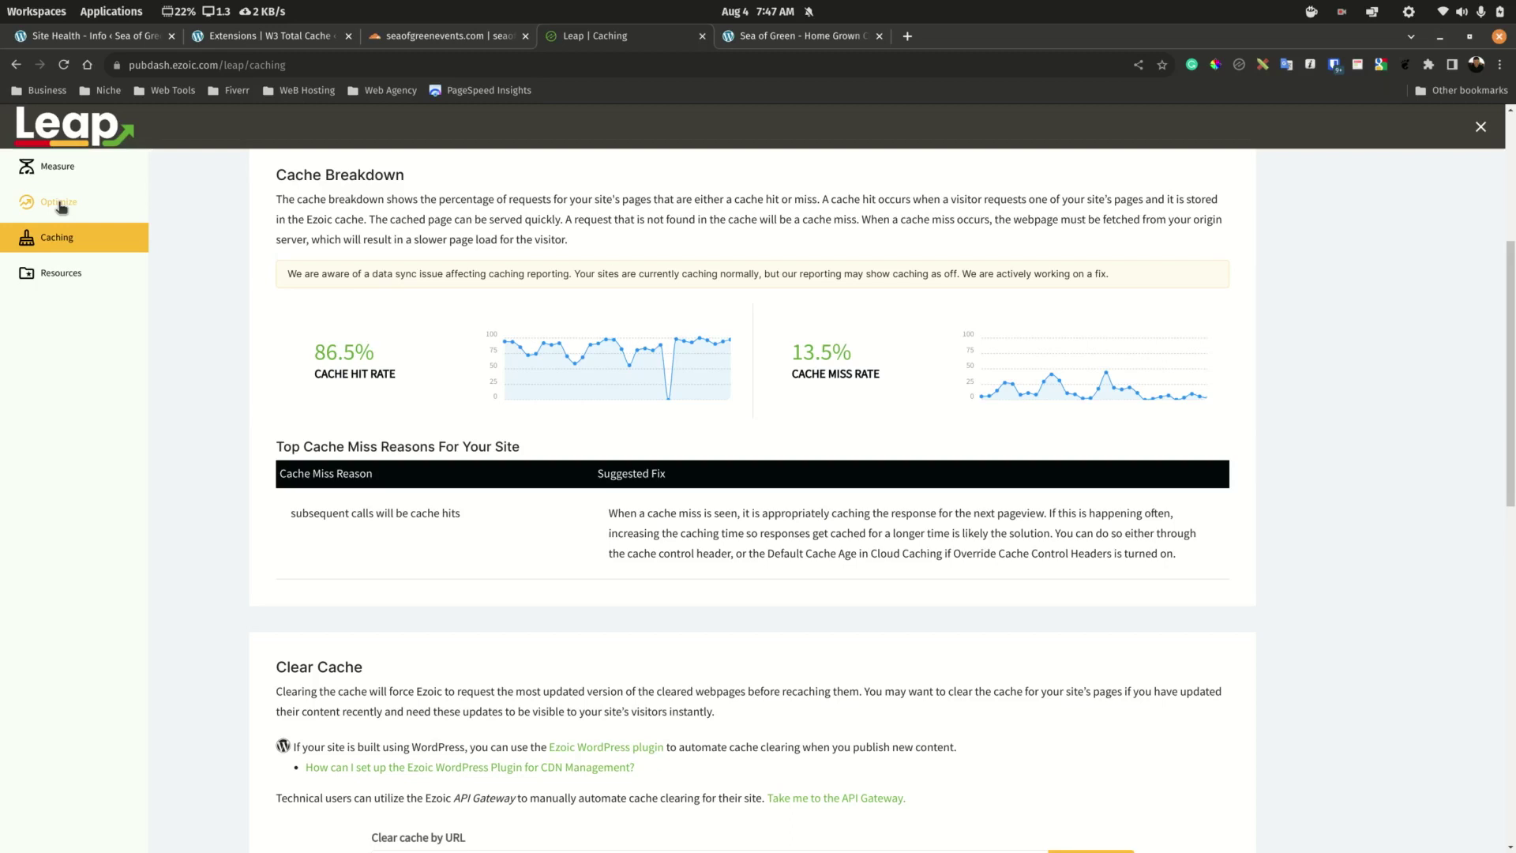
pyautogui.moveTo(397, 380); pyautogui.dragTo(314, 355)
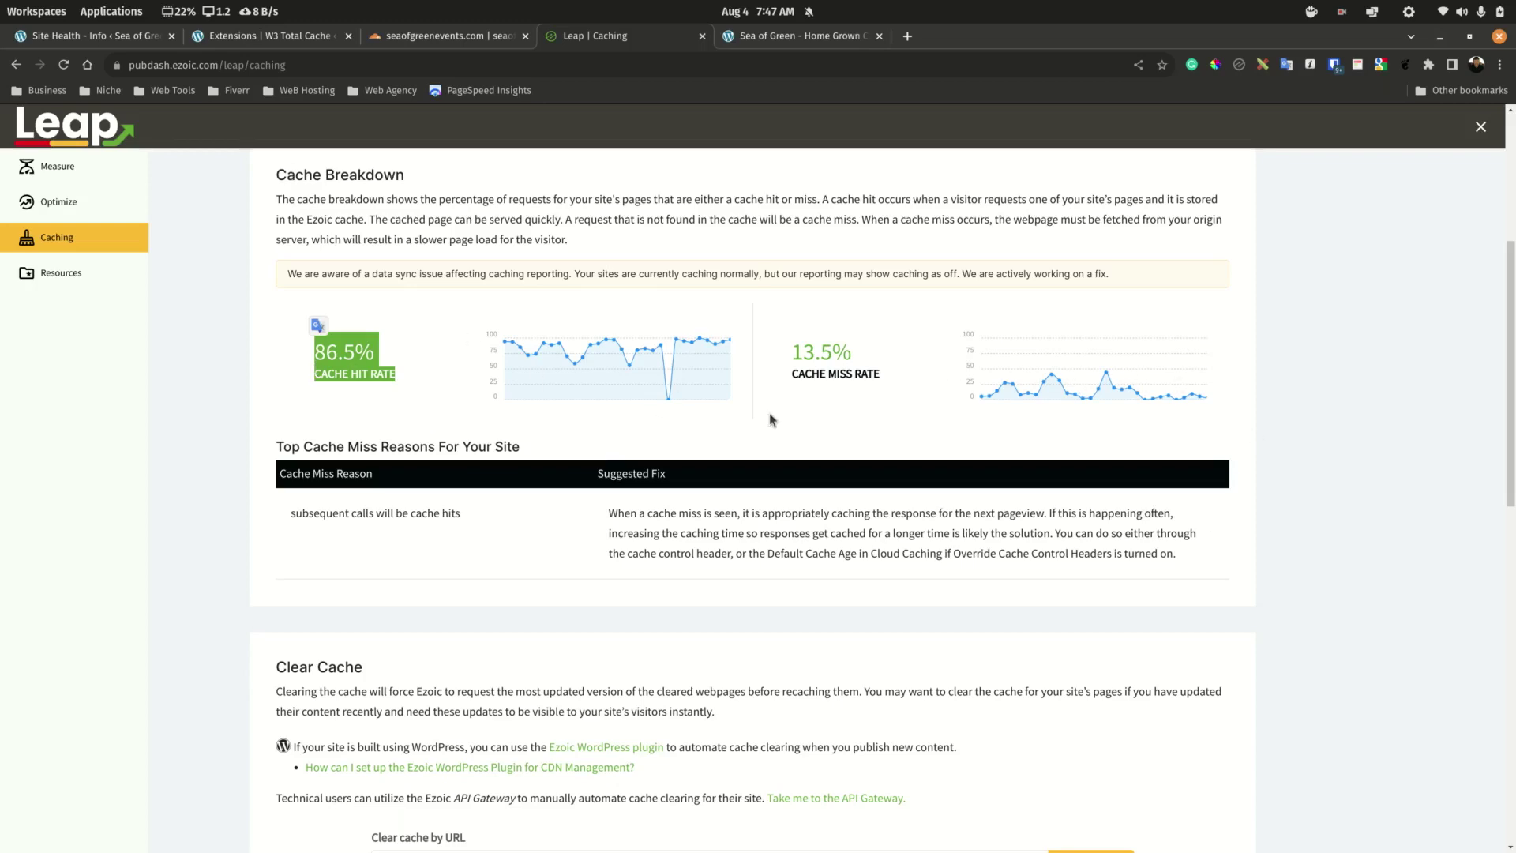
pyautogui.scroll(-5, 790, 411)
pyautogui.scroll(10, 1211, 271)
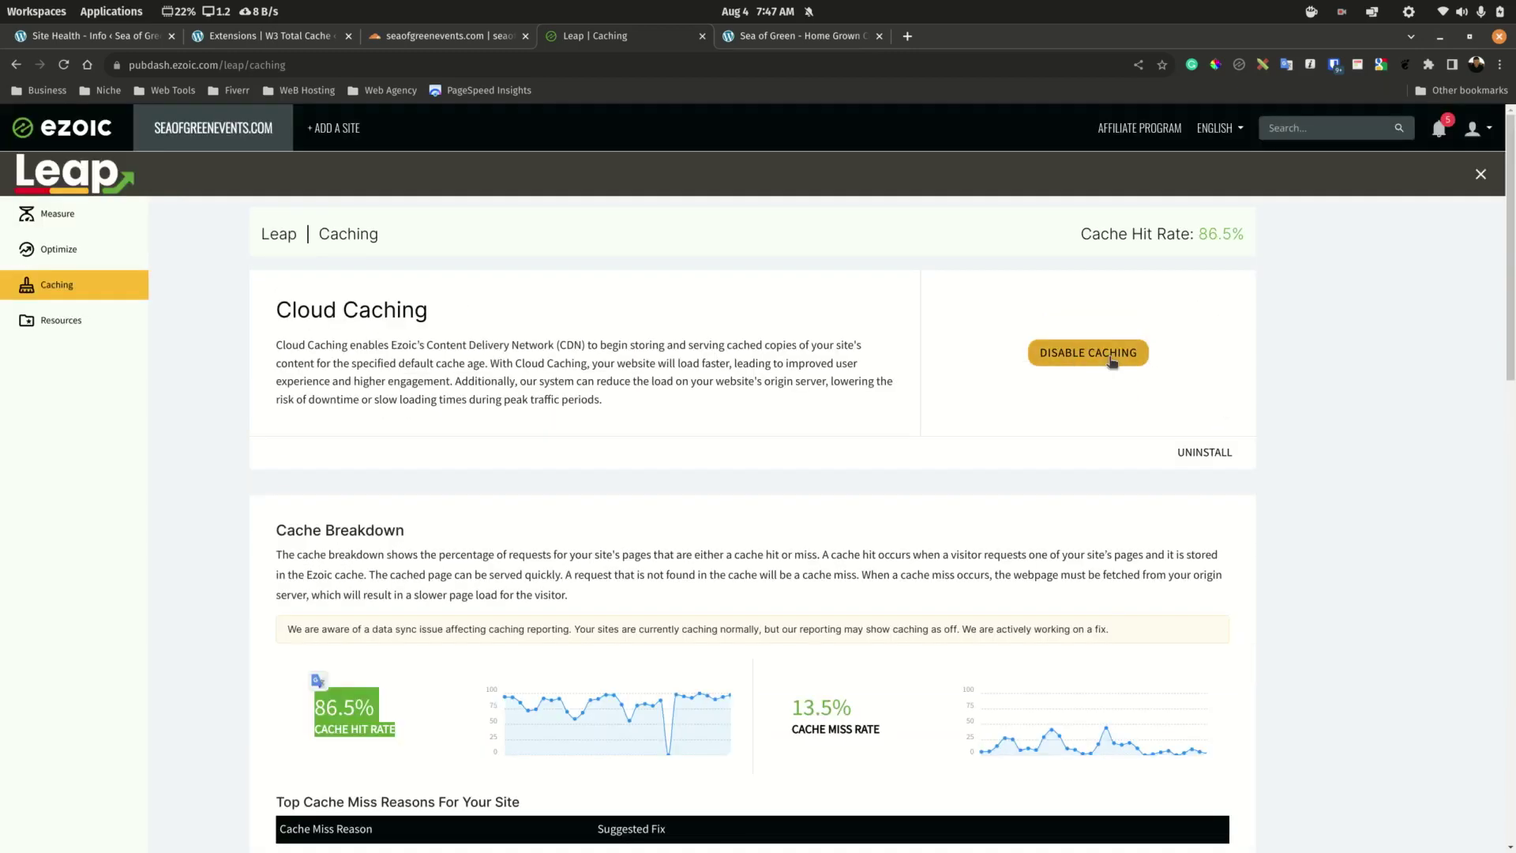
pyautogui.scroll(-10, 1447, 424)
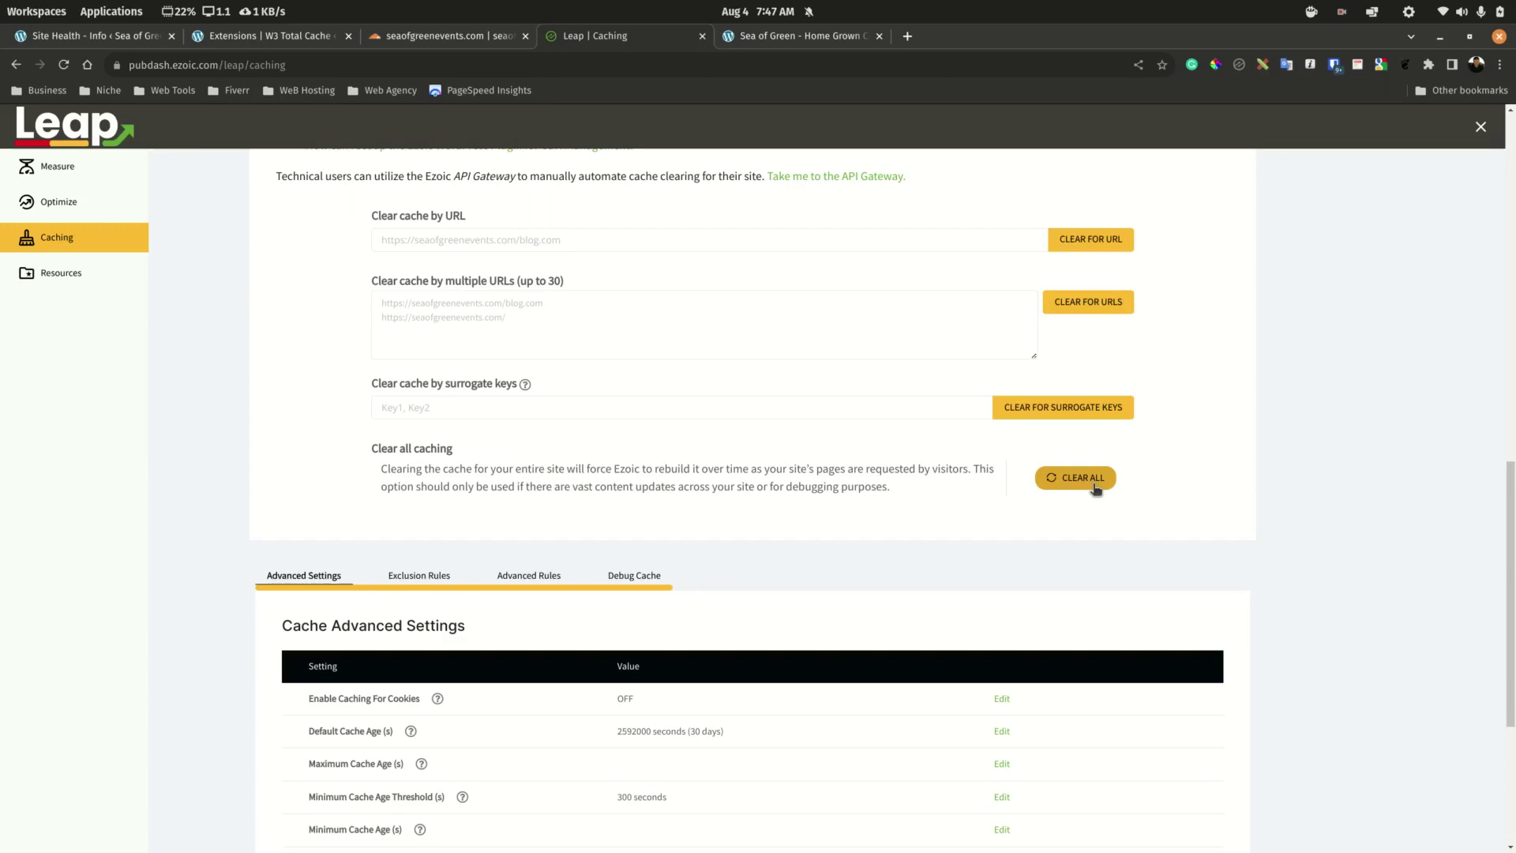
pyautogui.scroll(10, 1086, 501)
# Copy the Sea of Green site's address from its home page and open a new incognito window.
pyautogui.hotkey('ctrl', 'shift', 'Tab')
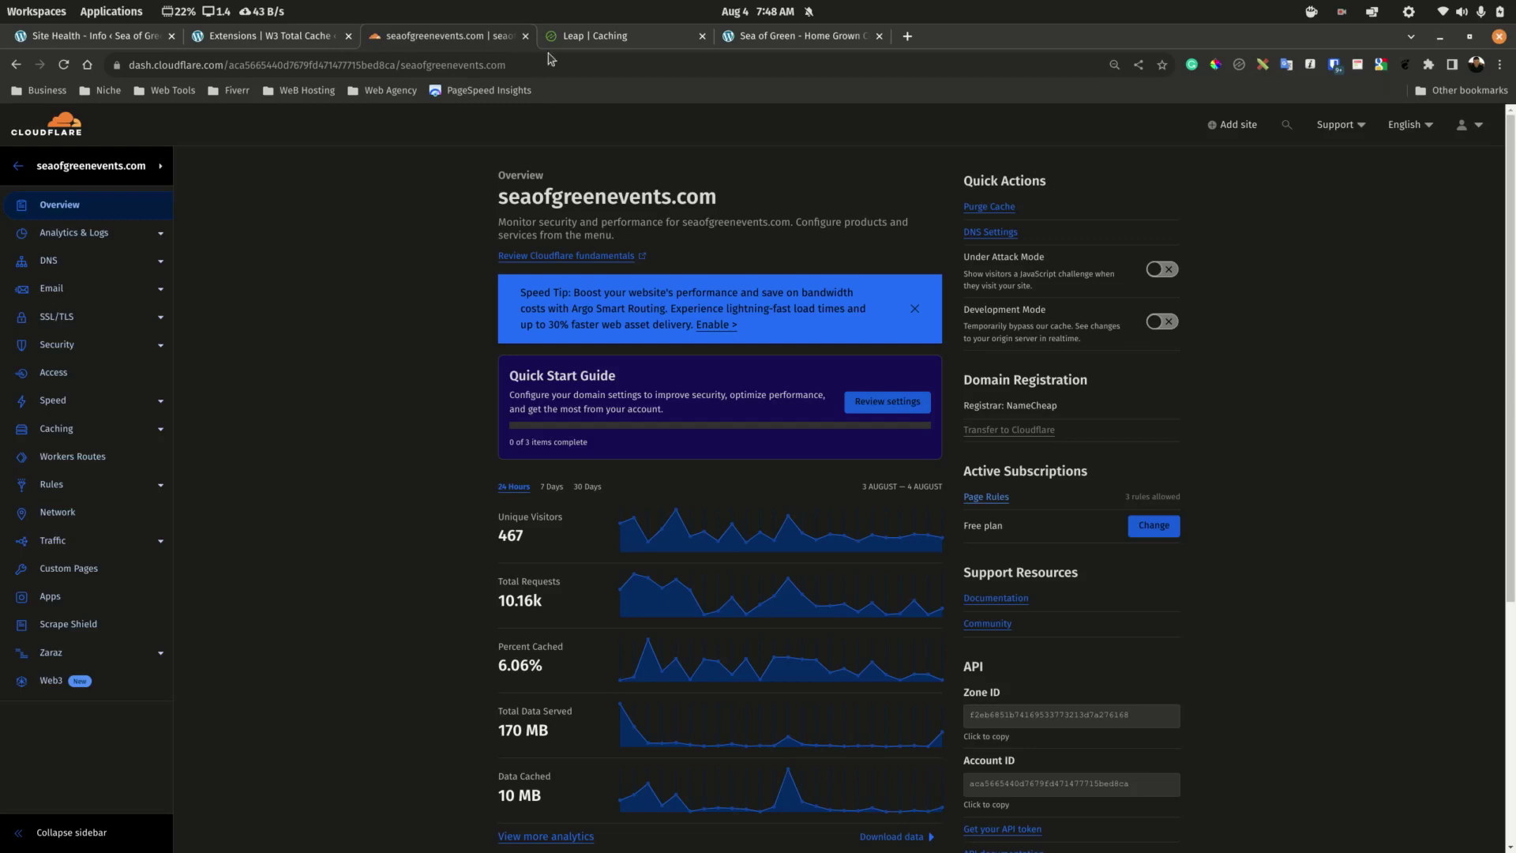
pyautogui.click(779, 41)
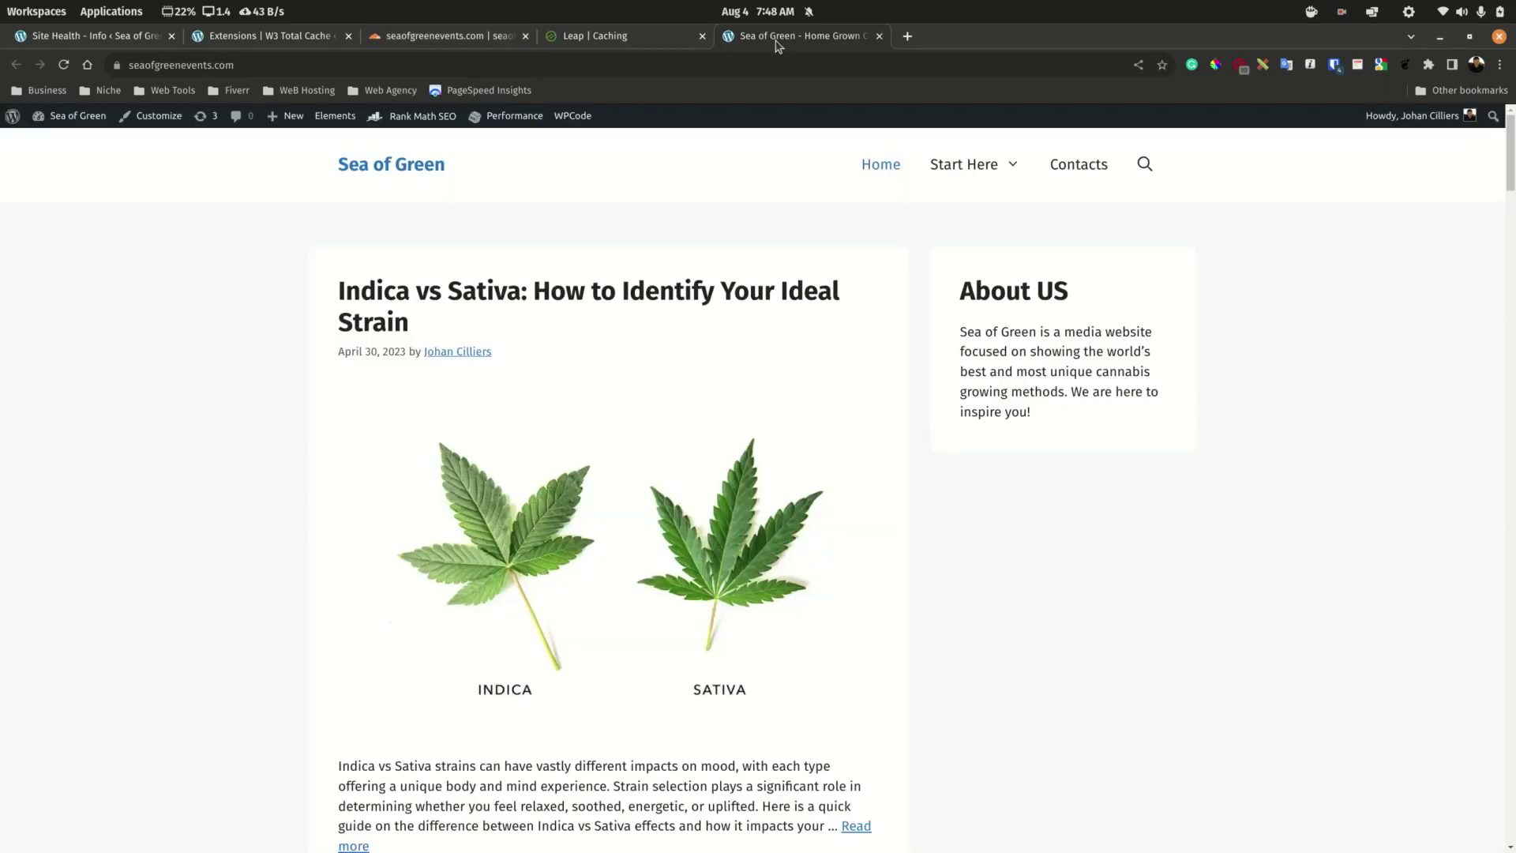
pyautogui.click(221, 66)
pyautogui.rightClick(223, 70)
pyautogui.click(293, 128)
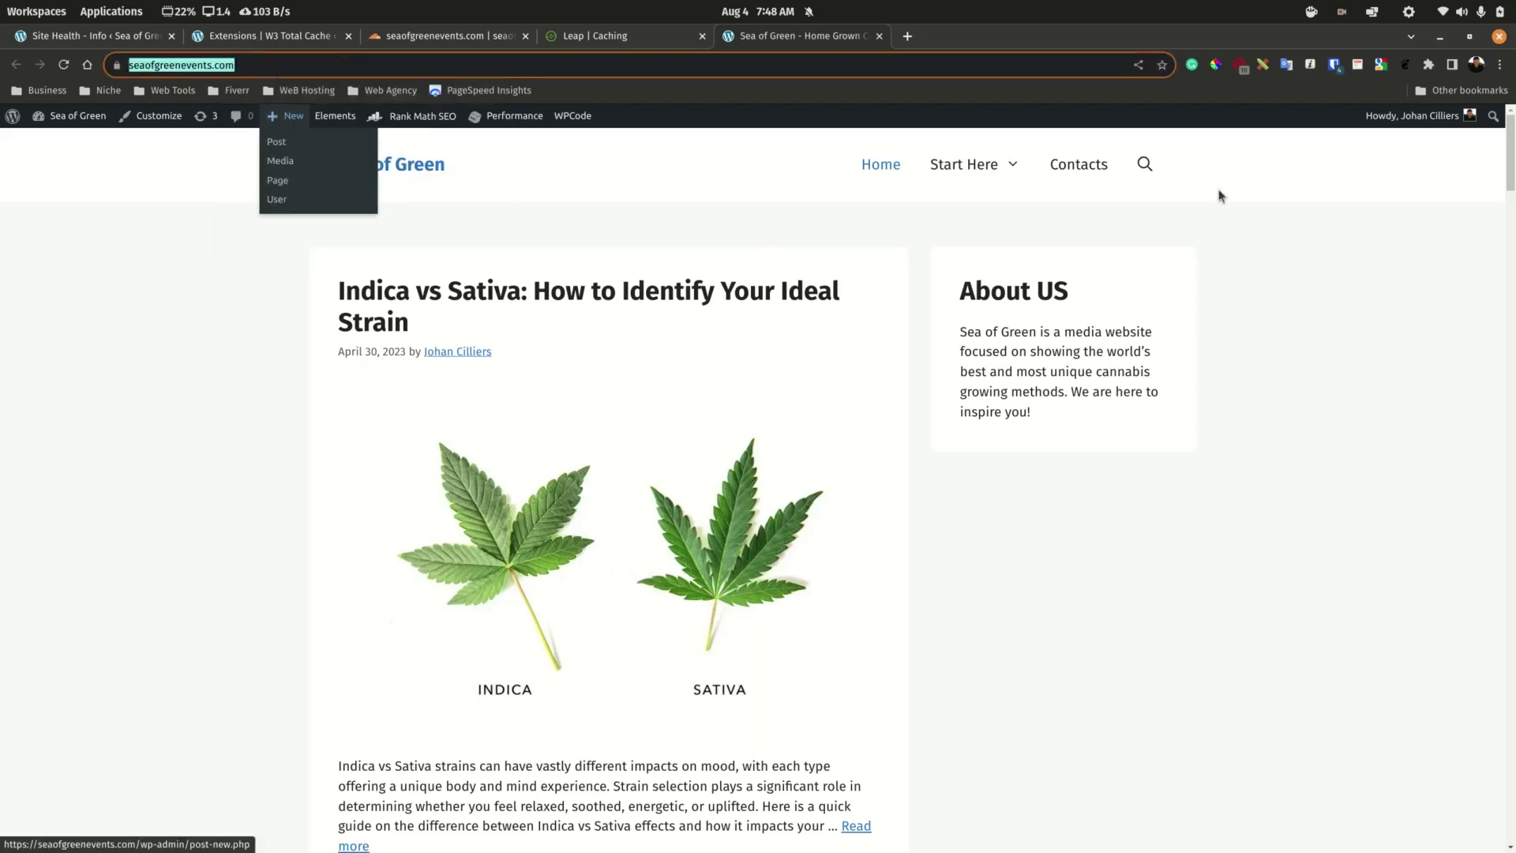
pyautogui.click(1500, 64)
pyautogui.click(1432, 123)
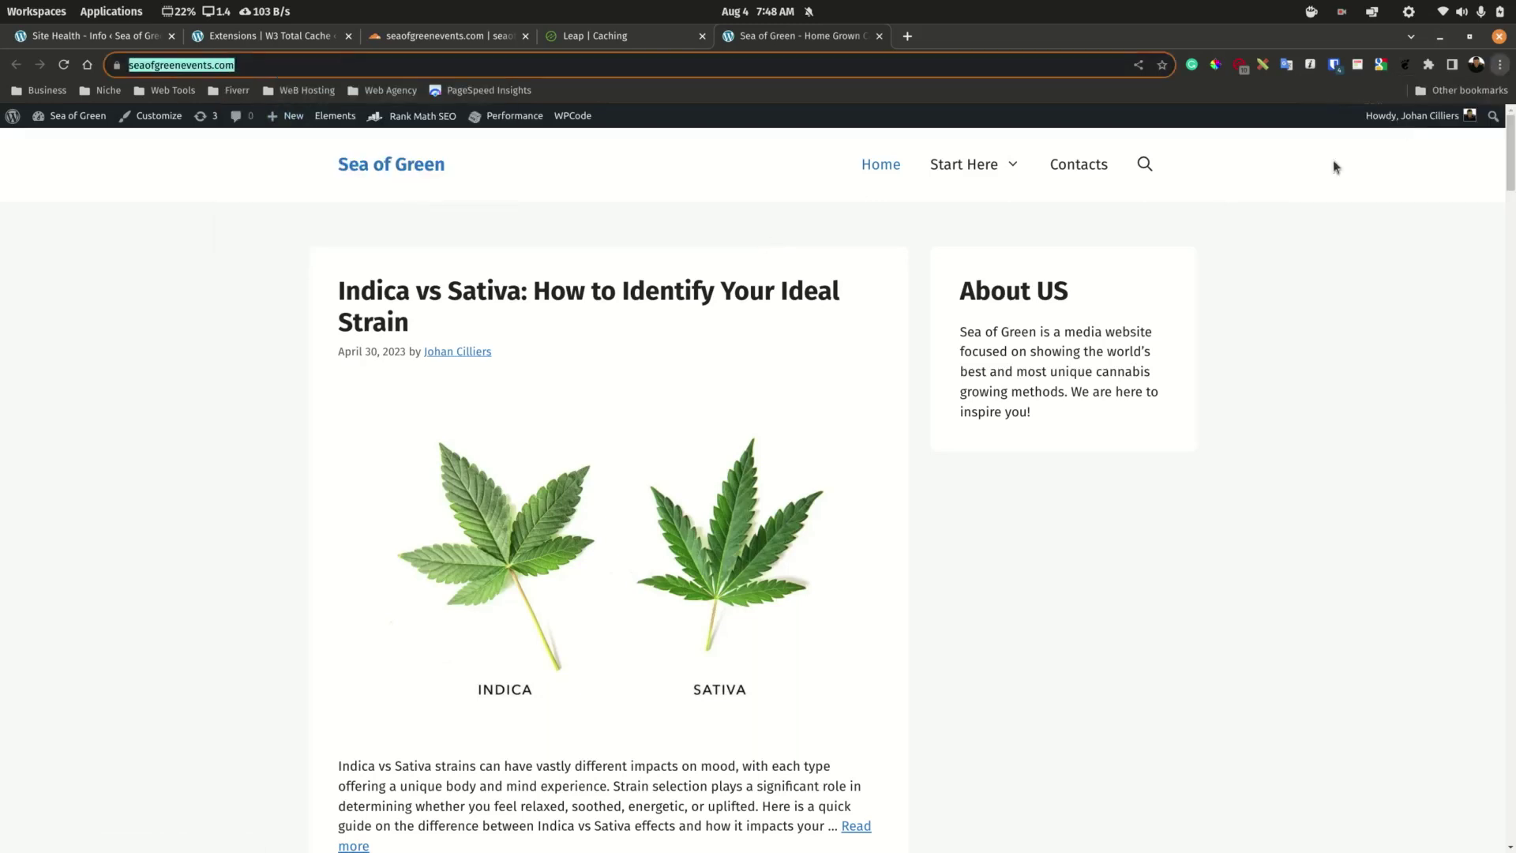
pyautogui.hotkey('ctrl', 'v')
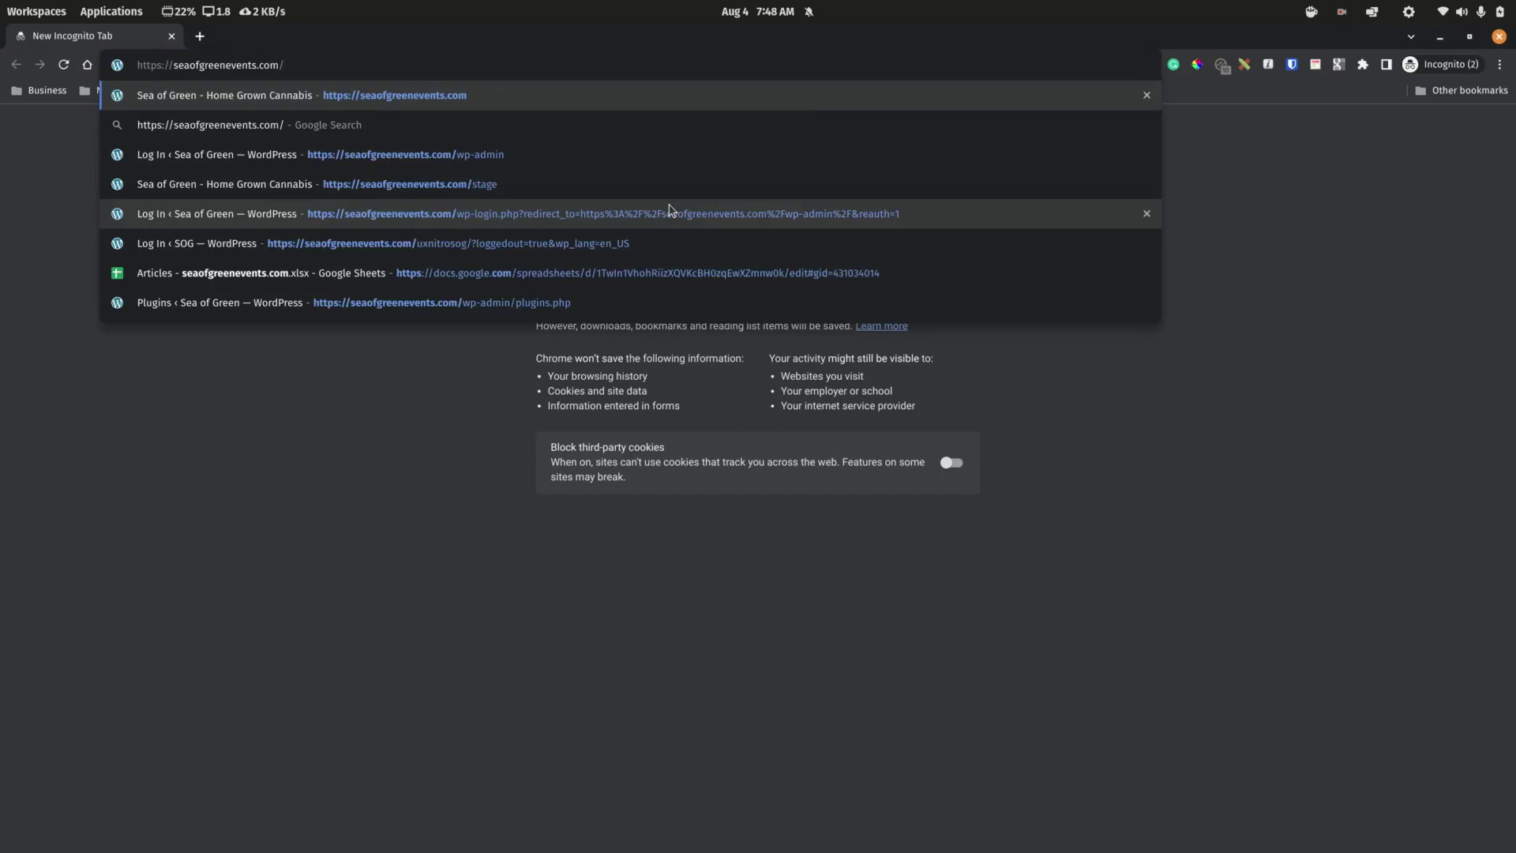
pyautogui.write('wp')
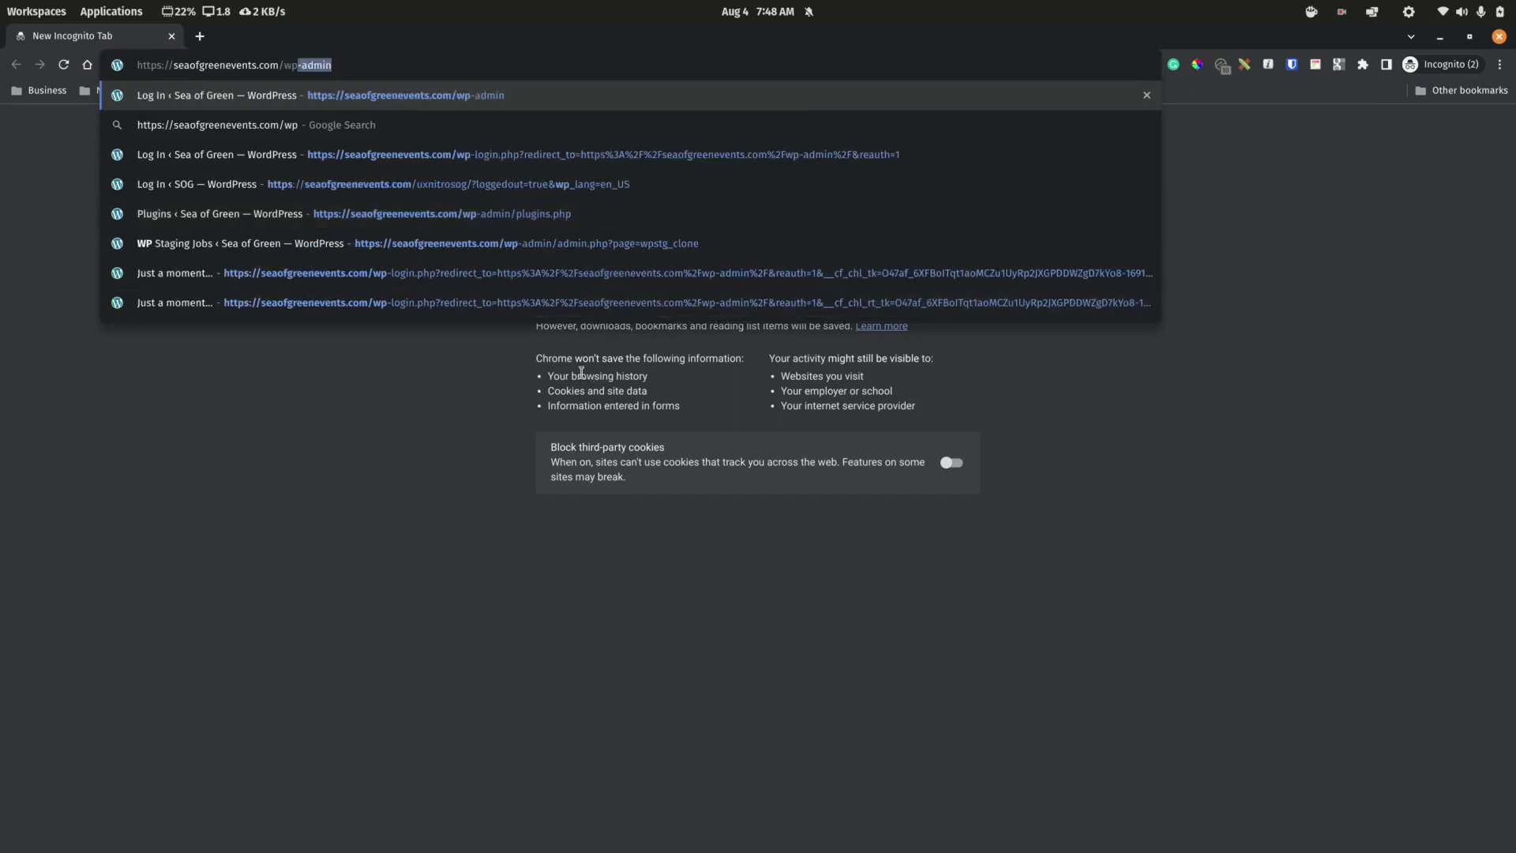
pyautogui.click(442, 92)
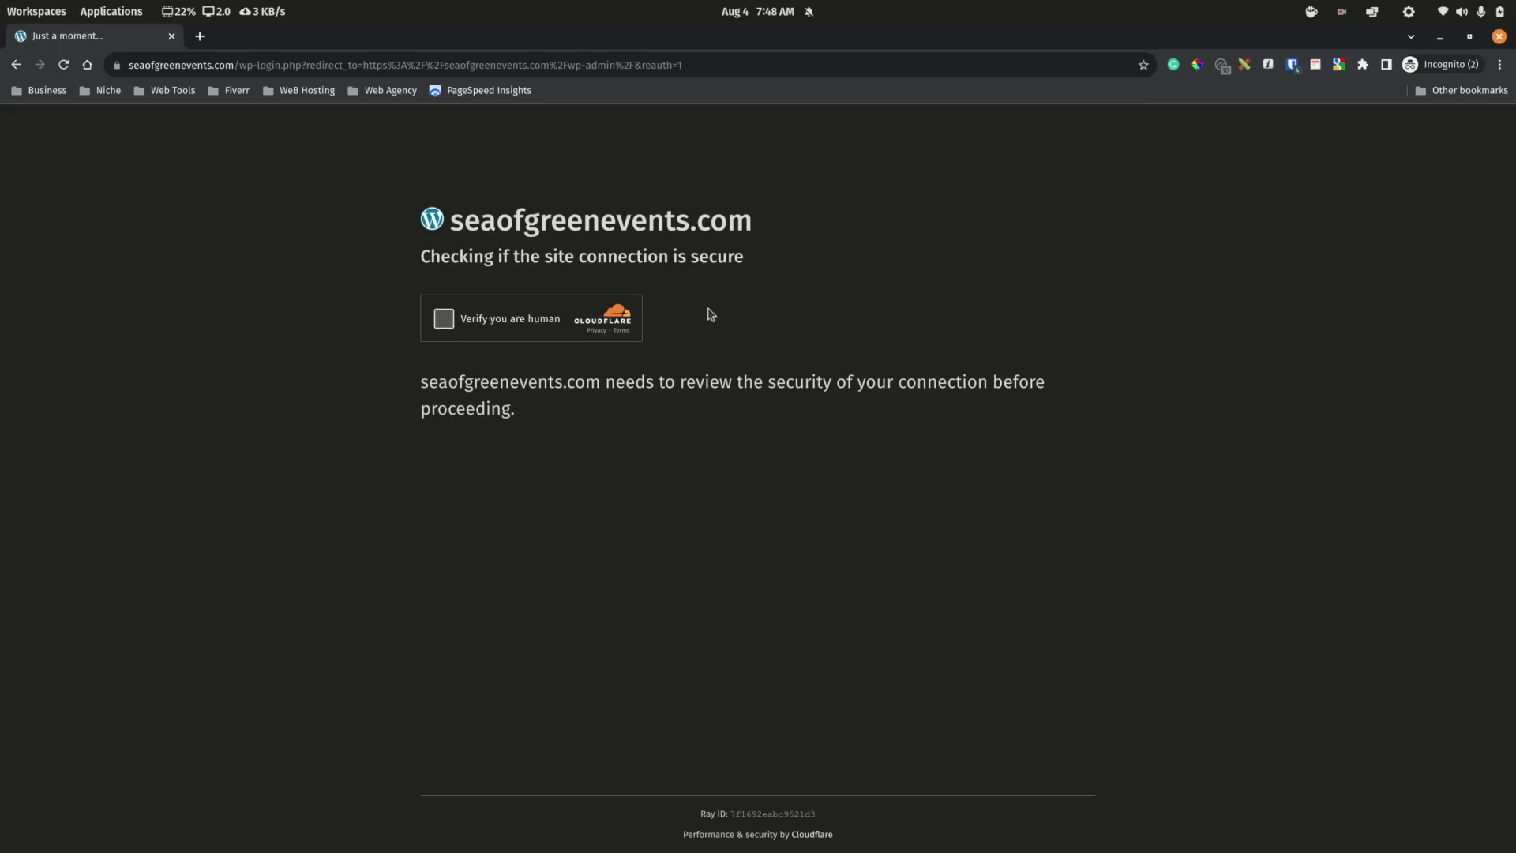
pyautogui.moveTo(410, 258); pyautogui.dragTo(809, 257)
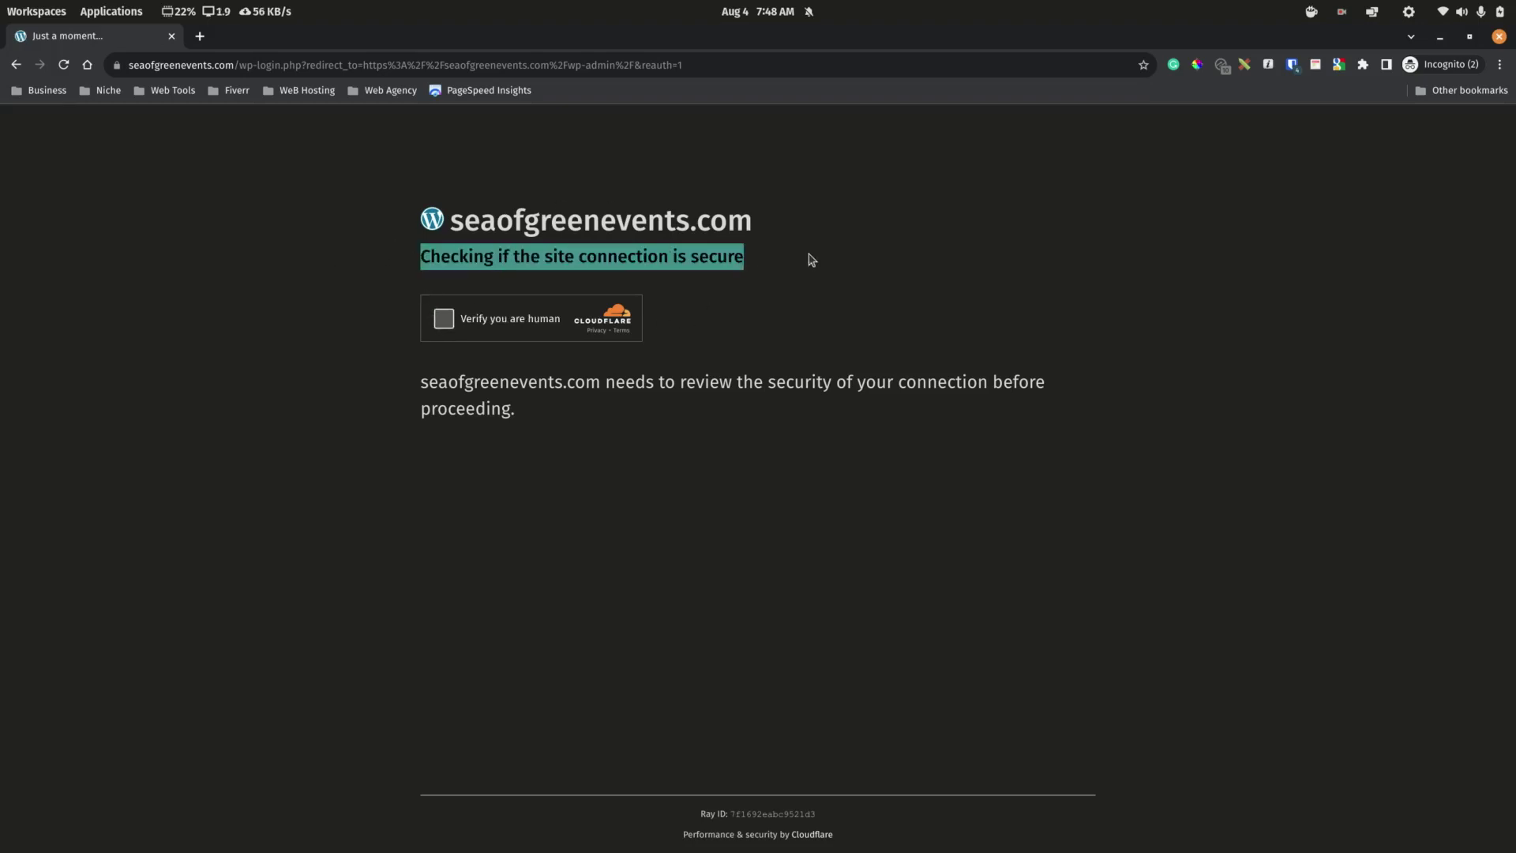
pyautogui.click(443, 324)
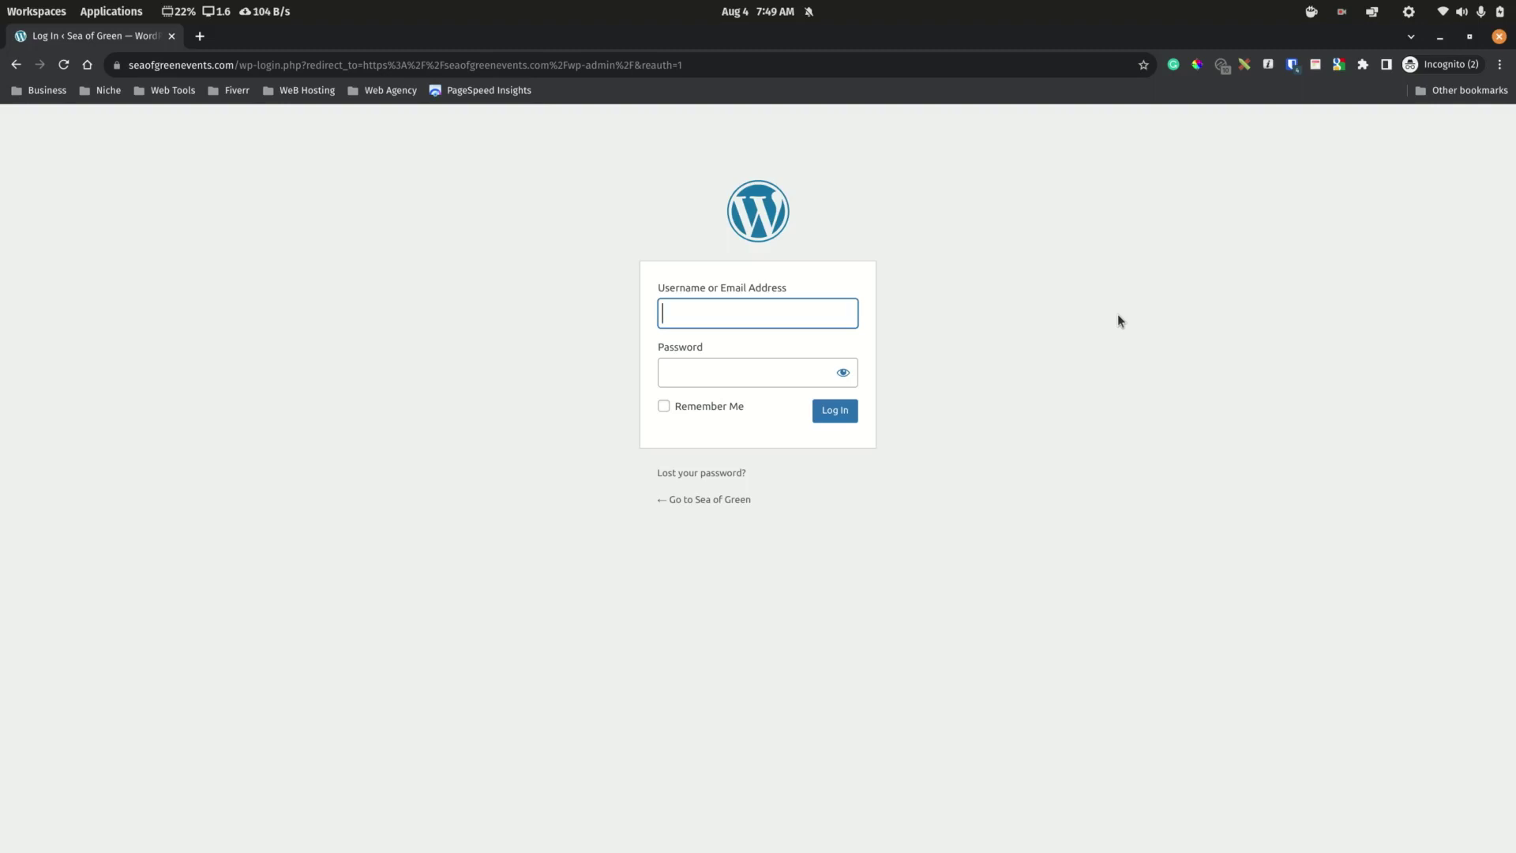
# Switch to the Cloudflare dashboard and examine the site's Security Events, including a managed challenge's details and the activity log's length.
pyautogui.hotkey('alt', 'Tab')
pyautogui.click(73, 347)
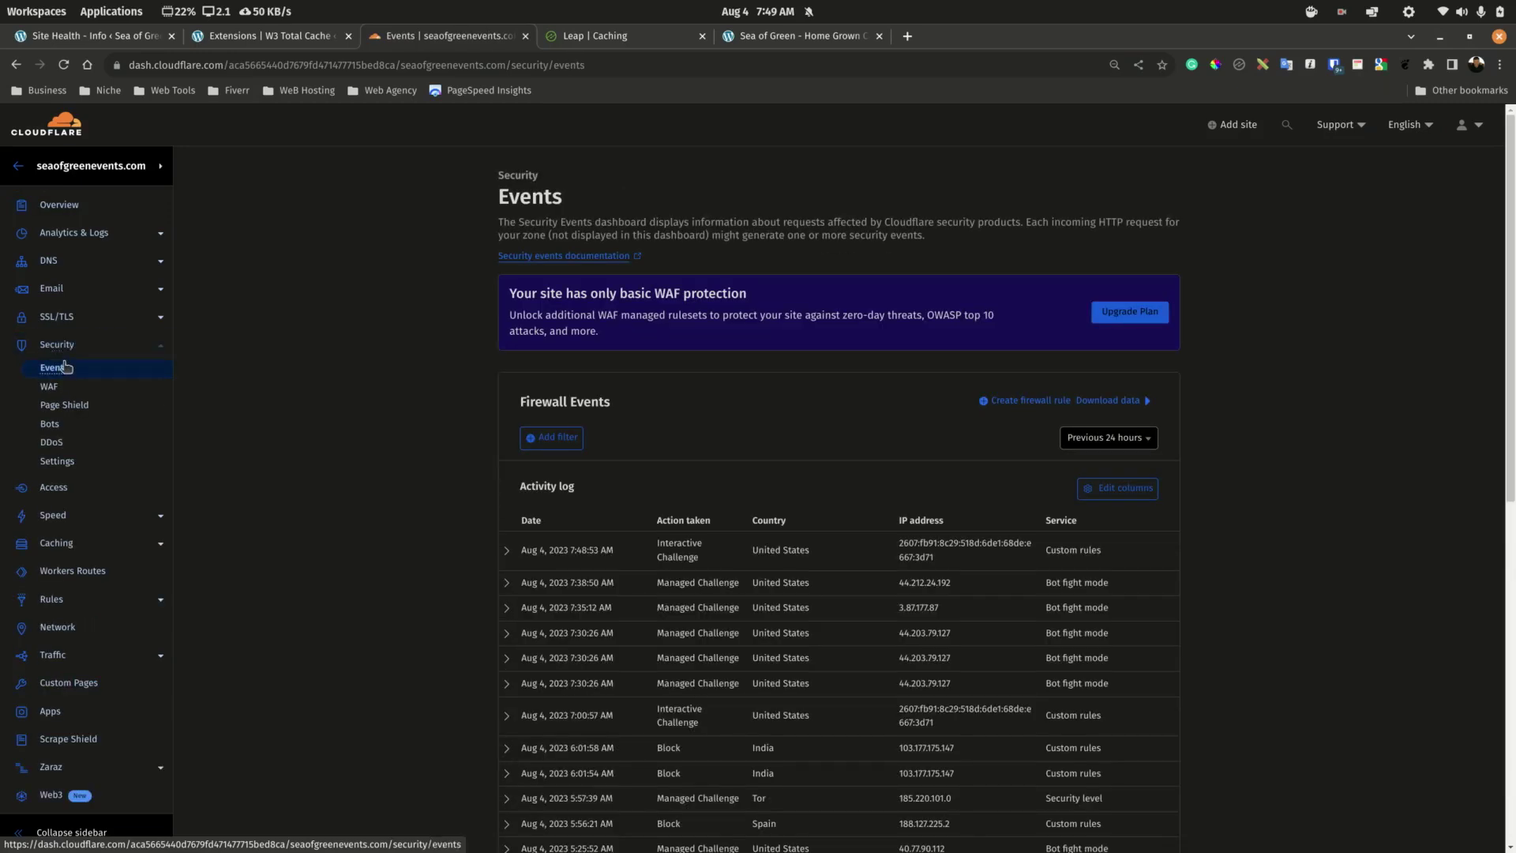
pyautogui.scroll(-2, 1145, 379)
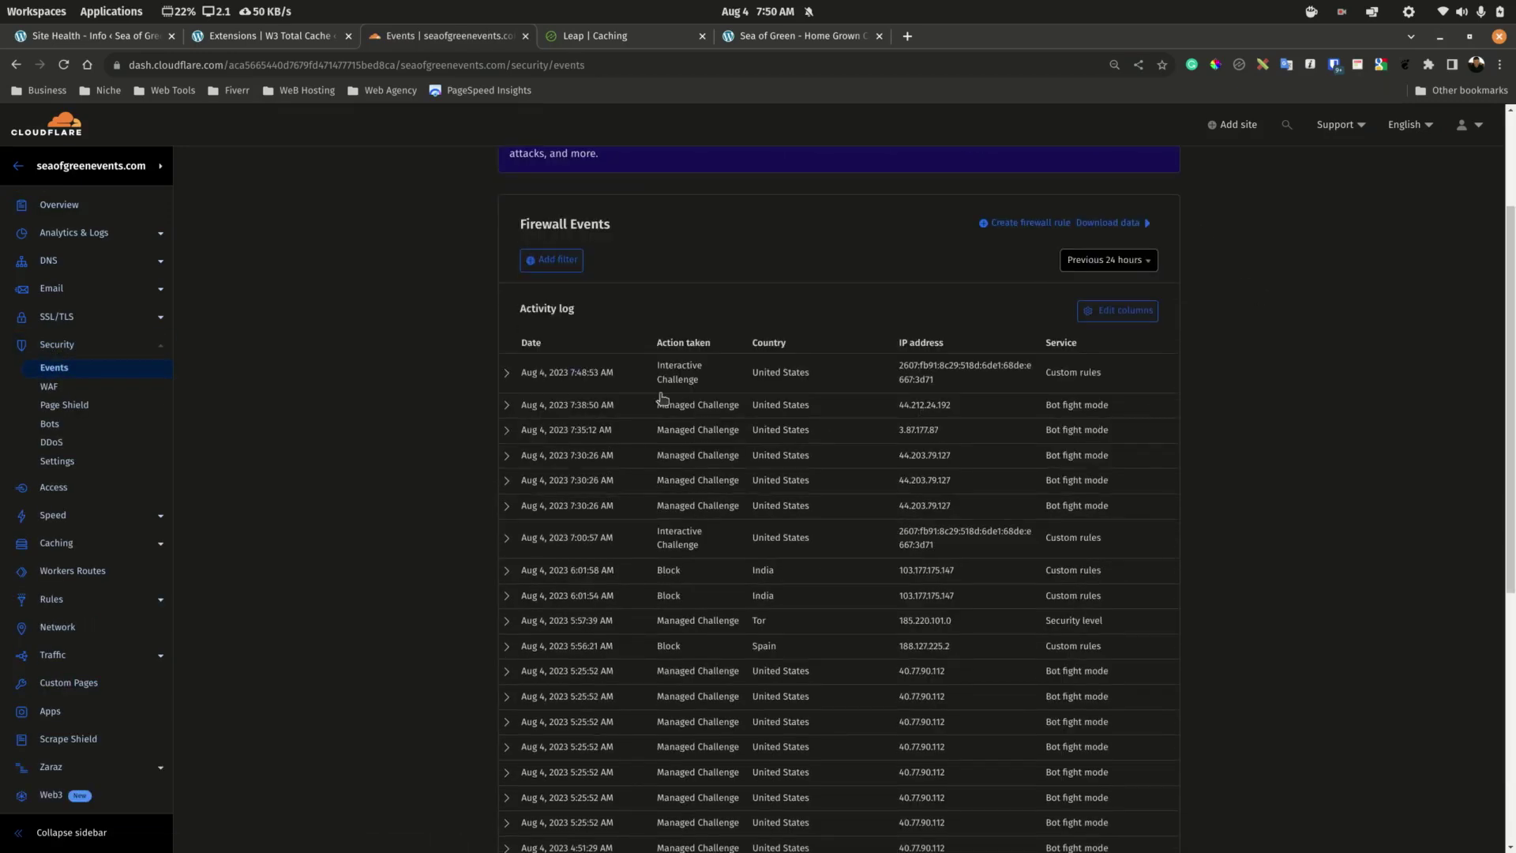
pyautogui.scroll(-1, 719, 442)
pyautogui.scroll(2, 724, 449)
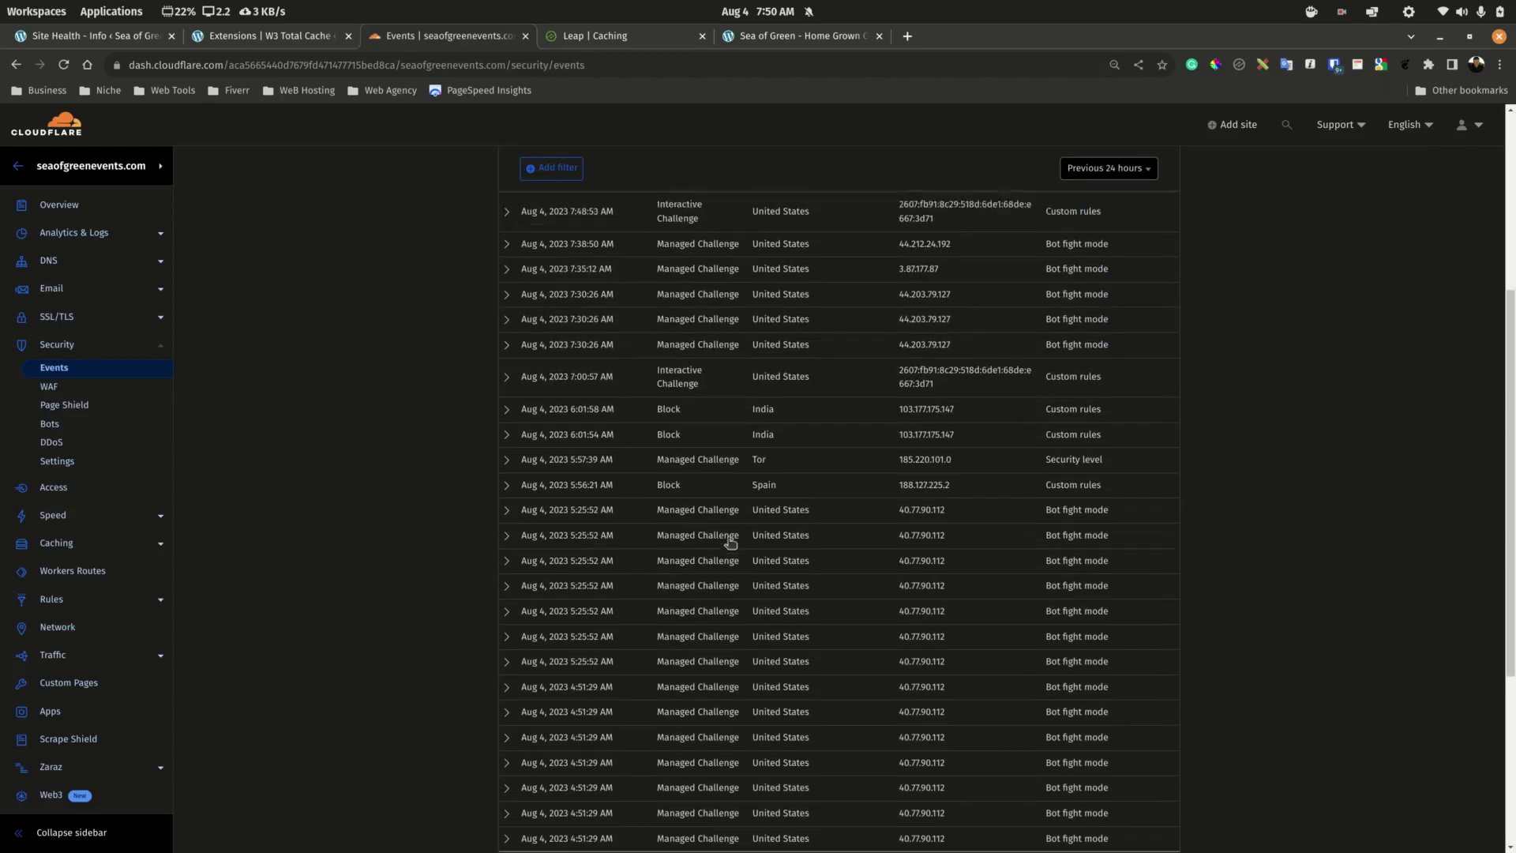
pyautogui.moveTo(646, 407); pyautogui.dragTo(740, 411)
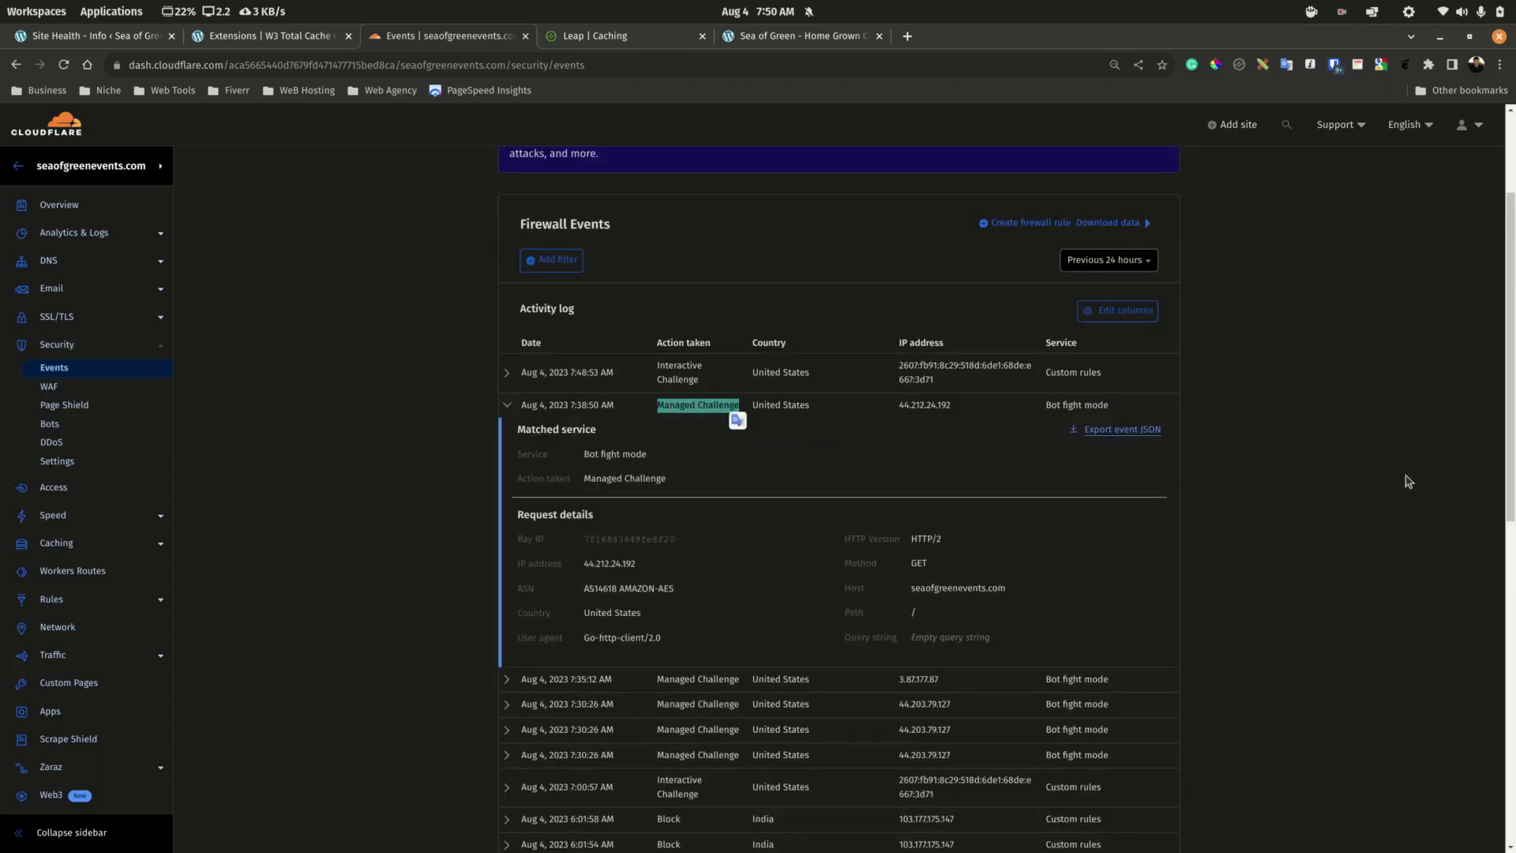
pyautogui.click(1356, 471)
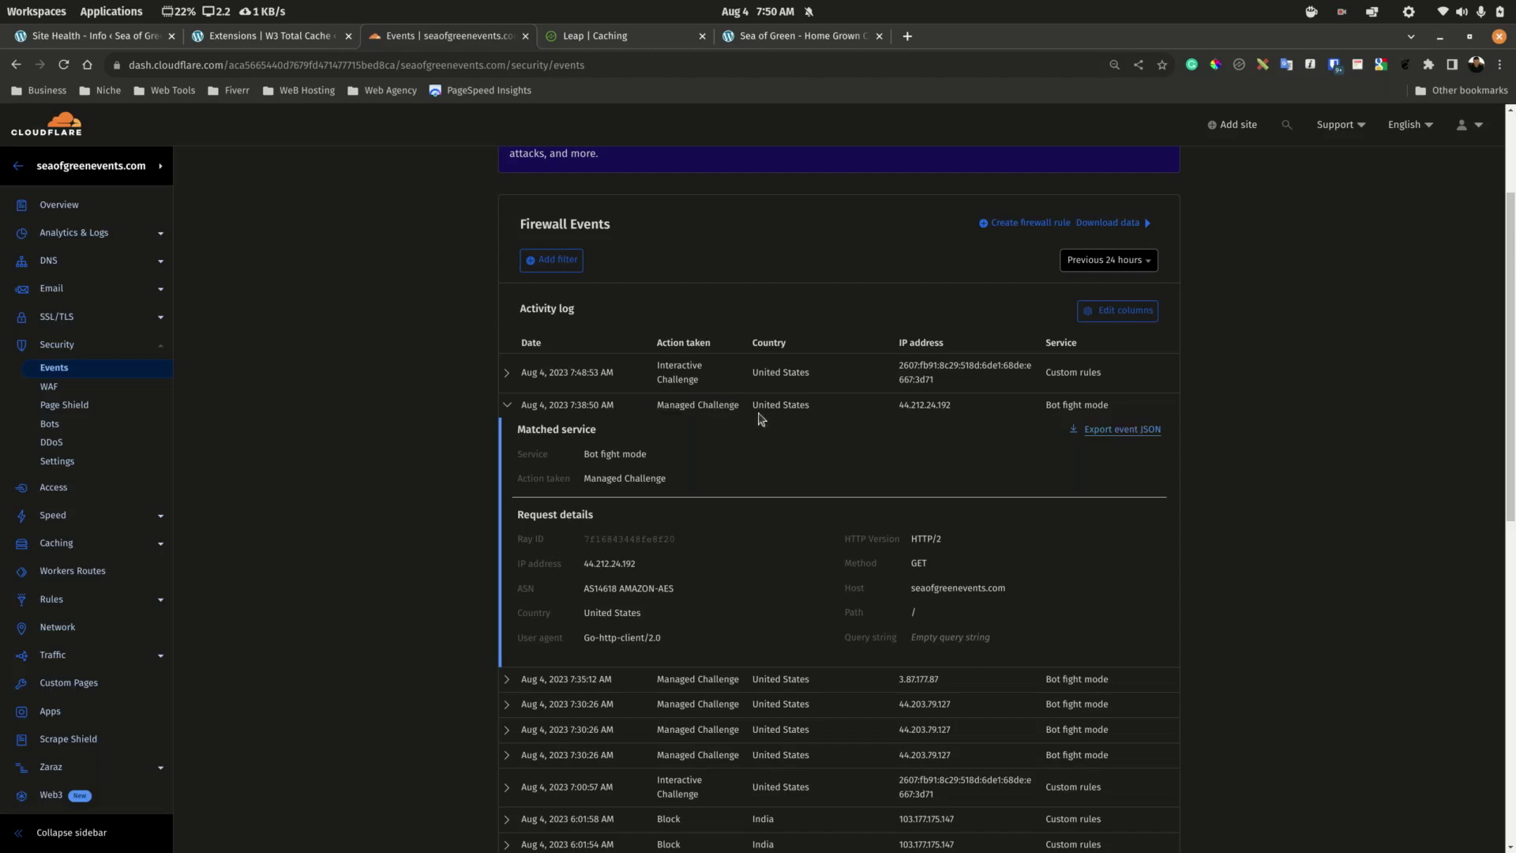
pyautogui.scroll(-9, 620, 554)
pyautogui.moveTo(620, 554); pyautogui.dragTo(697, 569)
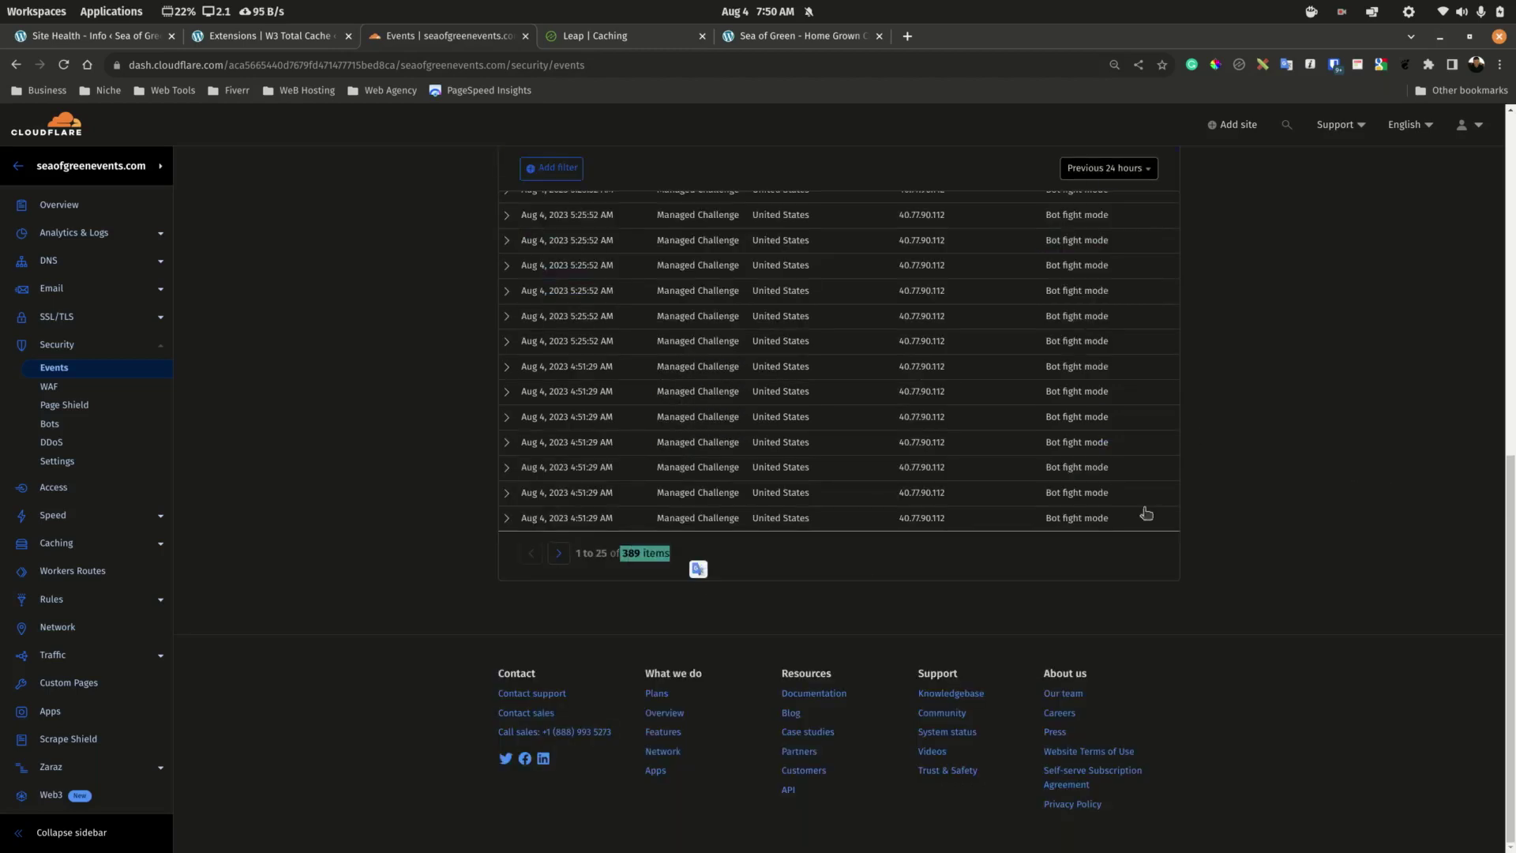
pyautogui.scroll(5, 1145, 515)
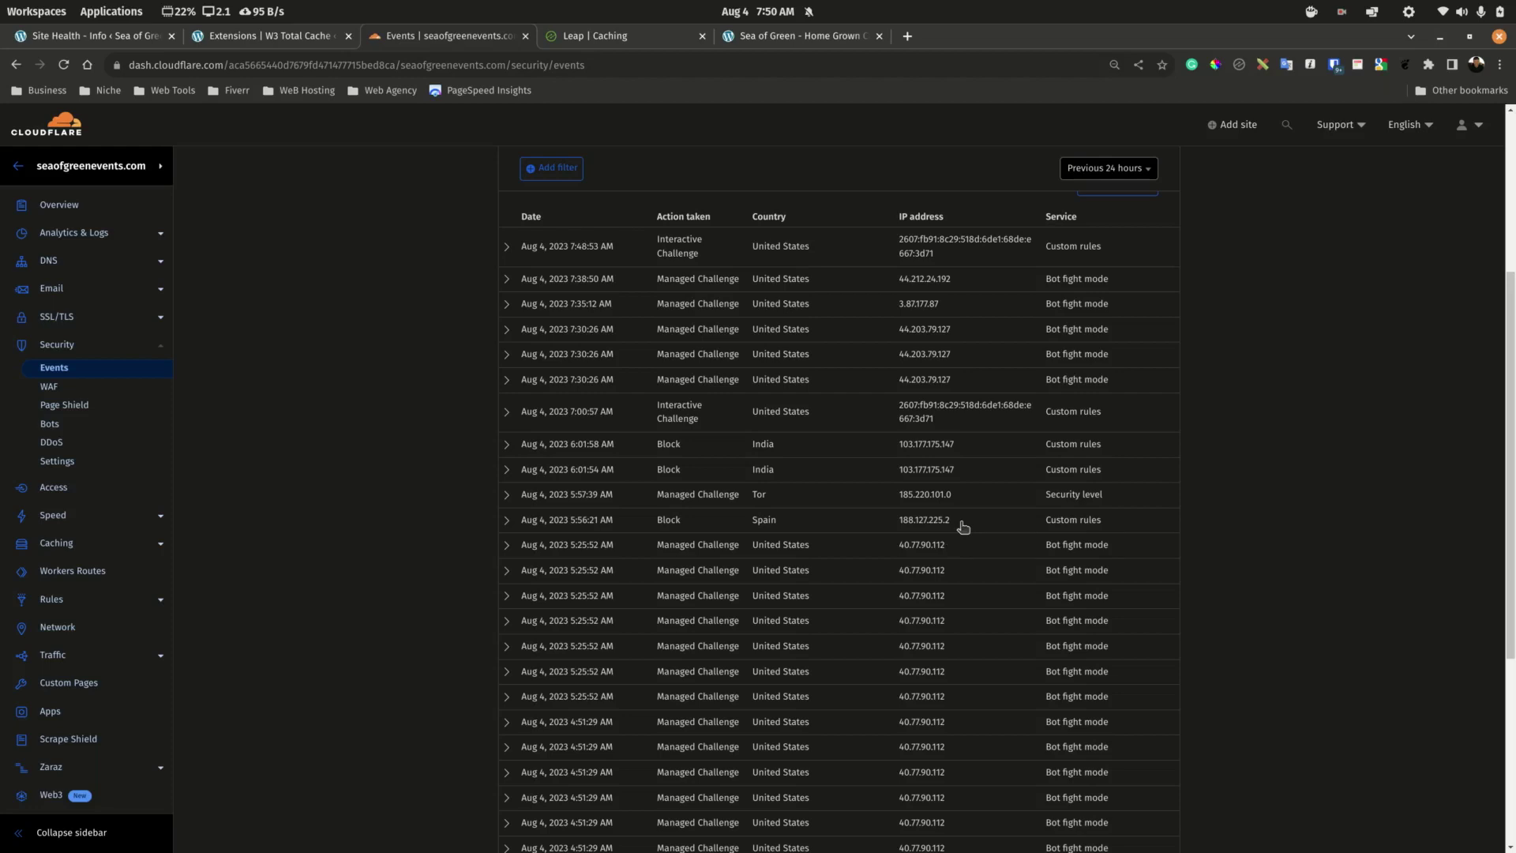
# Open the WAF custom rule Login Challenge for editing to review its matching condition.
pyautogui.click(49, 387)
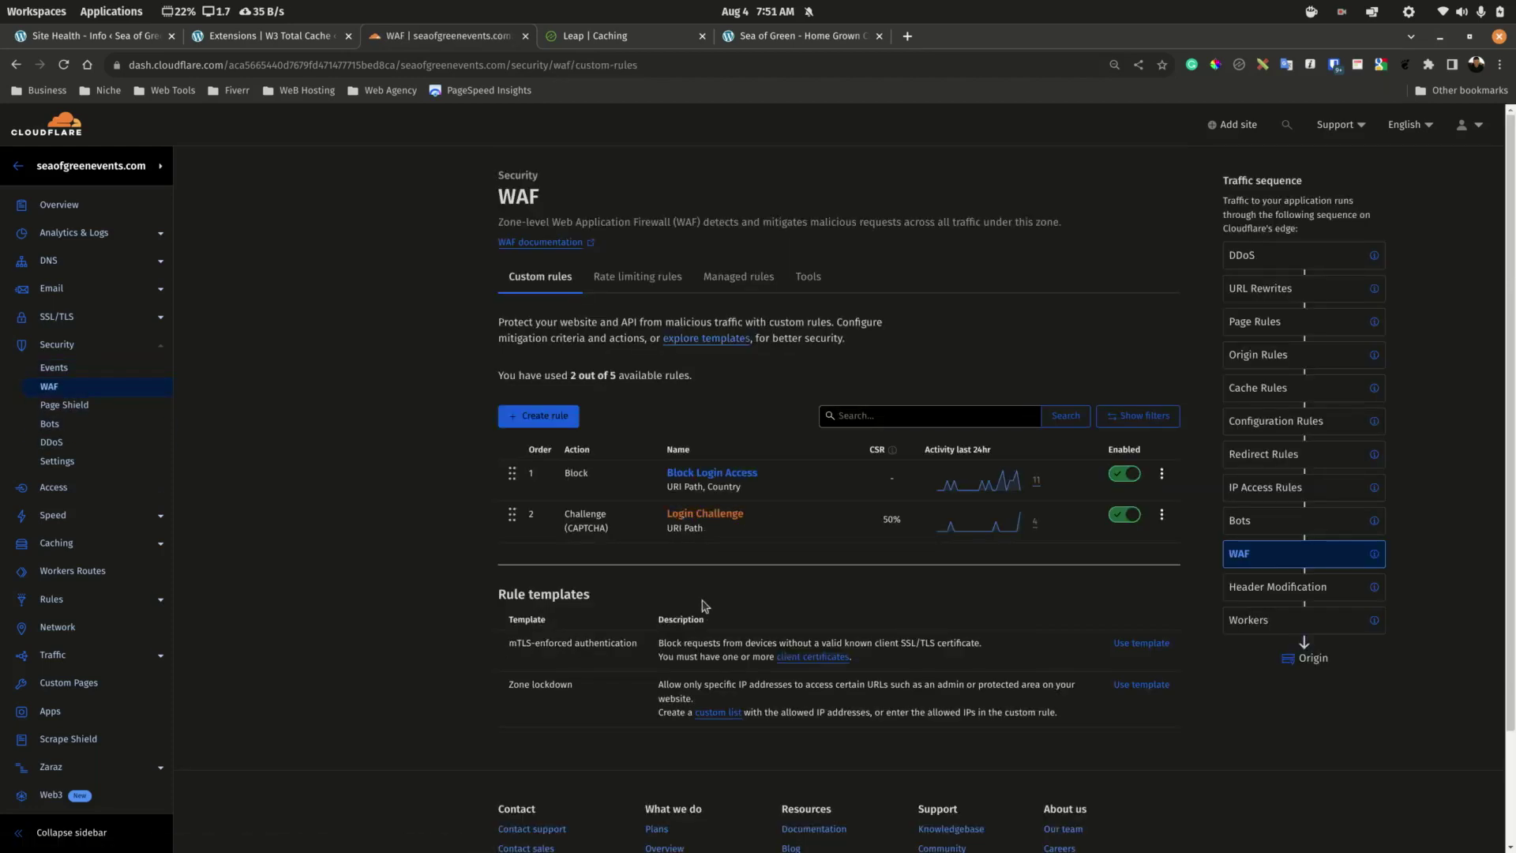
pyautogui.click(1164, 518)
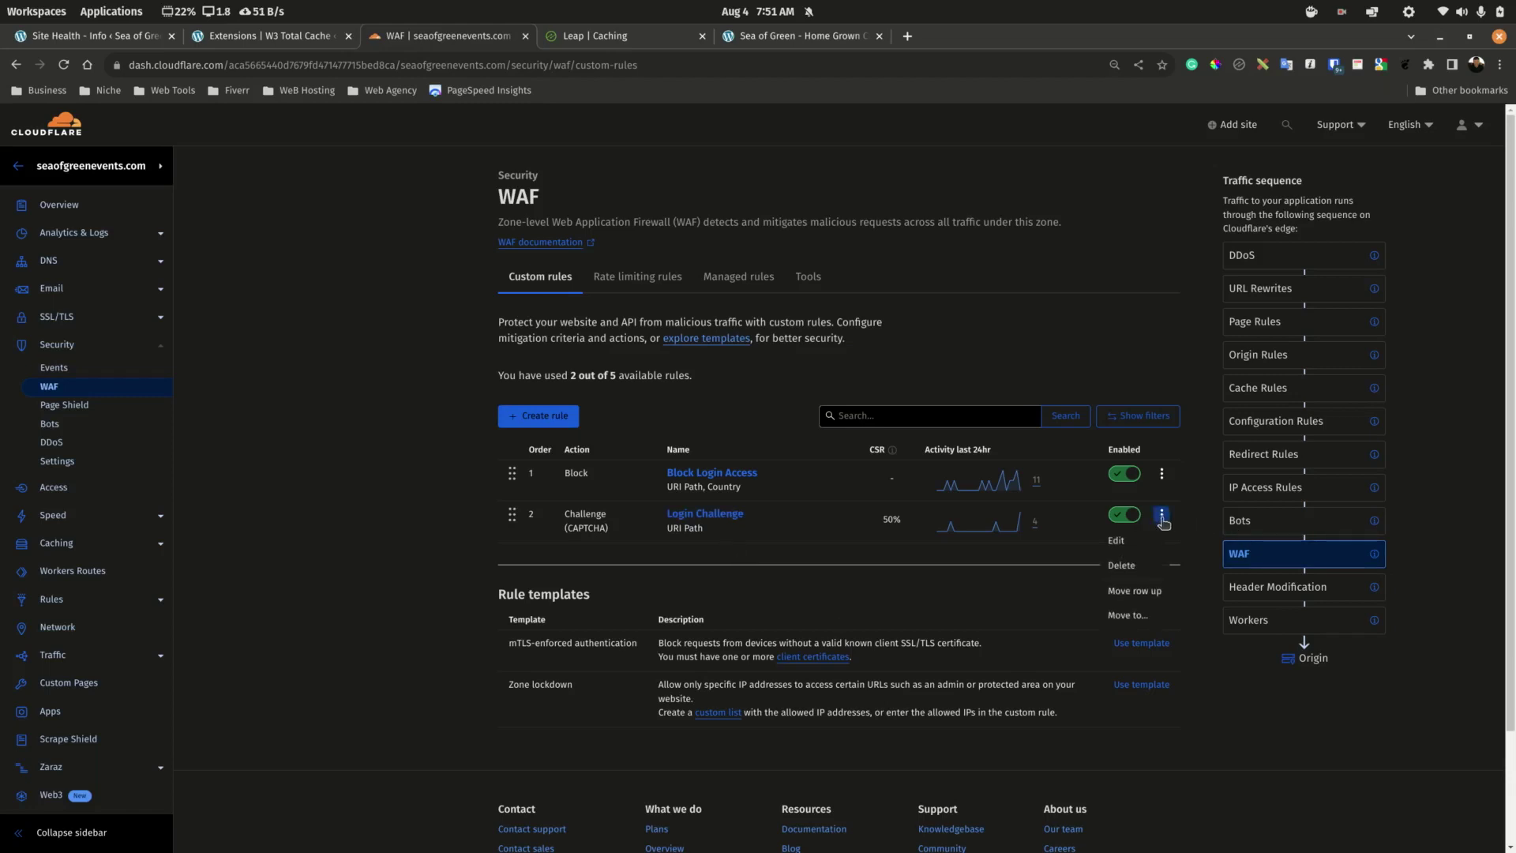
pyautogui.click(1103, 559)
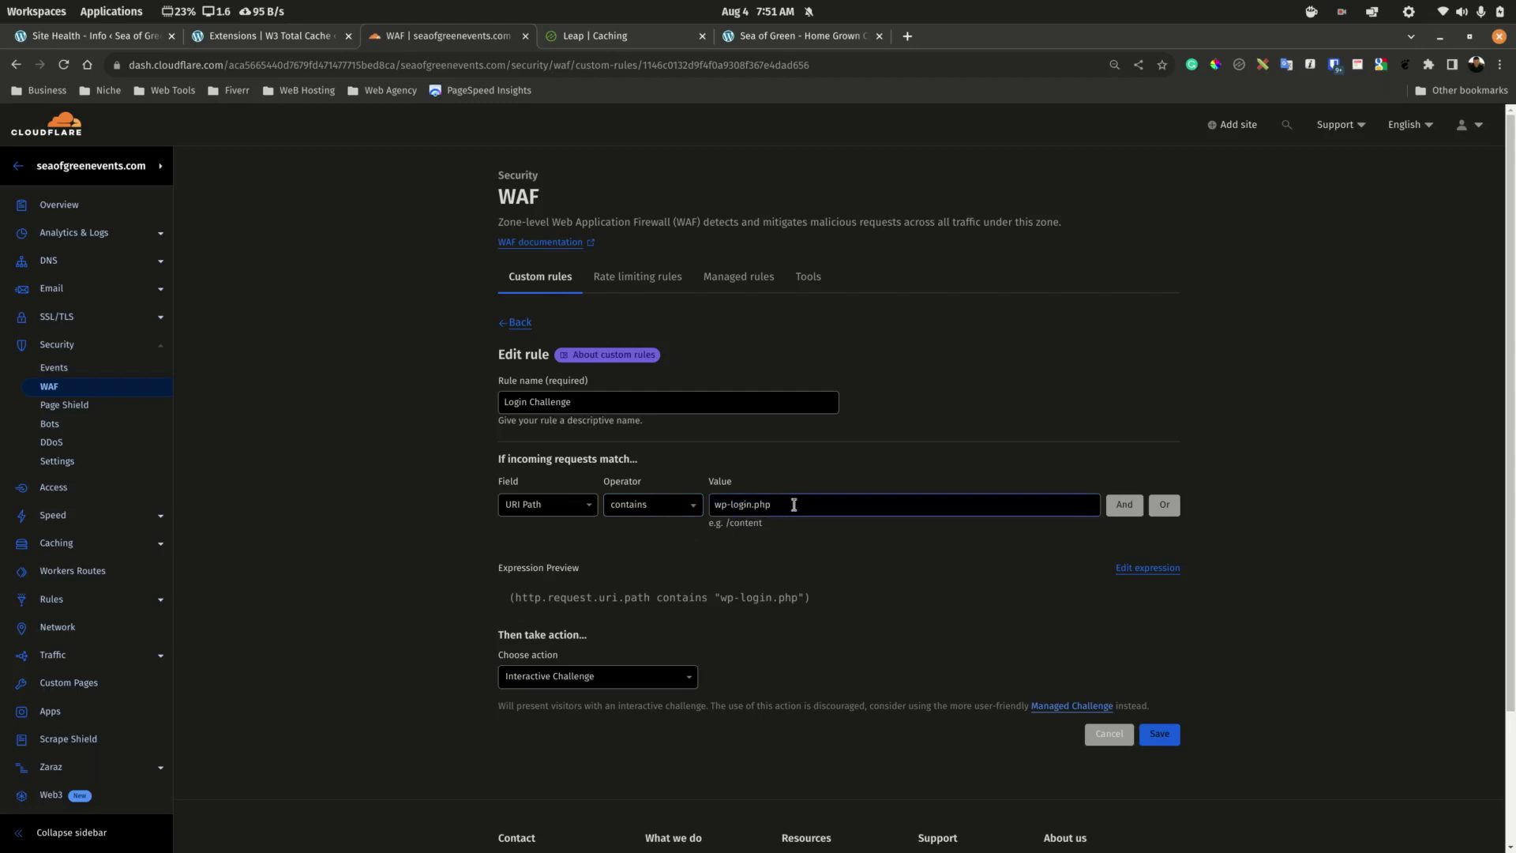
# Try login as the Login Challenge rule's URI Path value, look through the available actions, and return to the custom rules without saving.
pyautogui.moveTo(795, 504); pyautogui.dragTo(725, 502)
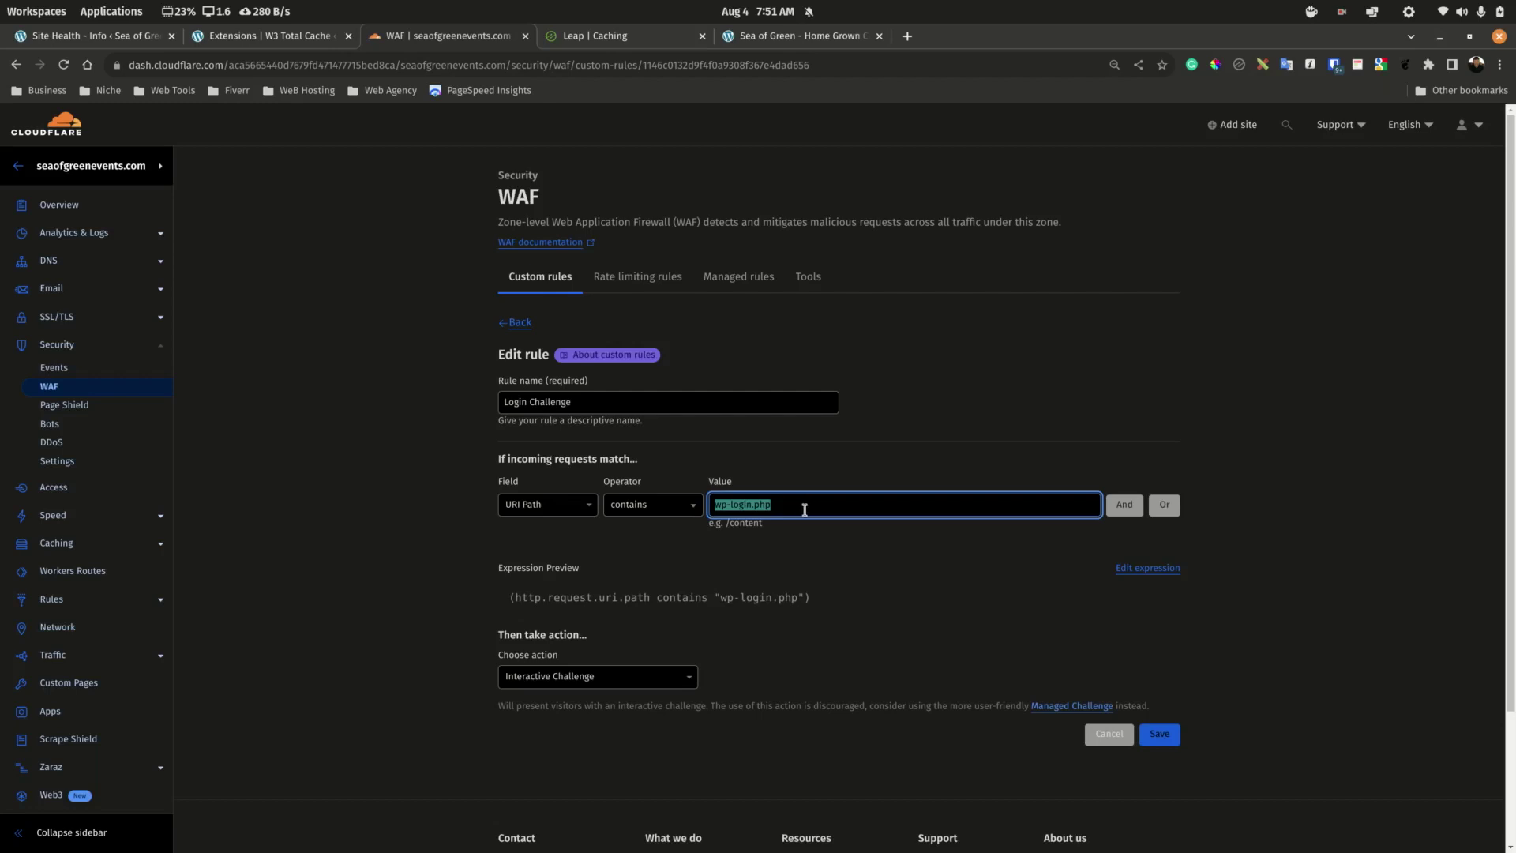
pyautogui.write('l')
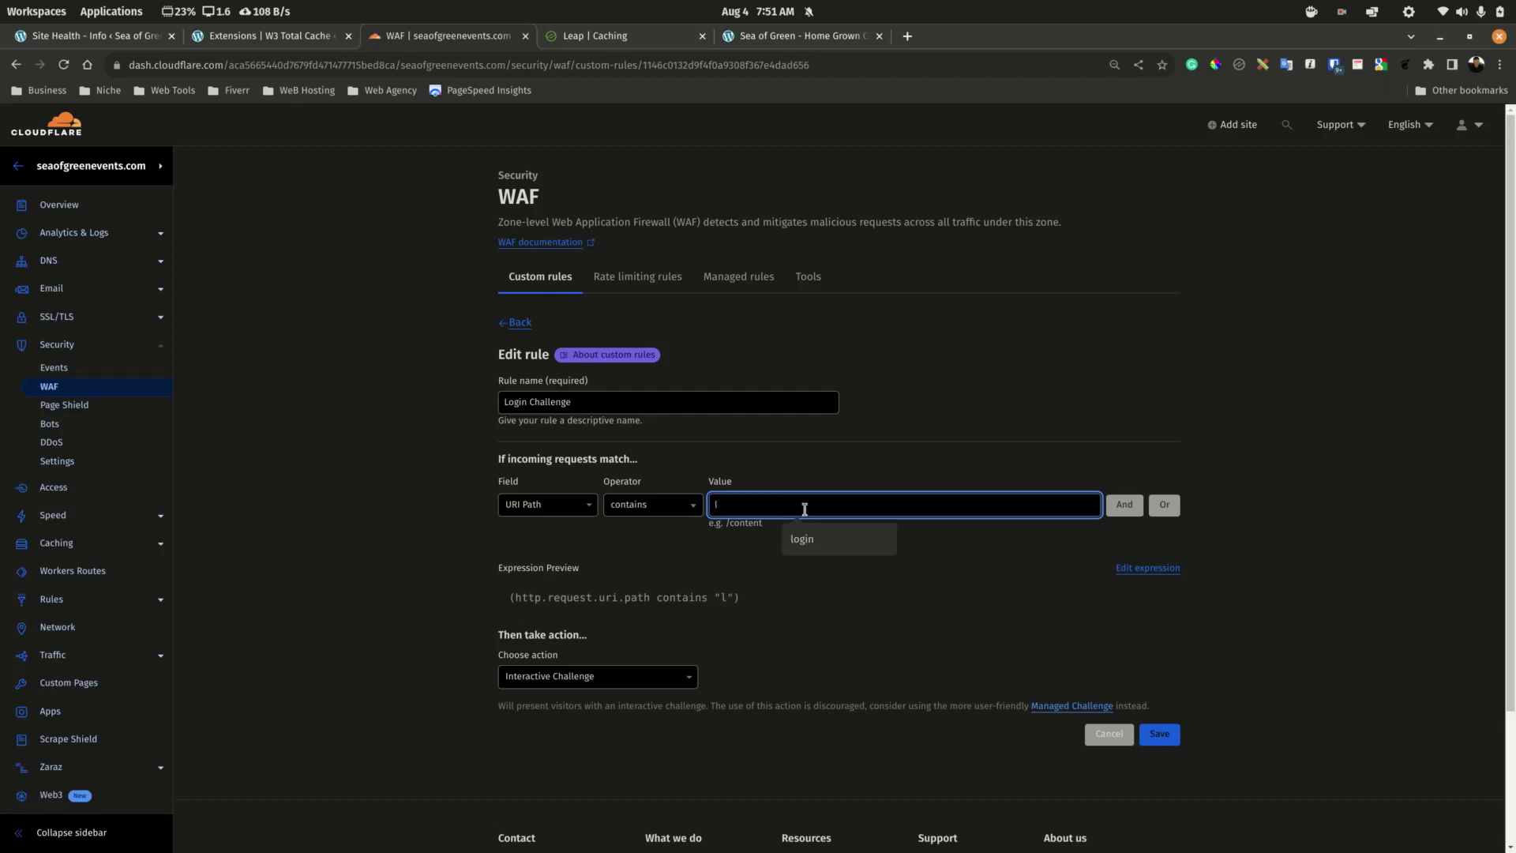
pyautogui.click(837, 553)
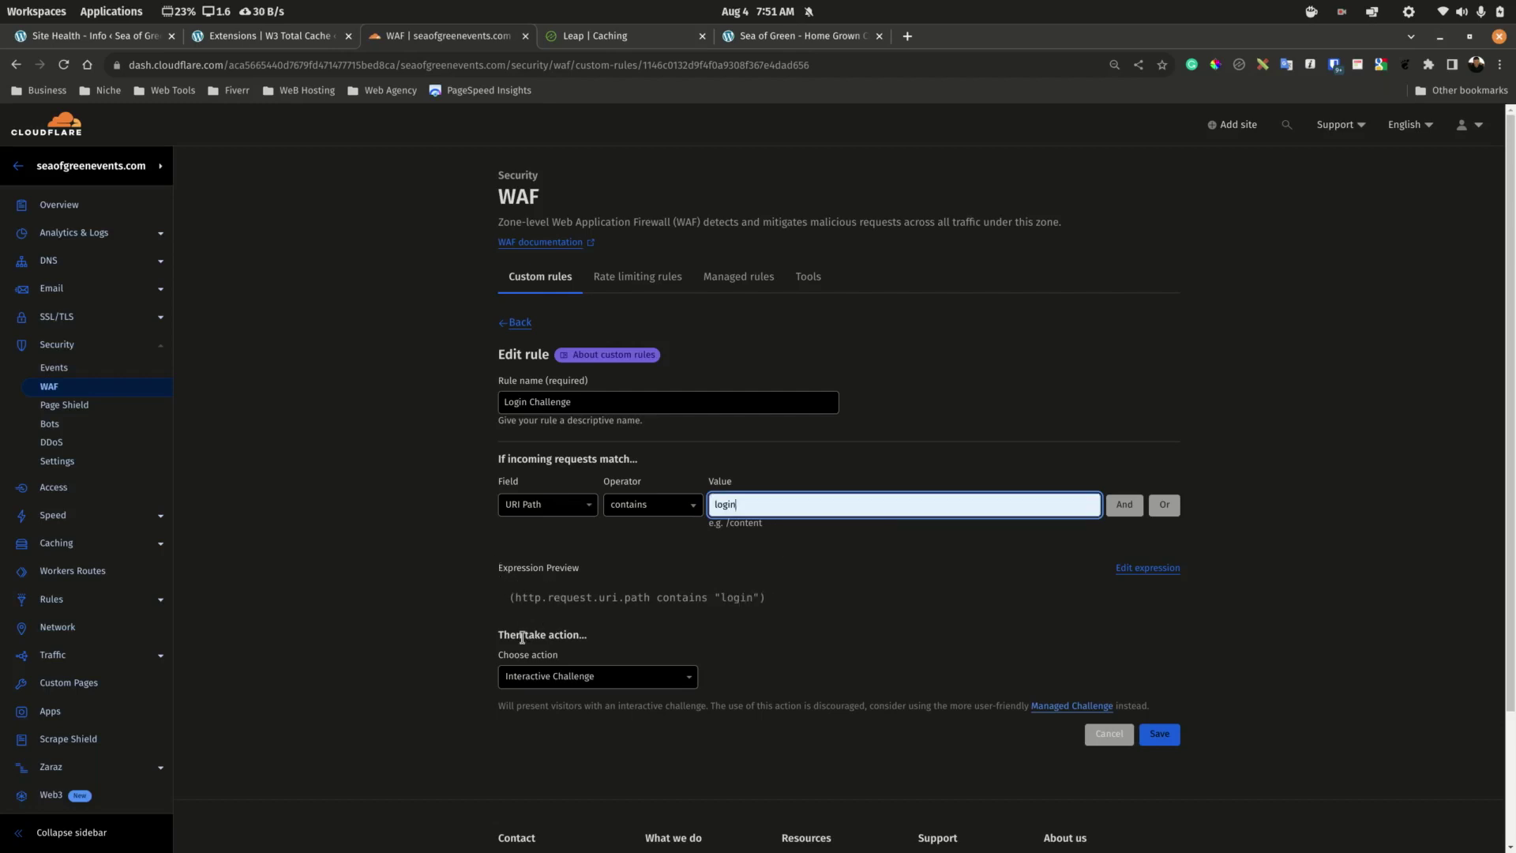
pyautogui.click(567, 680)
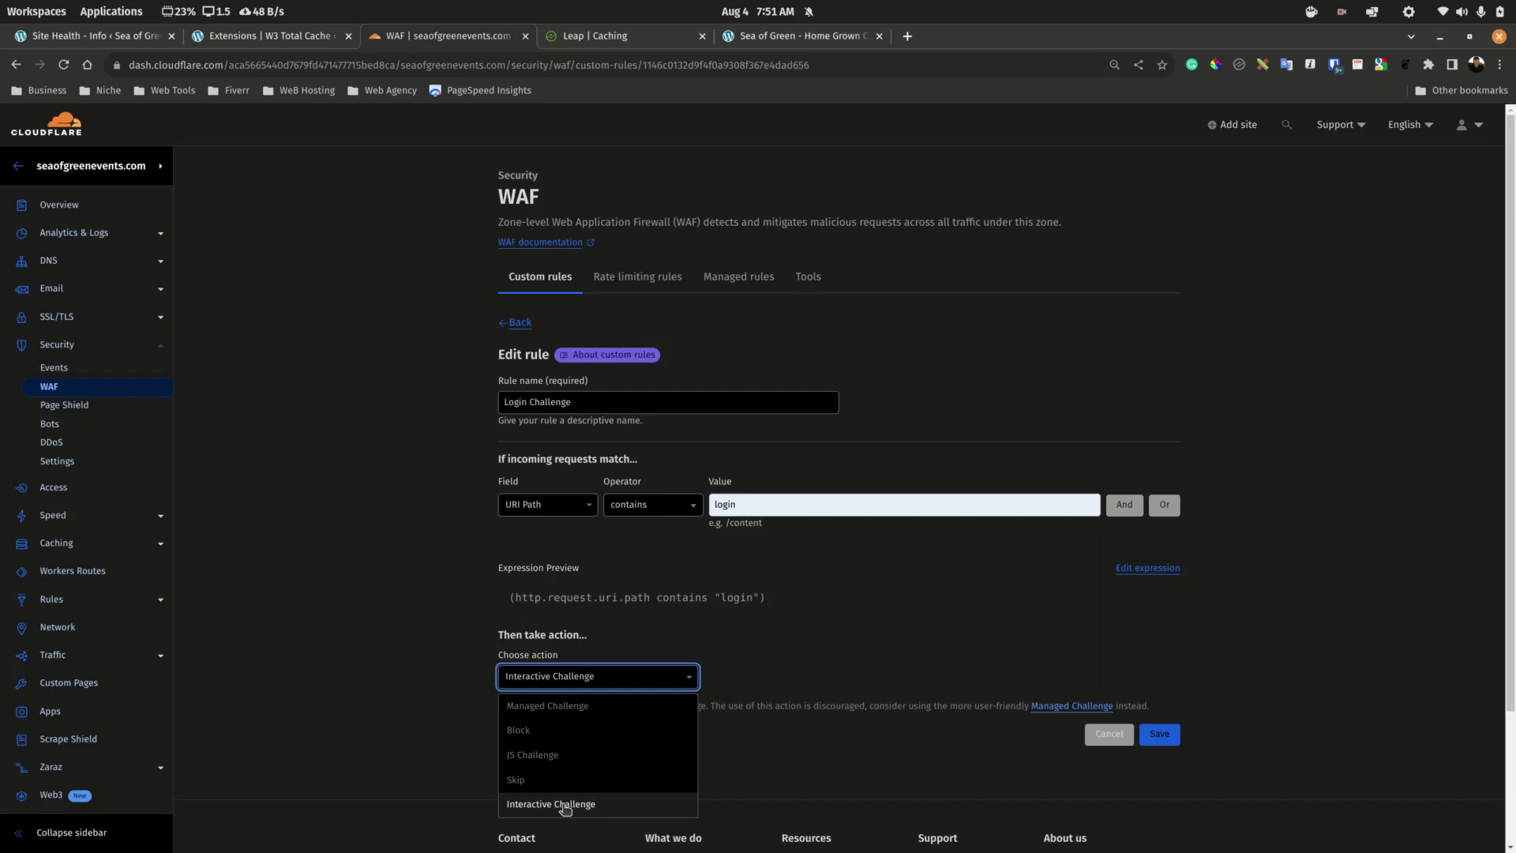
pyautogui.click(393, 570)
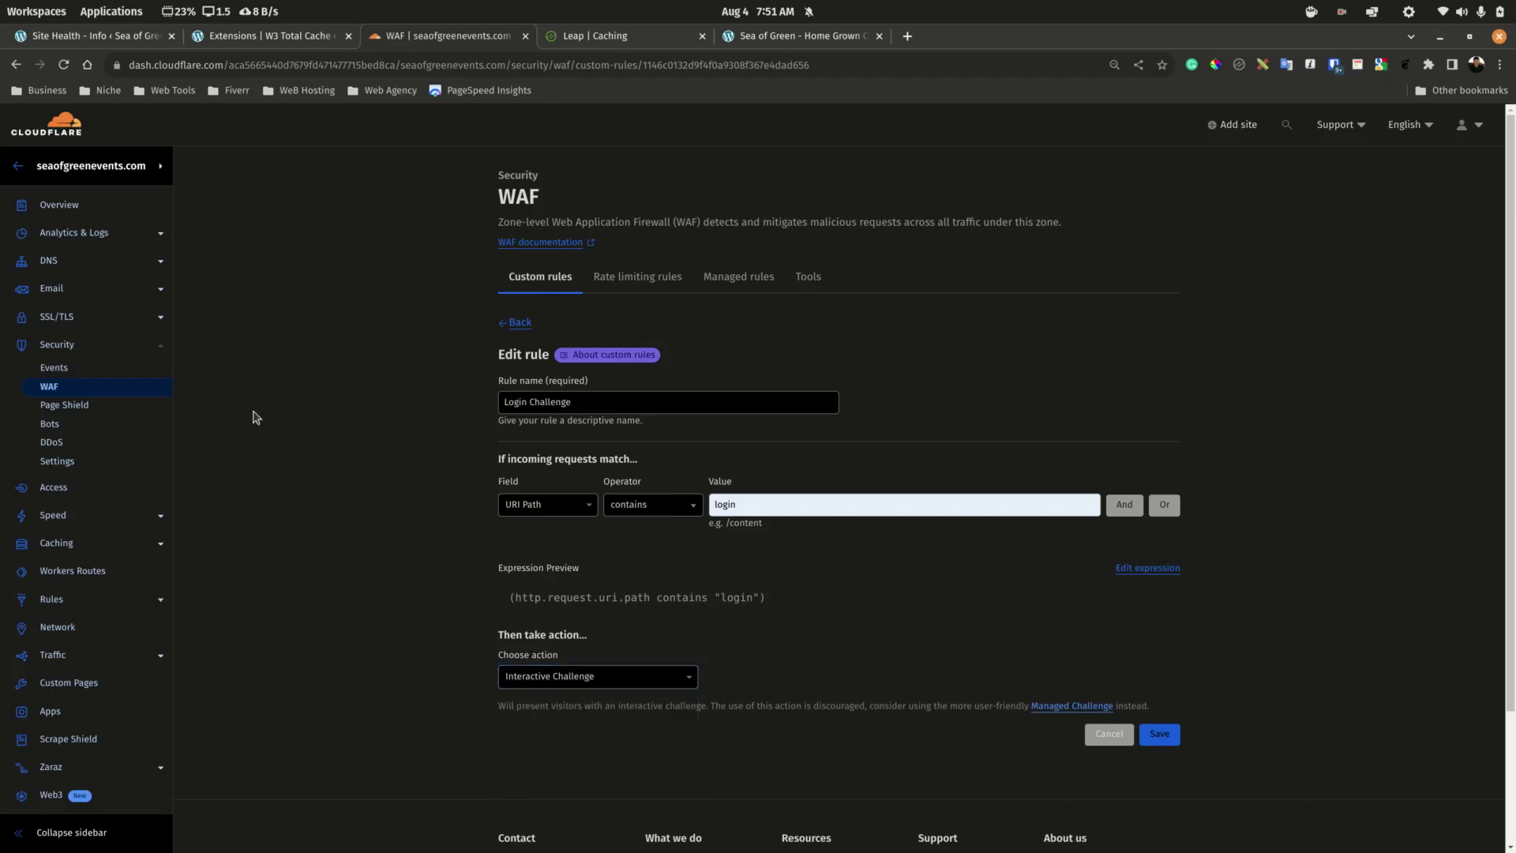
pyautogui.click(49, 389)
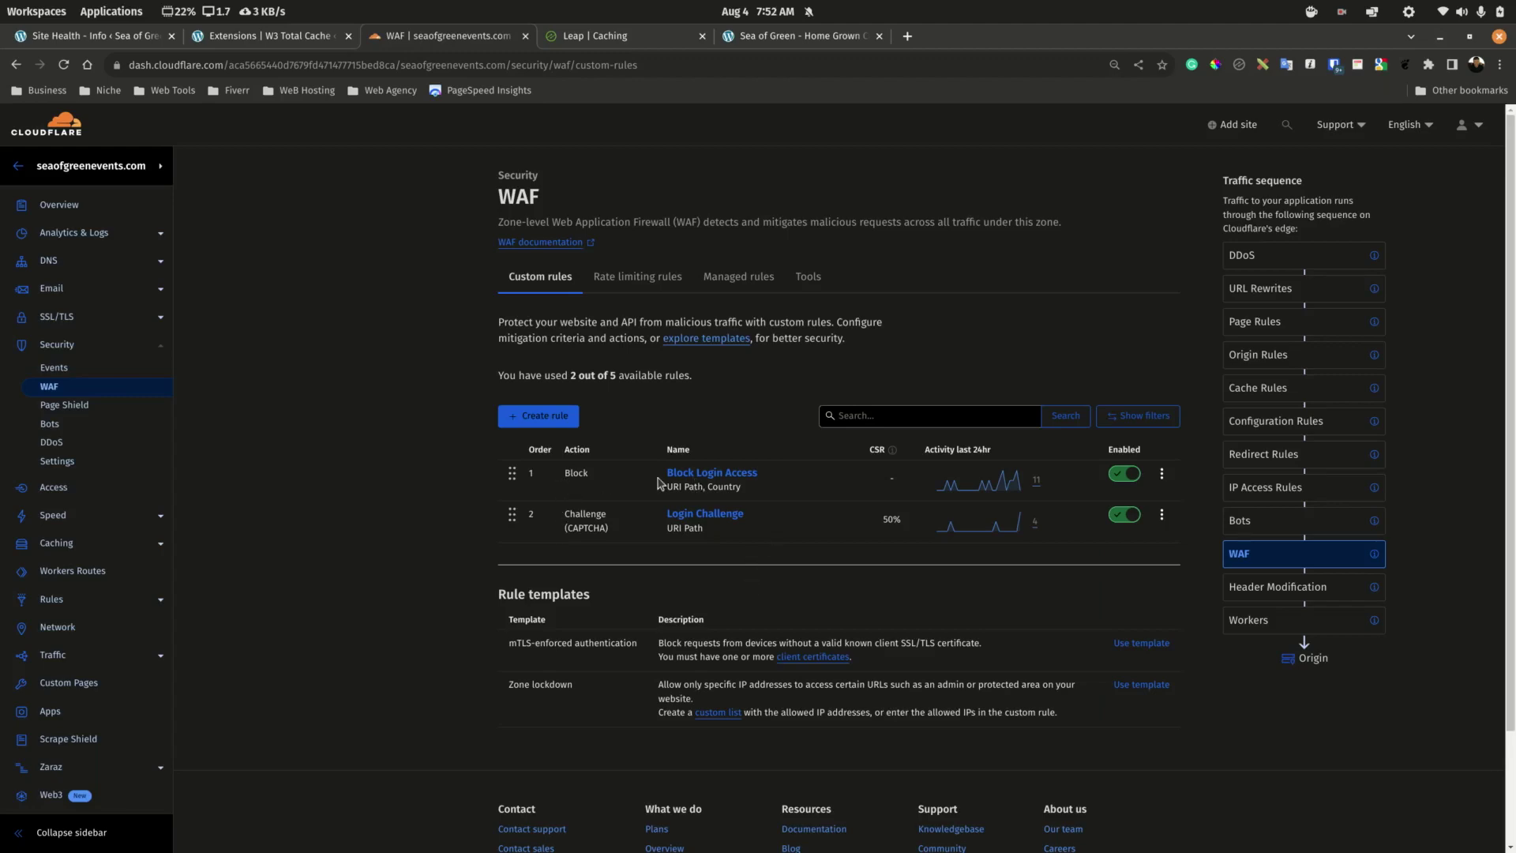
# Examine the site's Bot Fight Mode setting and the Image Optimization features, including Polish and Image Resizing.
pyautogui.click(55, 423)
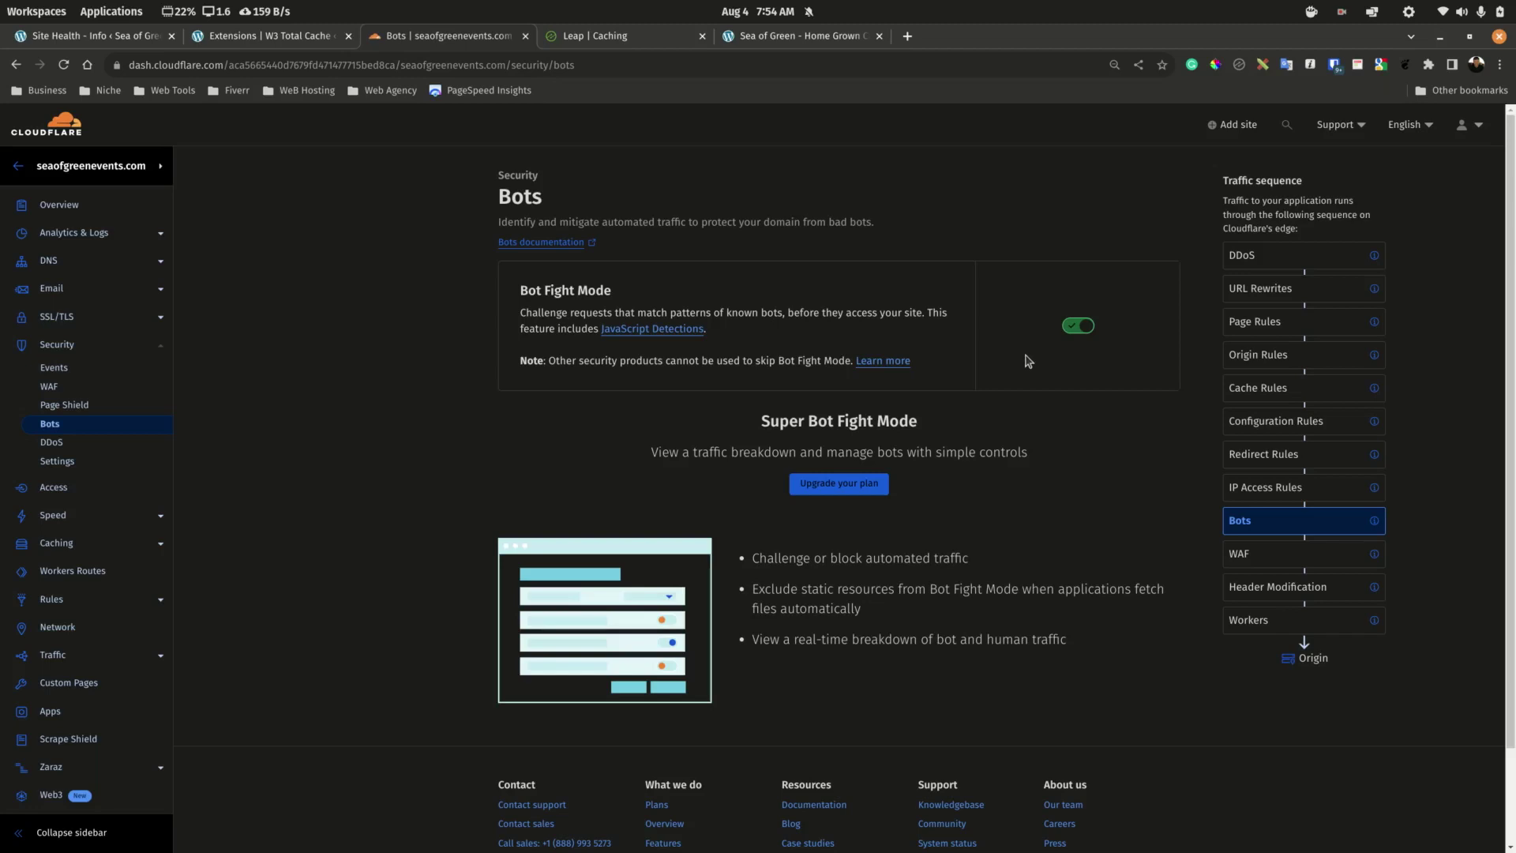
pyautogui.click(53, 515)
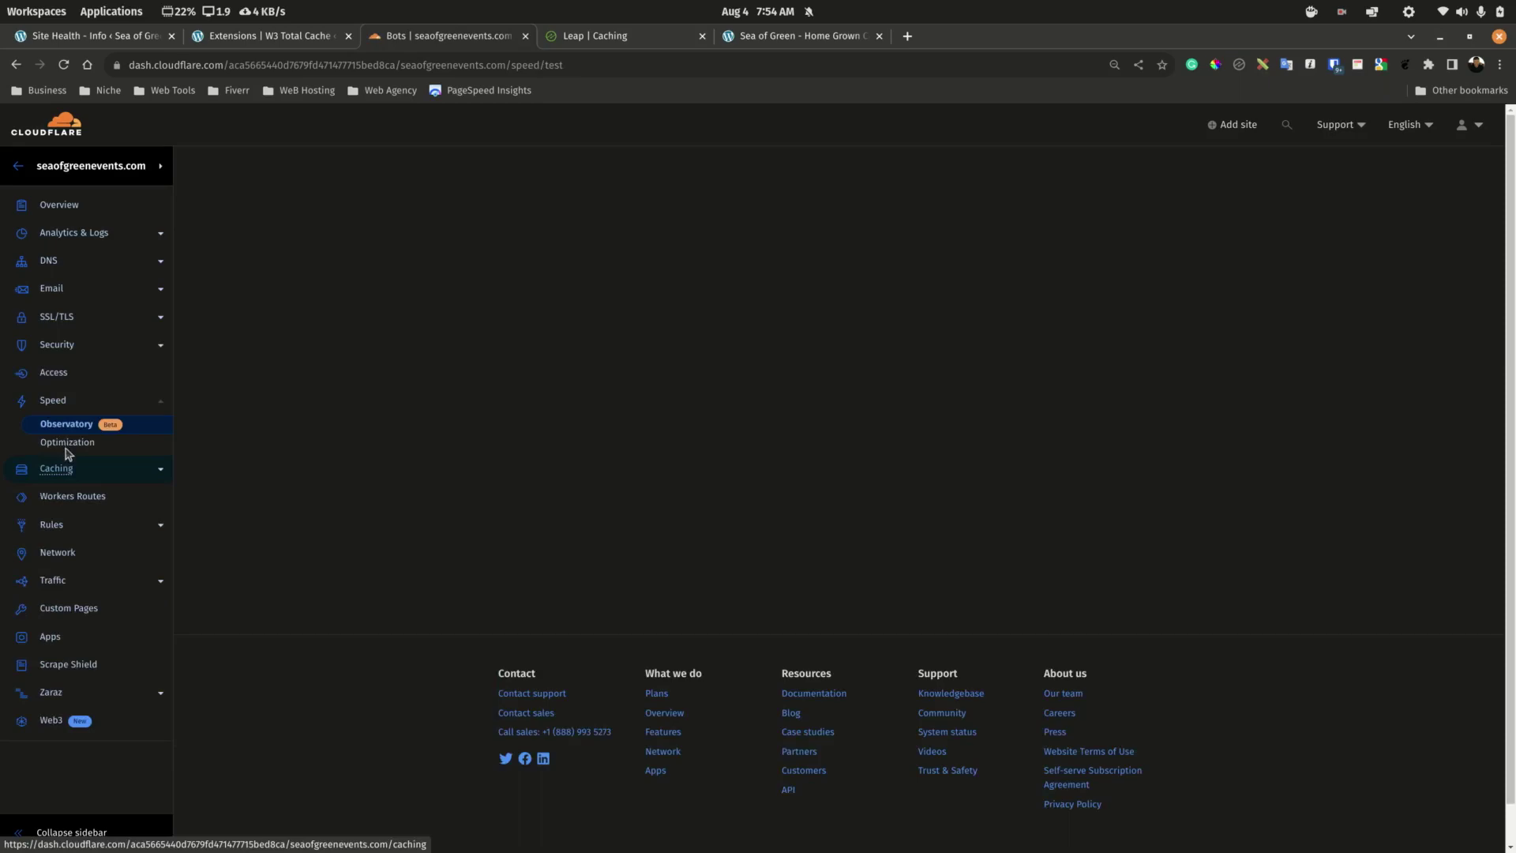
pyautogui.click(67, 442)
pyautogui.moveTo(560, 521); pyautogui.dragTo(520, 526)
pyautogui.moveTo(631, 579); pyautogui.dragTo(528, 521)
pyautogui.scroll(-4, 1101, 552)
pyautogui.scroll(4, 1059, 687)
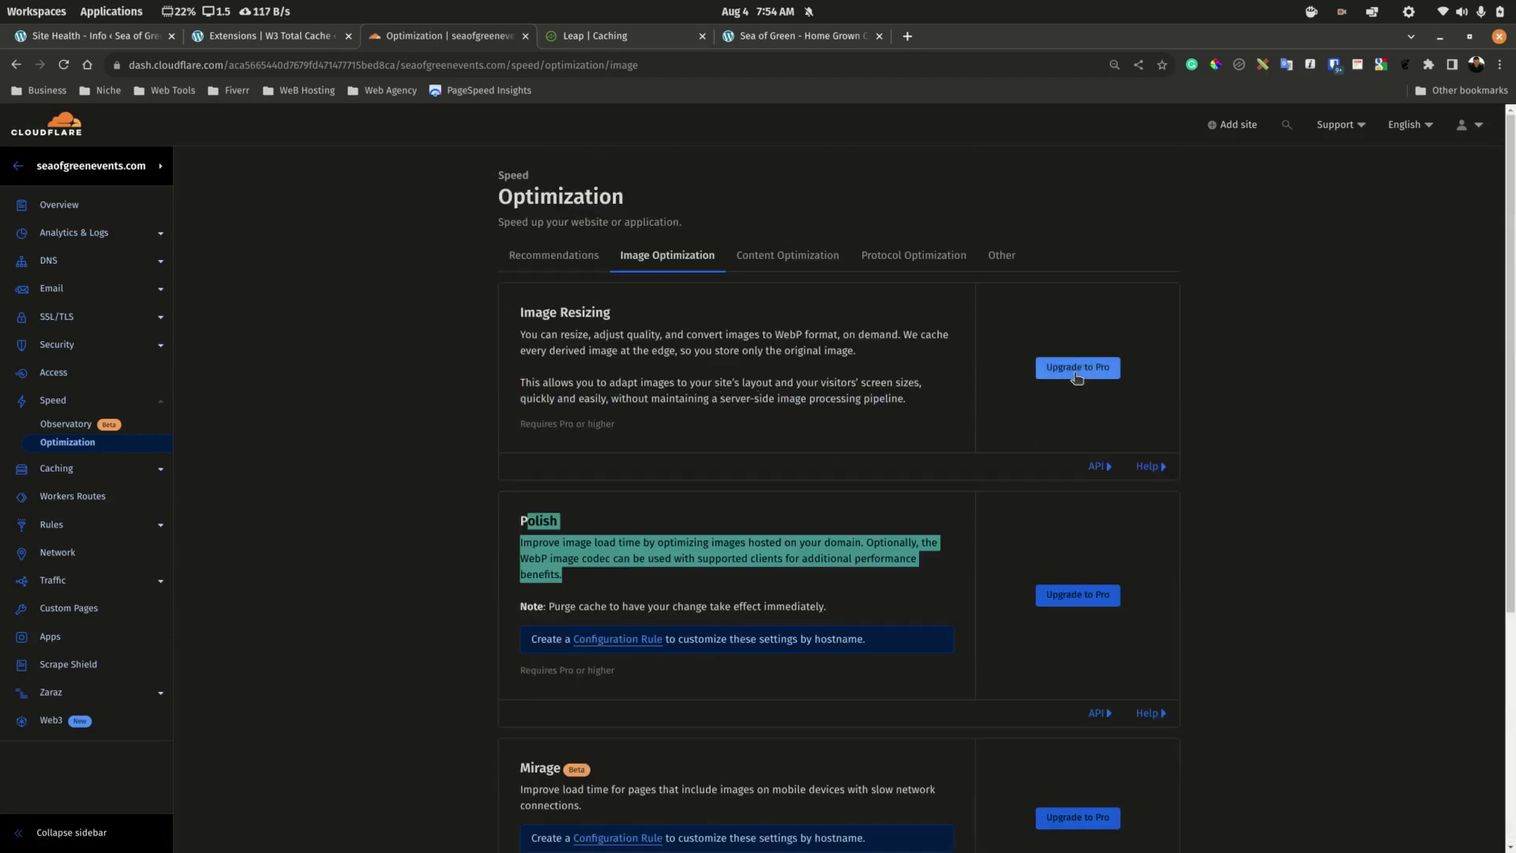
pyautogui.moveTo(916, 404); pyautogui.dragTo(464, 316)
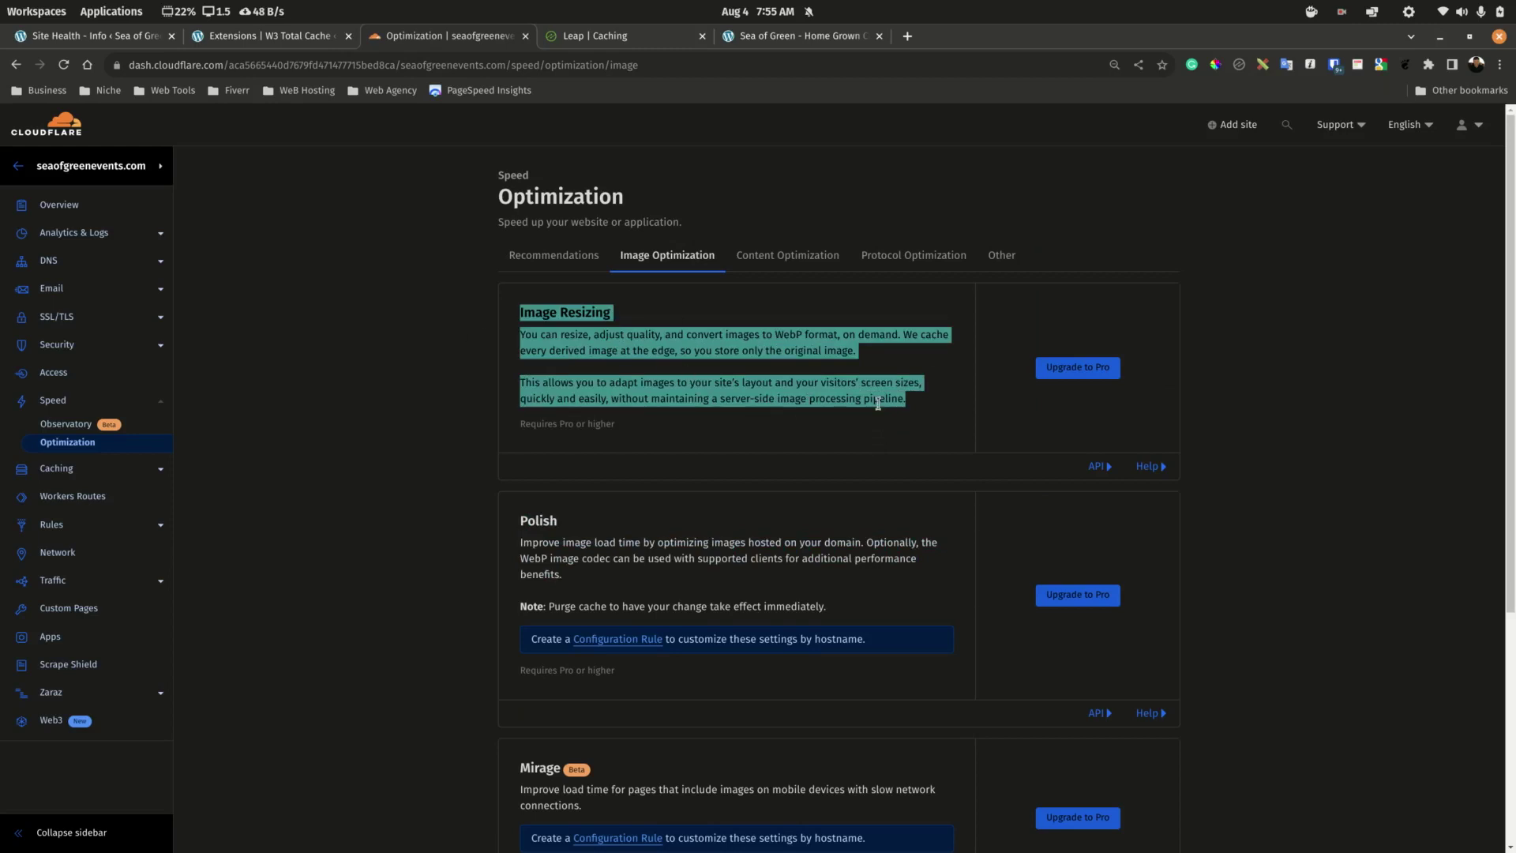
# Examine the Content Optimization settings, including Brotli, Early Hints, Rocket Loader and Auto Minify.
pyautogui.click(778, 266)
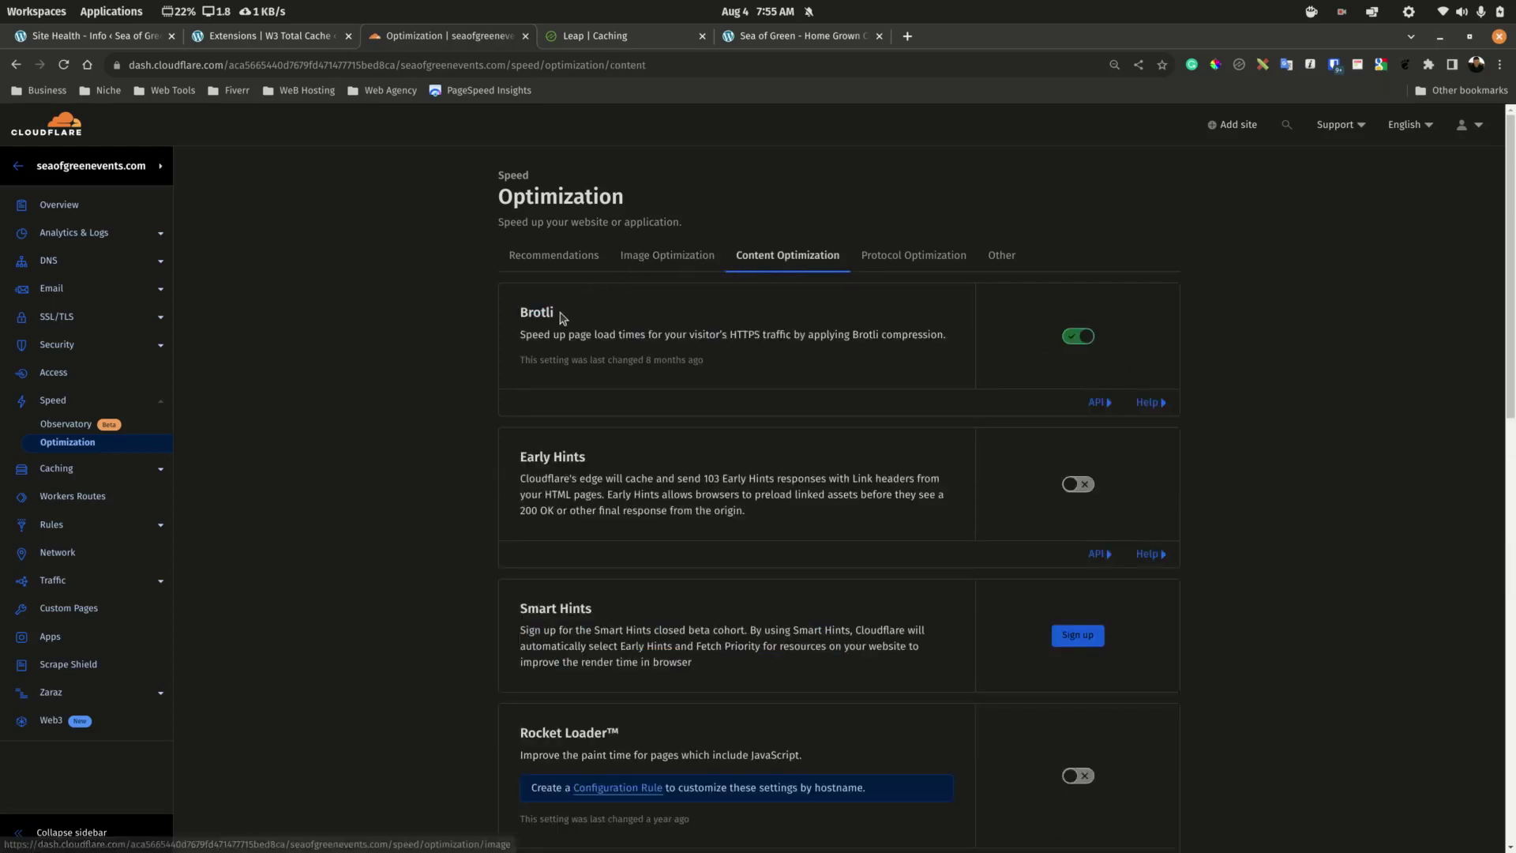
pyautogui.moveTo(519, 335); pyautogui.dragTo(947, 336)
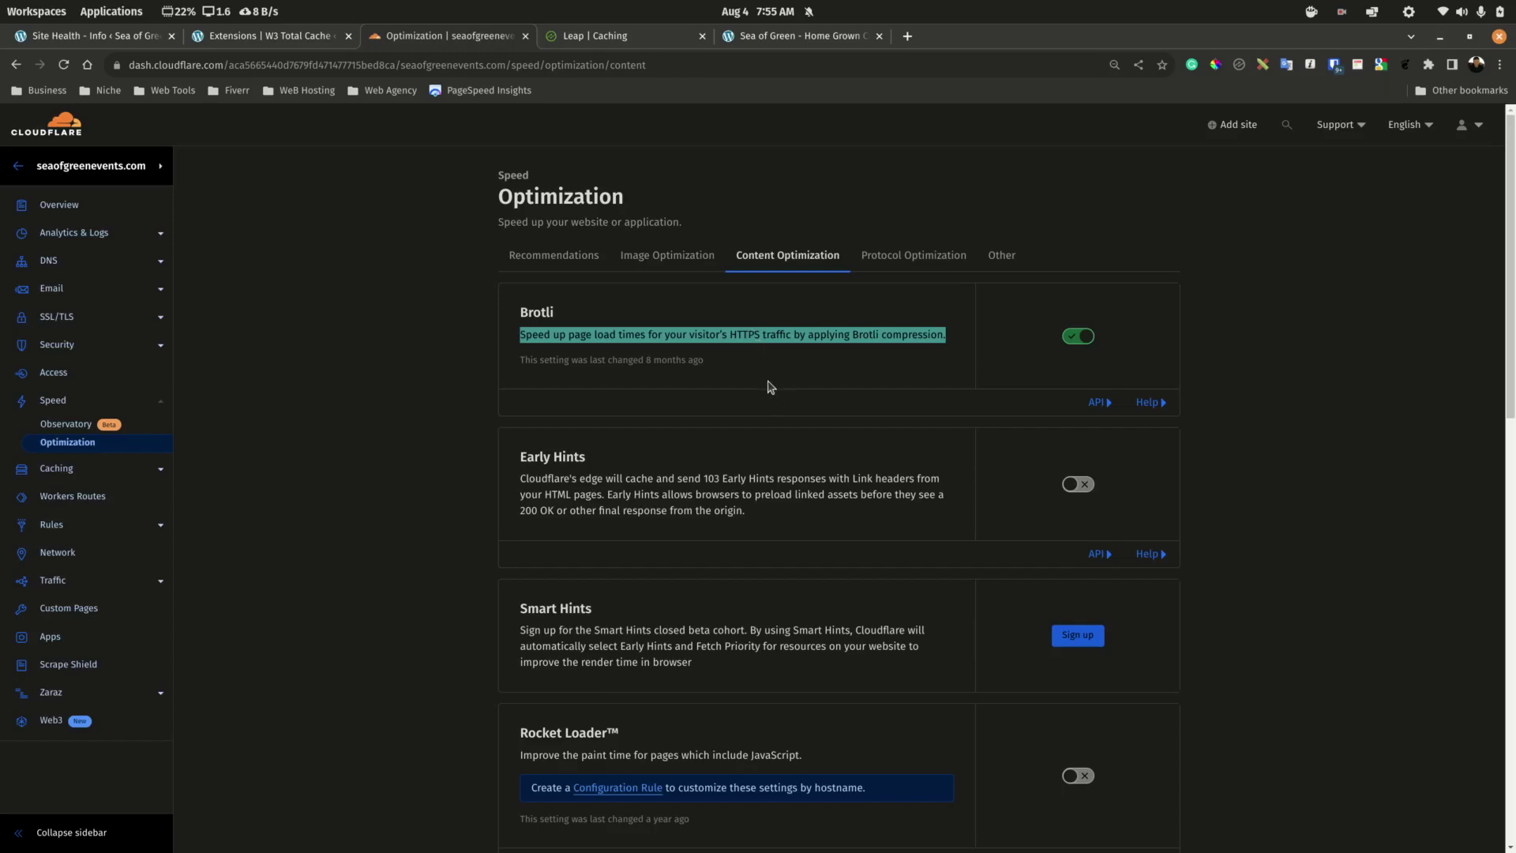
pyautogui.scroll(-5, 790, 383)
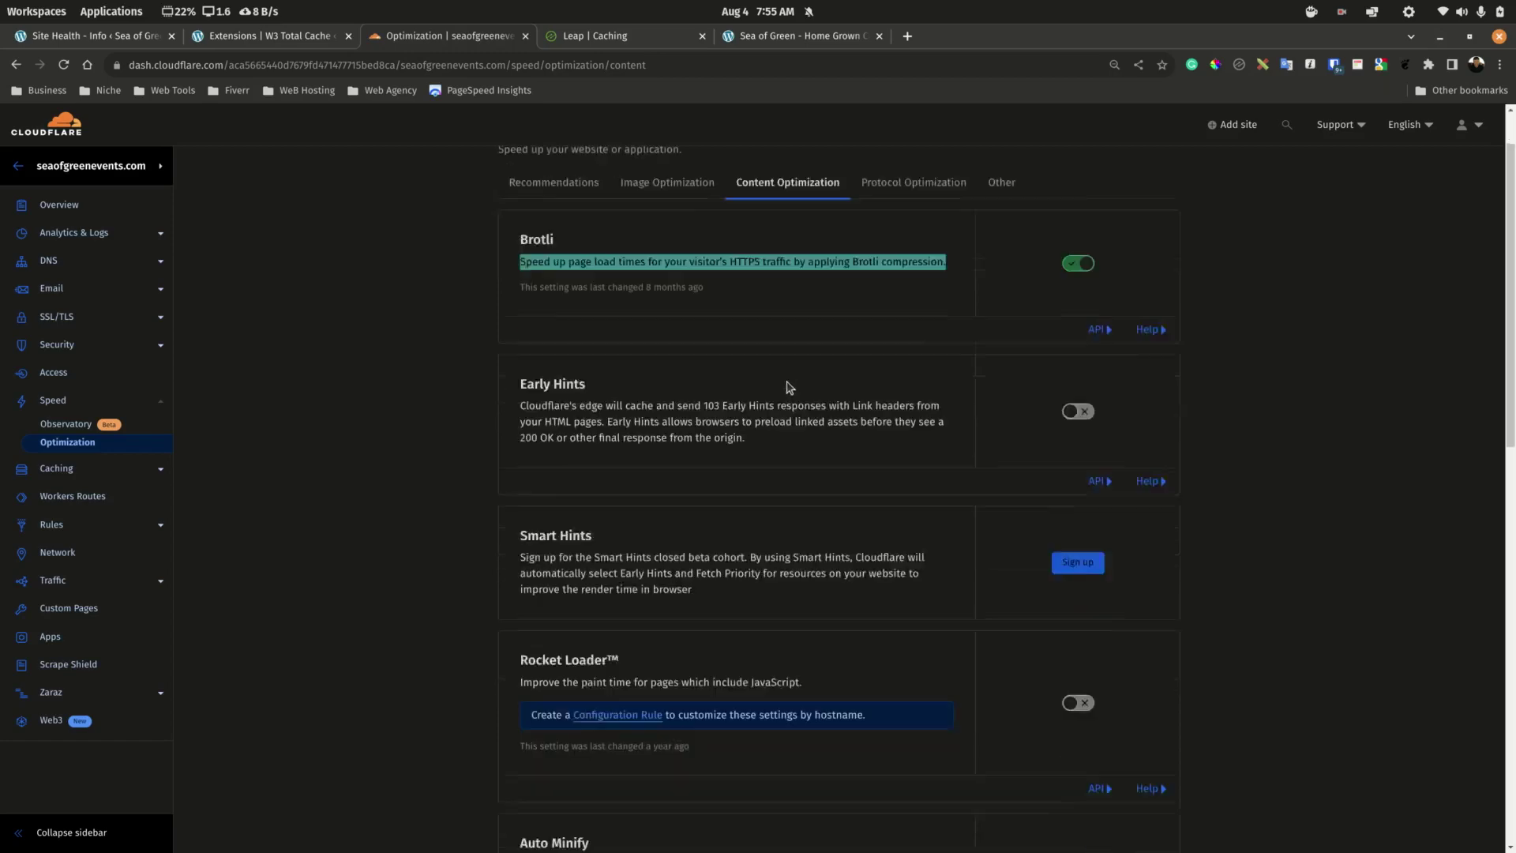
pyautogui.scroll(4, 790, 383)
pyautogui.scroll(-5, 782, 377)
pyautogui.scroll(5, 782, 419)
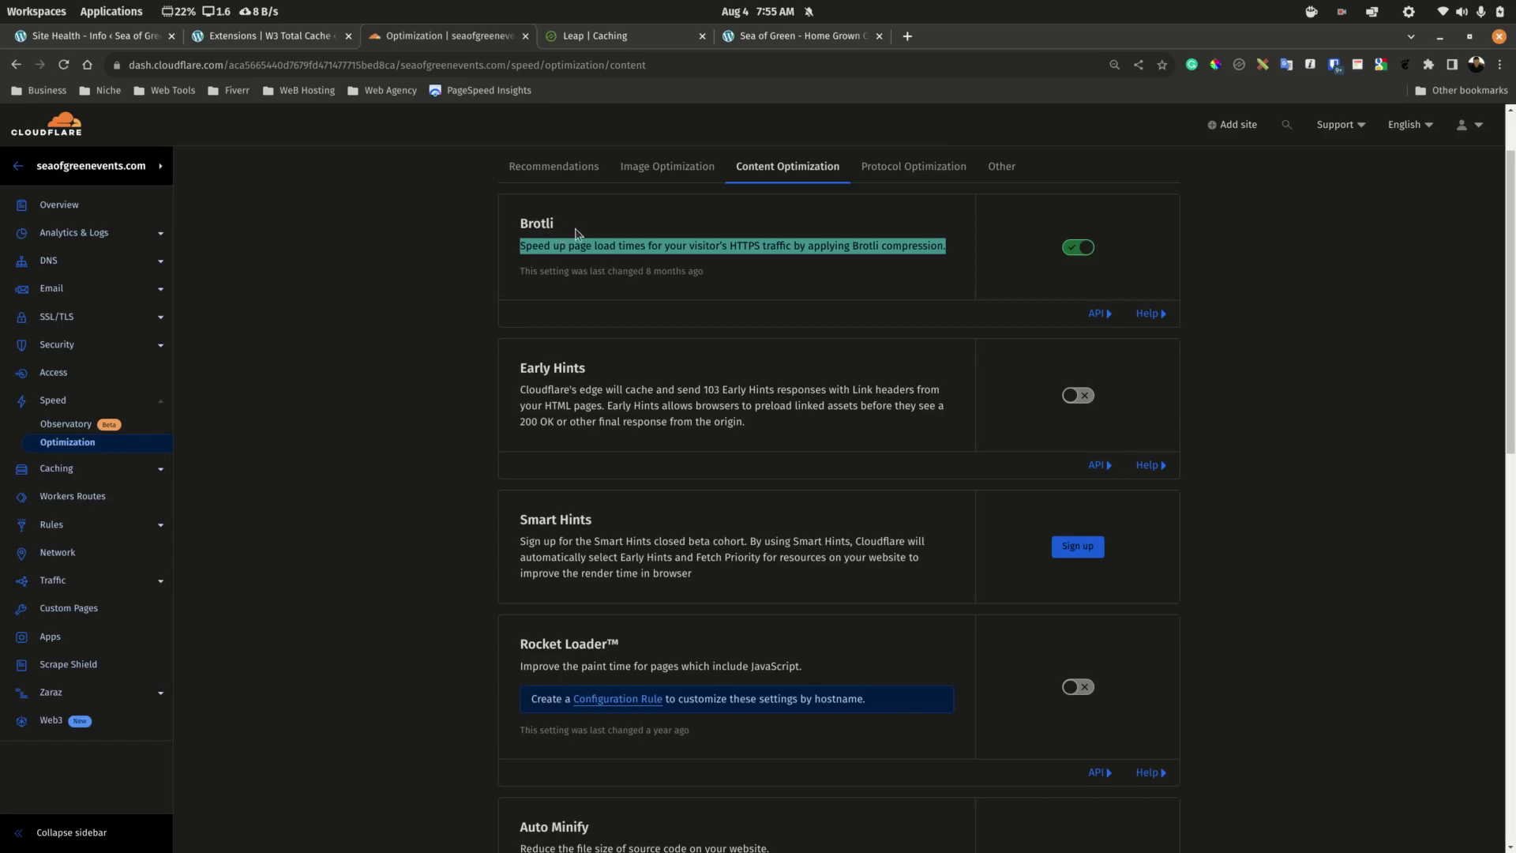
pyautogui.scroll(-4, 817, 312)
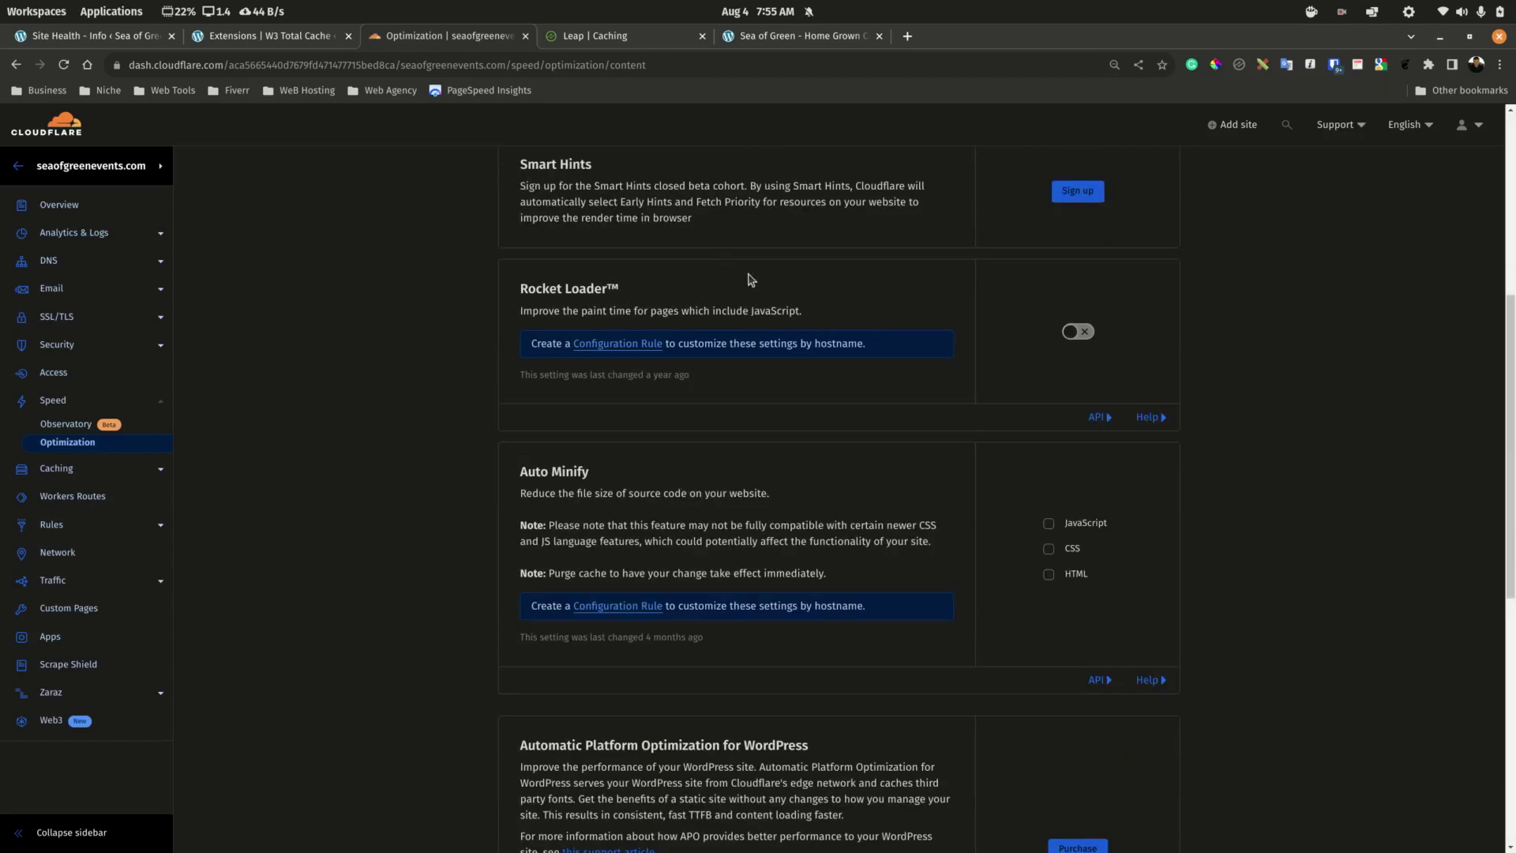
pyautogui.scroll(4, 747, 280)
pyautogui.scroll(-2, 703, 296)
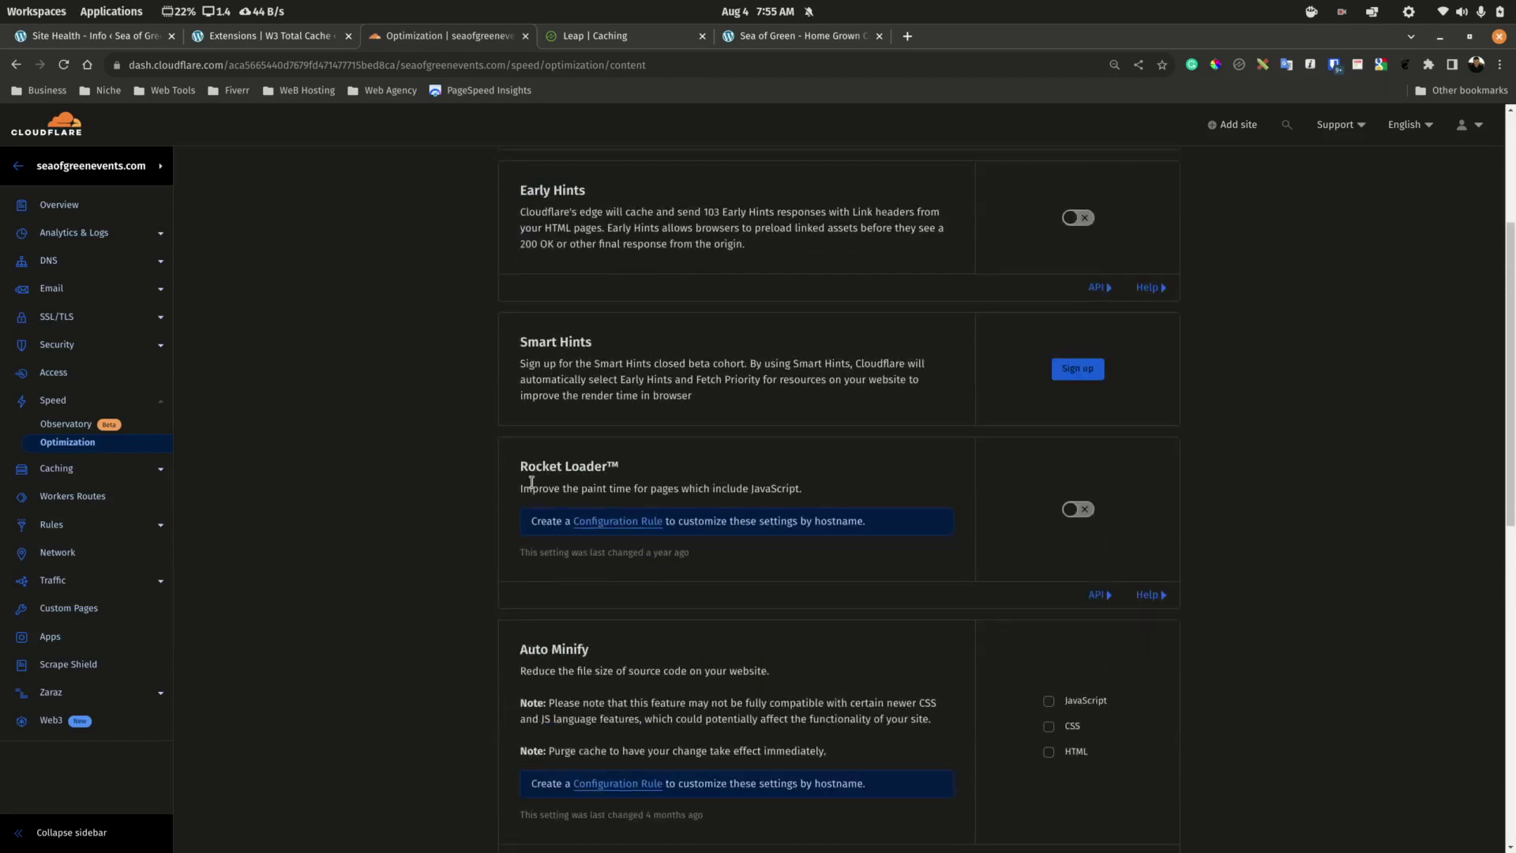
pyautogui.scroll(-3, 1205, 517)
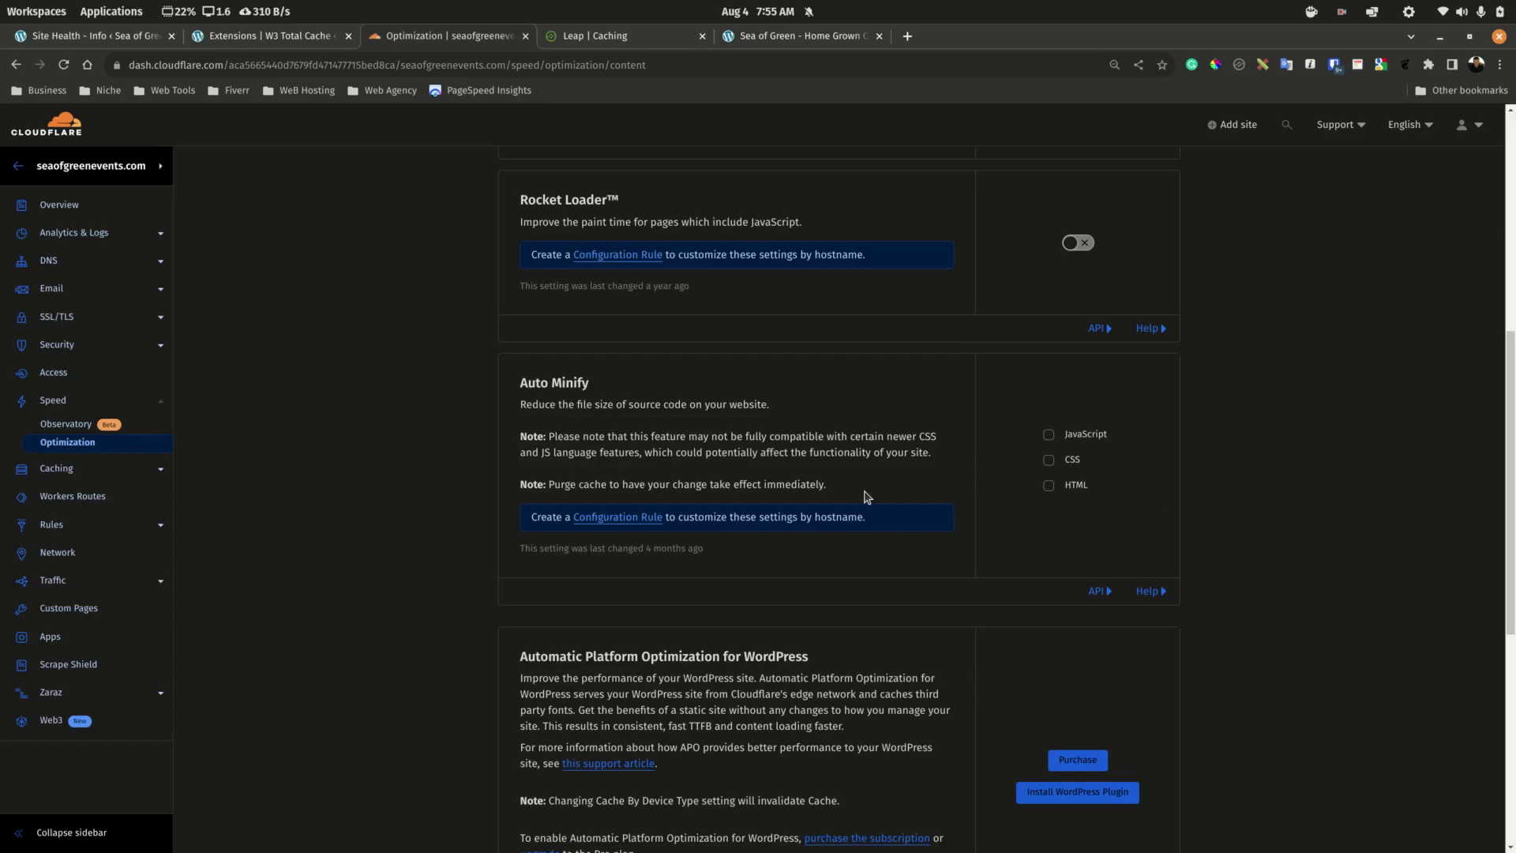
# Examine the Protocol Optimization and Other speed settings, and return to the seaofgreenevents.com overview.
pyautogui.scroll(-5, 866, 495)
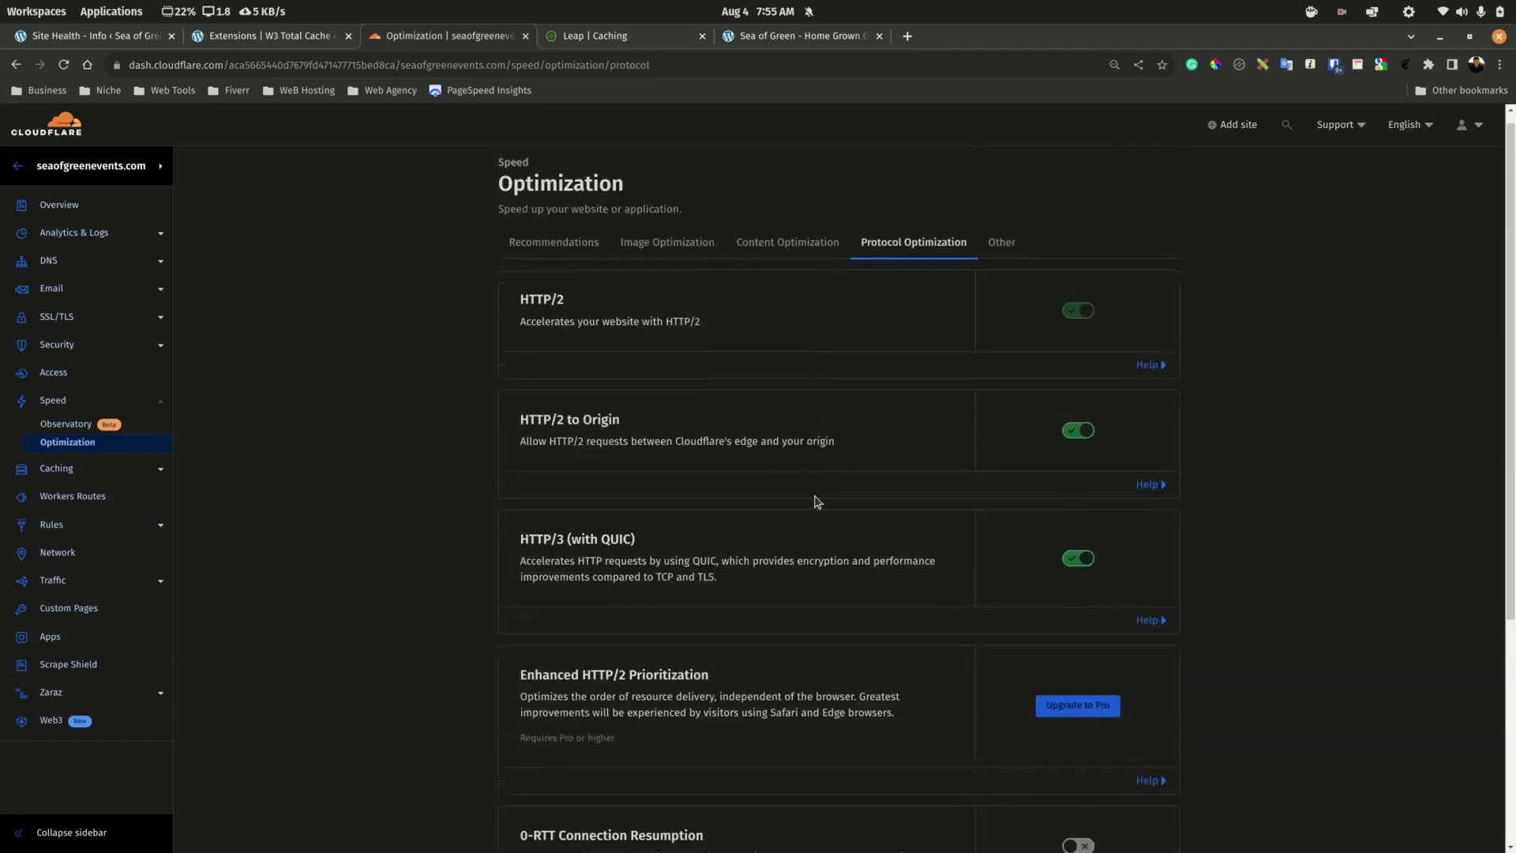
pyautogui.scroll(-2, 821, 553)
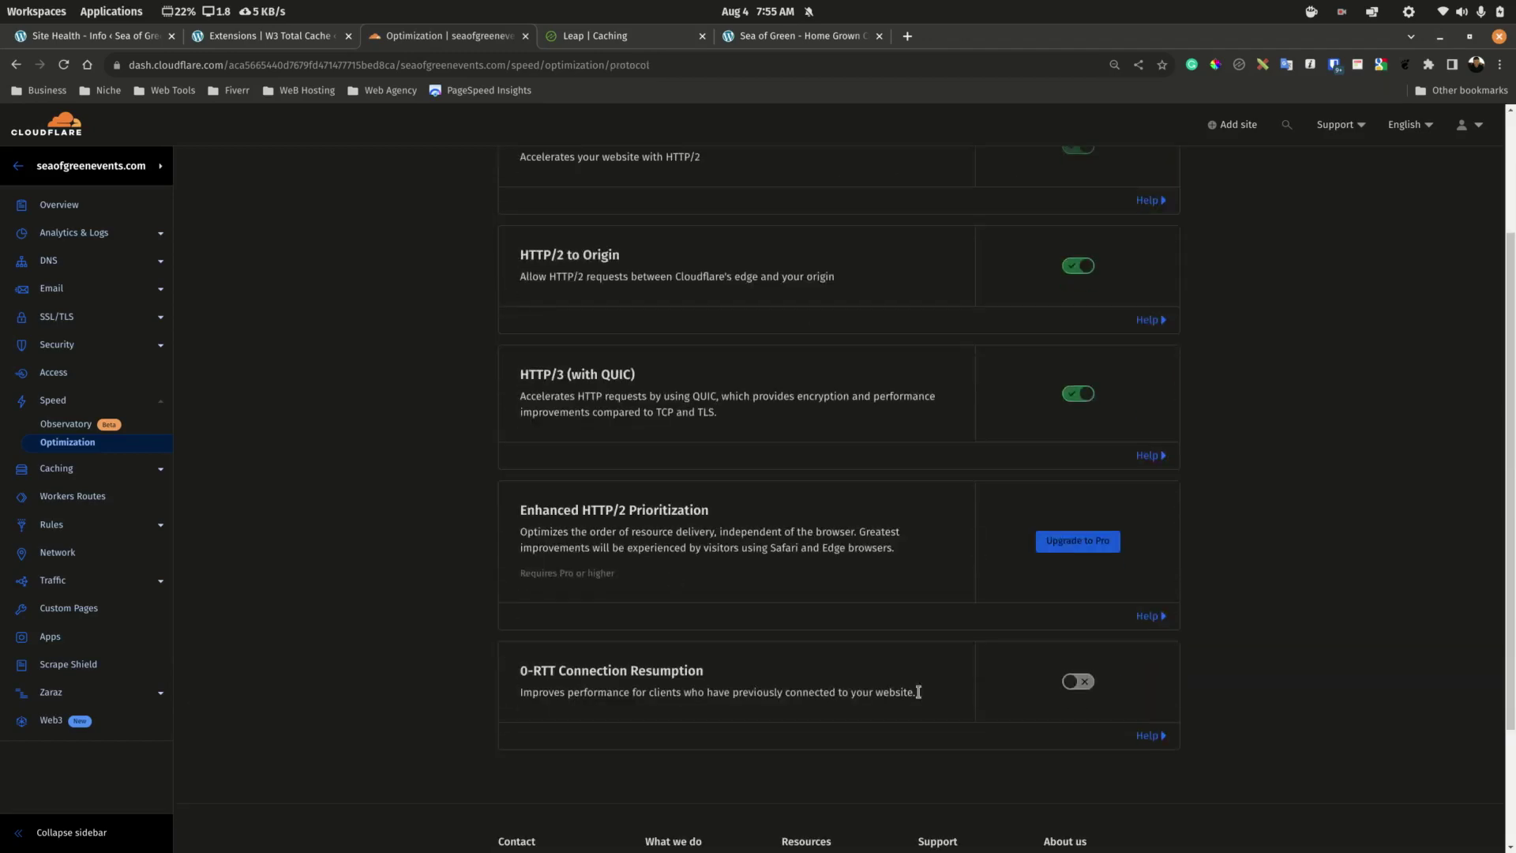
pyautogui.scroll(3, 965, 352)
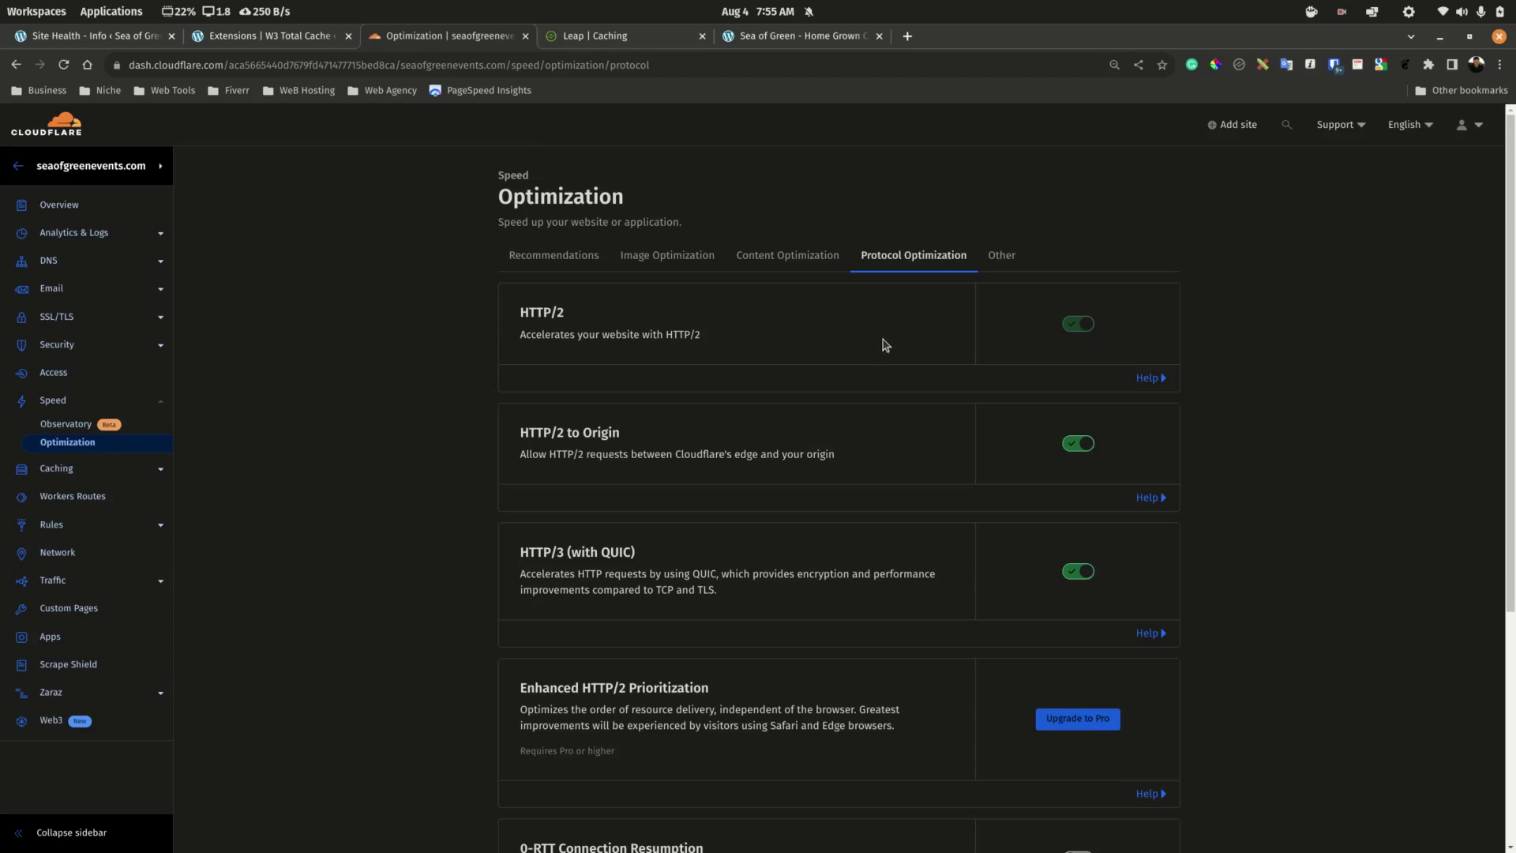
pyautogui.click(1001, 261)
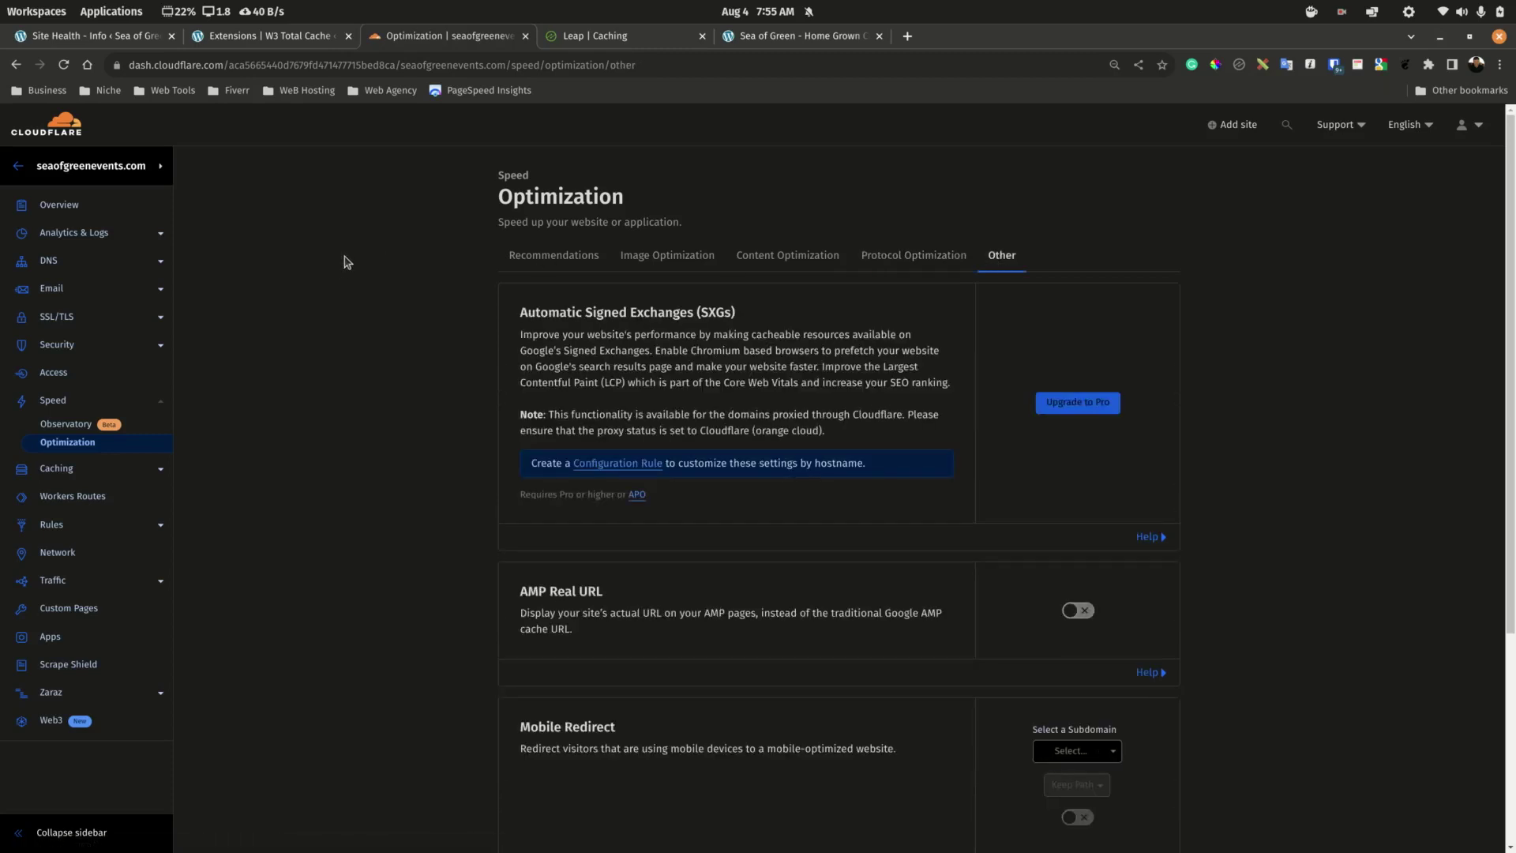
pyautogui.hotkey('alt', 'Left')
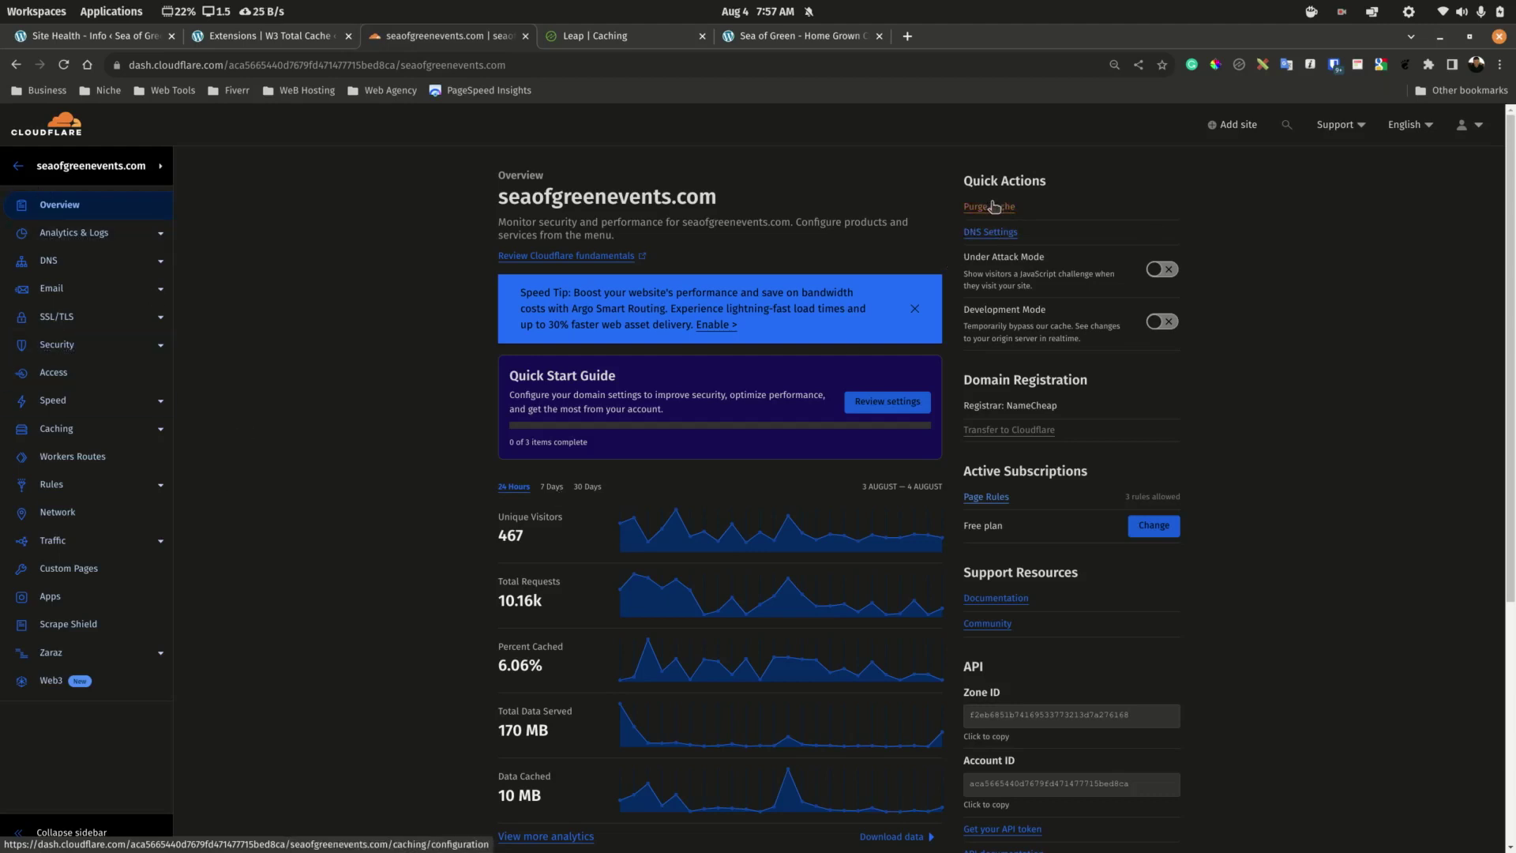
# Look at the Performance options on the Sea of Green home page, and move the W3 Total Cache and Site Health browser tabs beside it.
pyautogui.click(794, 36)
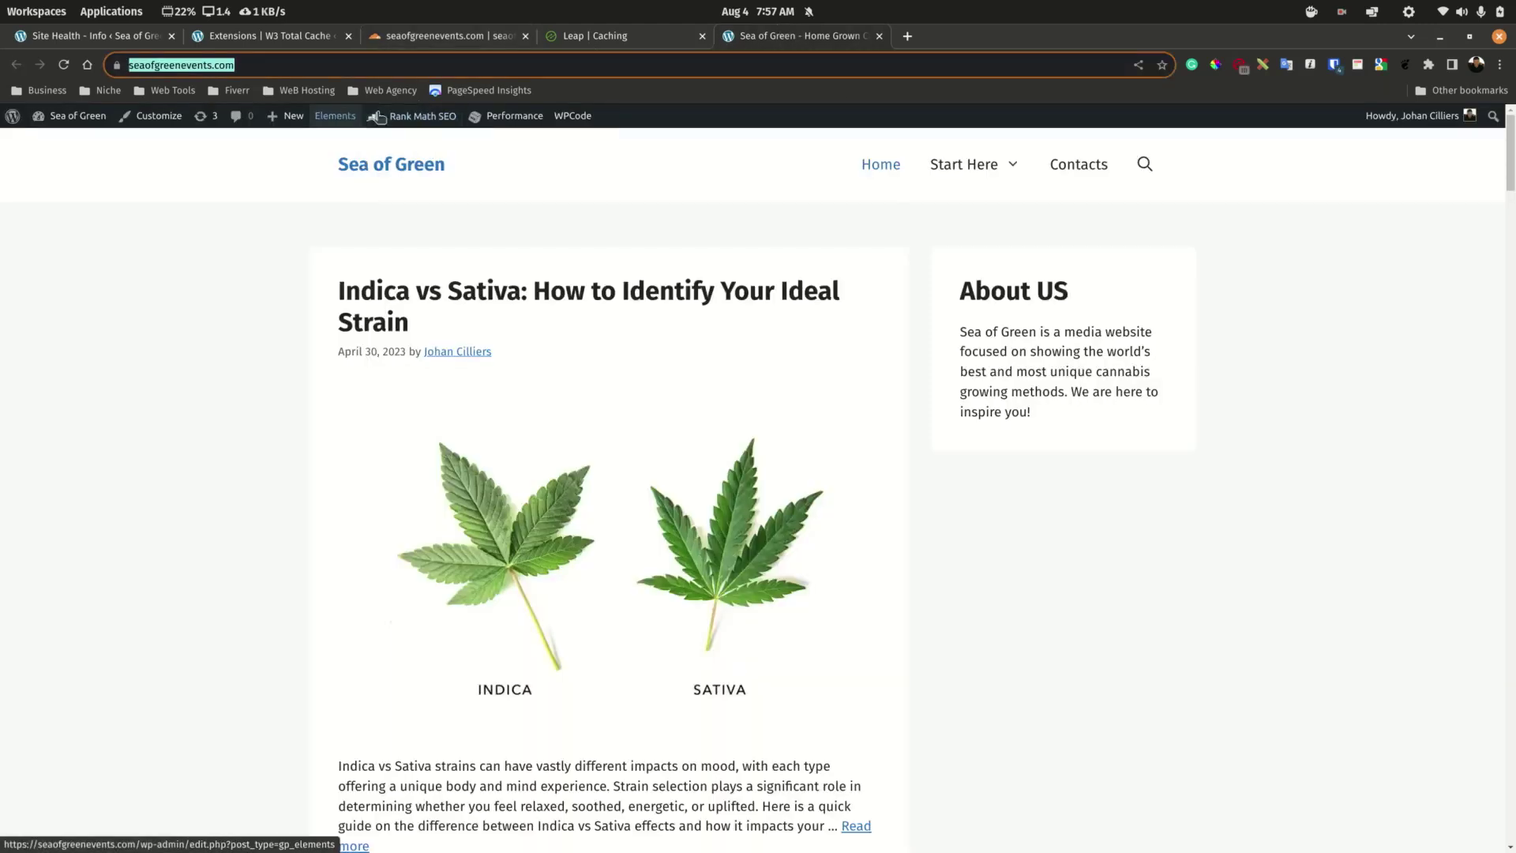
pyautogui.moveTo(514, 117)
pyautogui.moveTo(531, 182)
pyautogui.moveTo(269, 36); pyautogui.dragTo(628, 36)
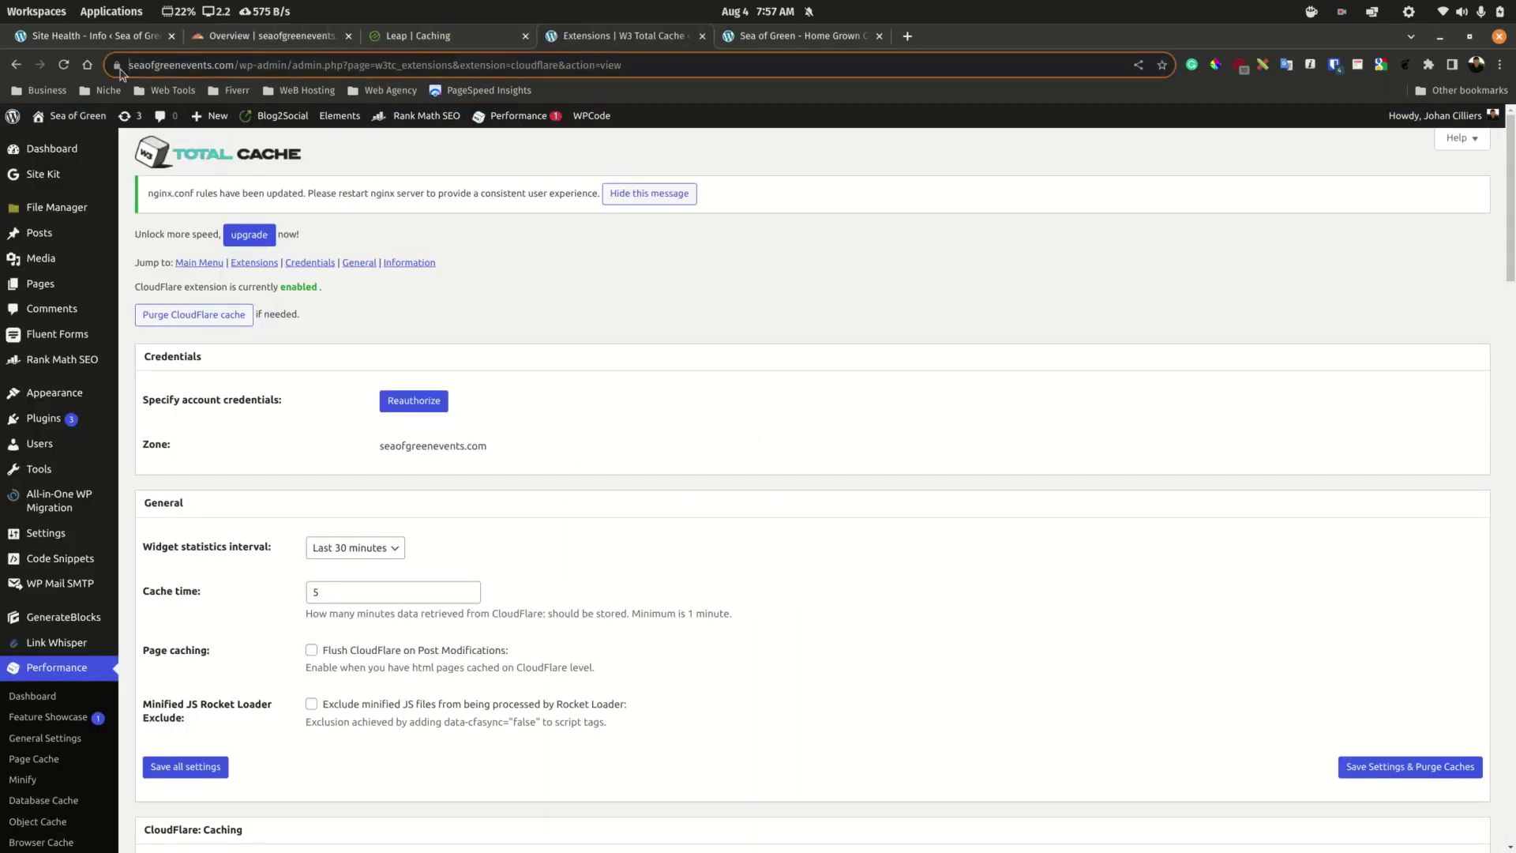
pyautogui.moveTo(95, 35)
pyautogui.mouseDown()
pyautogui.moveTo(553, 35)
pyautogui.moveTo(771, 62)
pyautogui.moveTo(624, 36)
pyautogui.moveTo(869, 35)
pyautogui.moveTo(821, 36)
pyautogui.mouseUp()
# Open Site Health's Info page and check the web server type in its Server section.
pyautogui.scroll(-3, 985, 436)
pyautogui.scroll(3, 646, 484)
pyautogui.moveTo(166, 537); pyautogui.dragTo(382, 412)
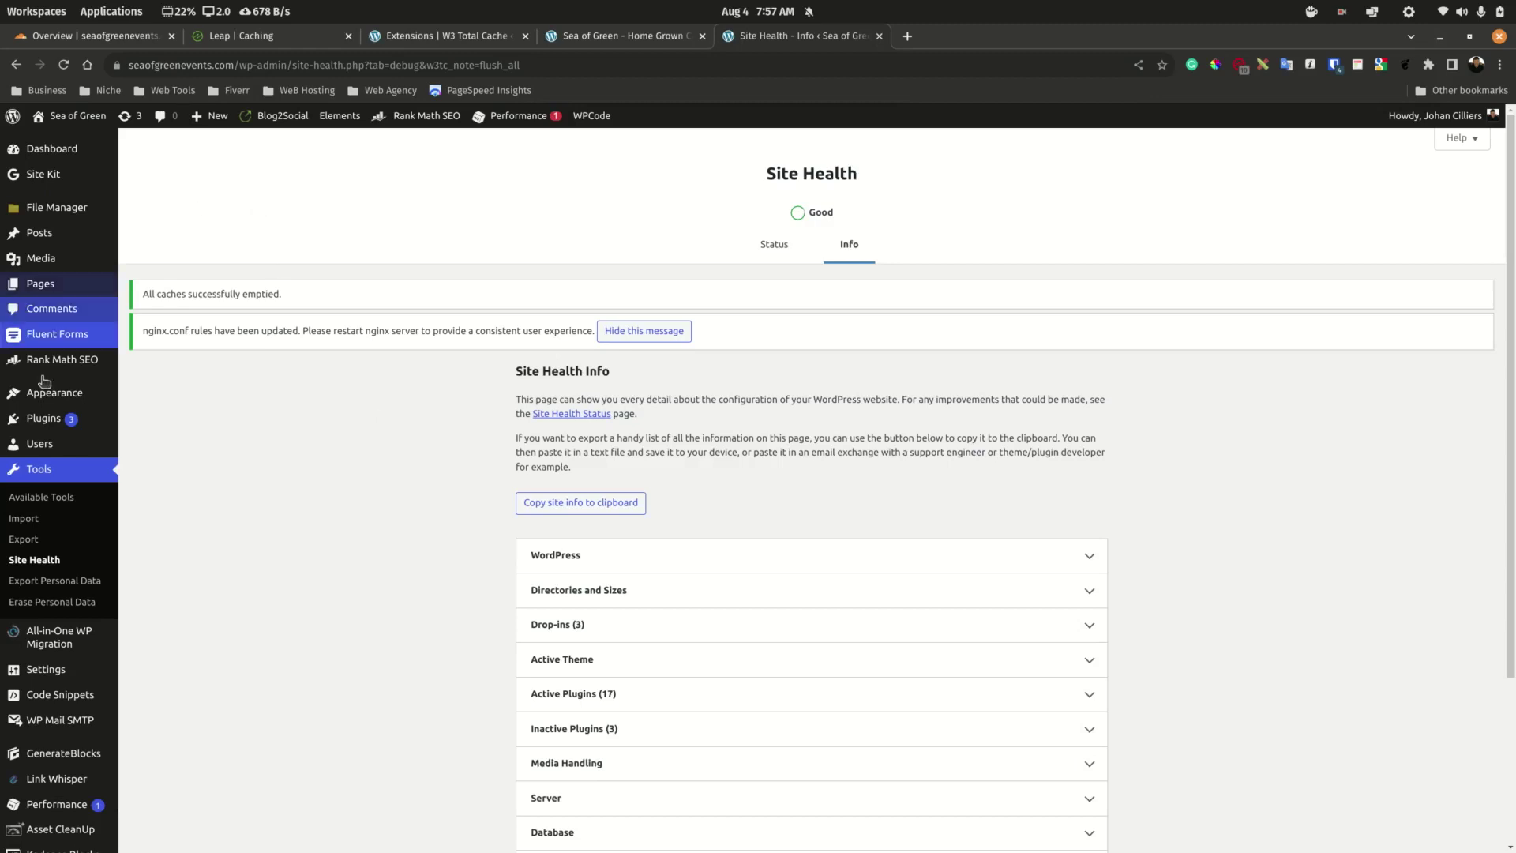
pyautogui.click(840, 251)
pyautogui.scroll(-1, 699, 562)
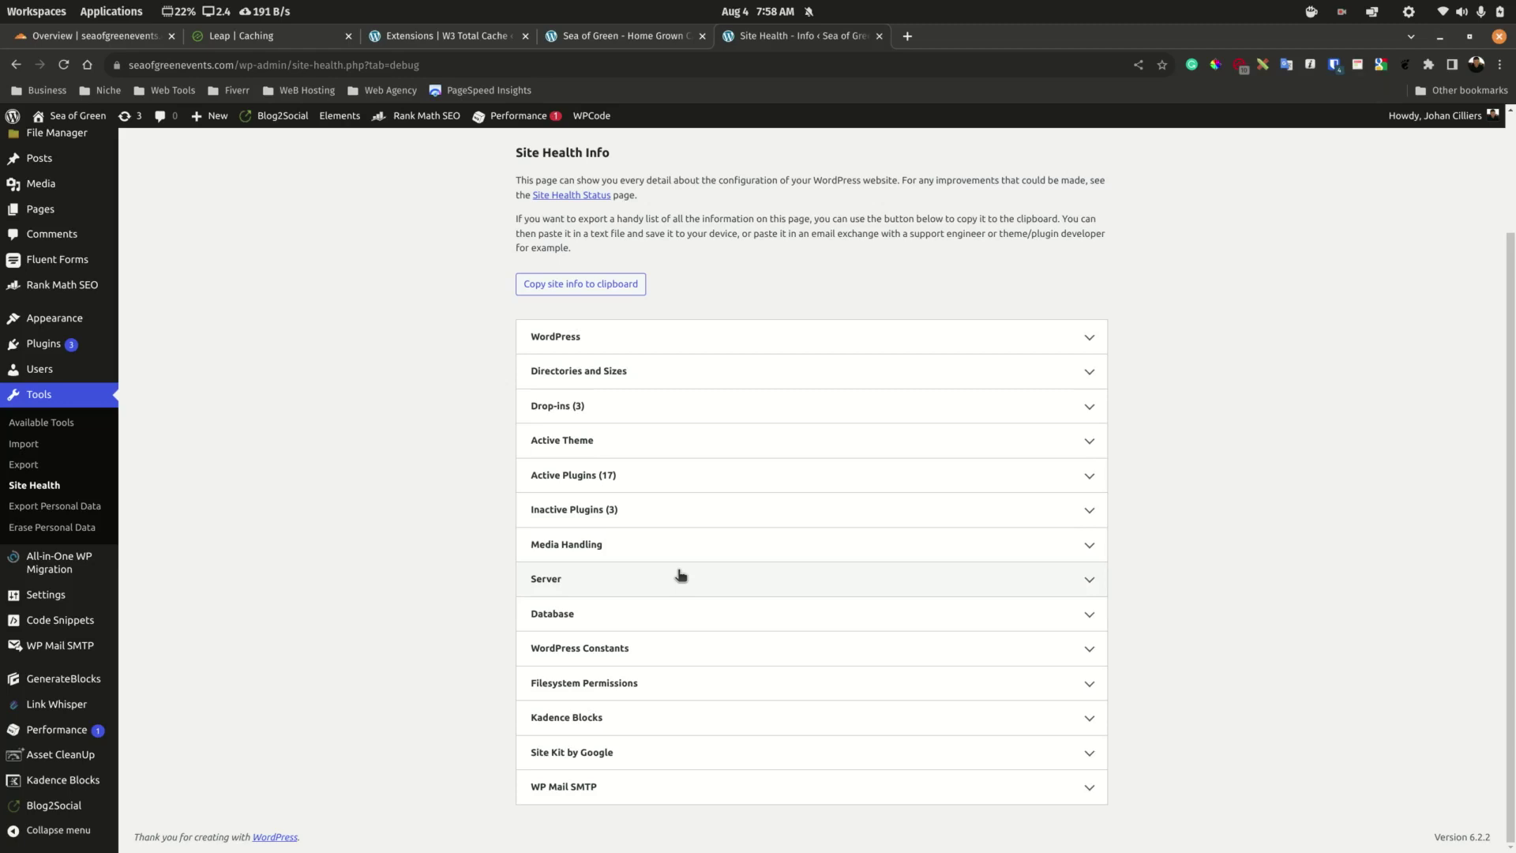
pyautogui.click(680, 576)
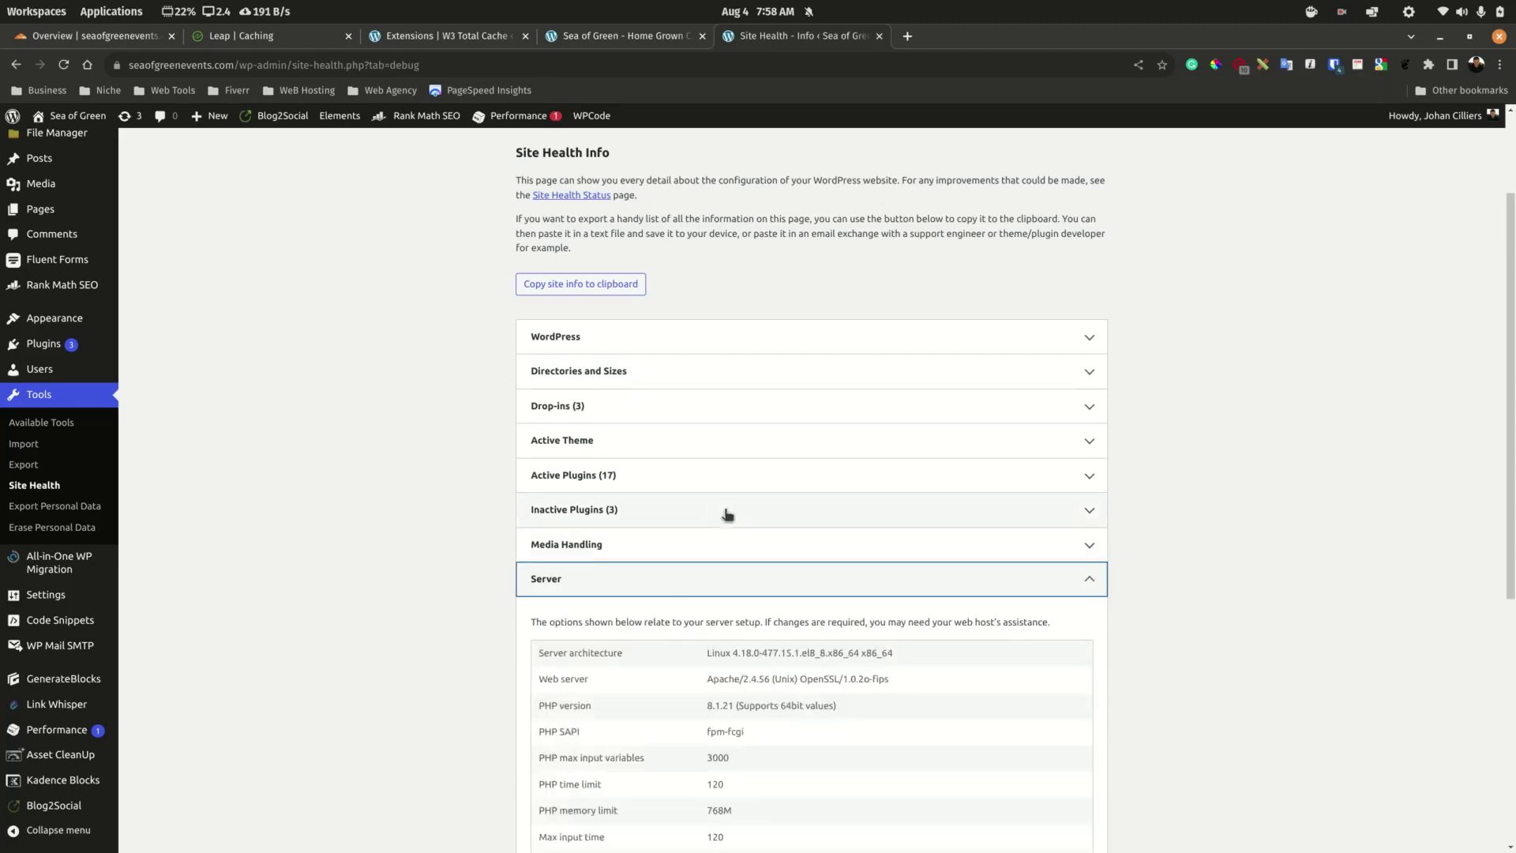
pyautogui.scroll(-5, 727, 514)
pyautogui.moveTo(706, 377); pyautogui.dragTo(785, 382)
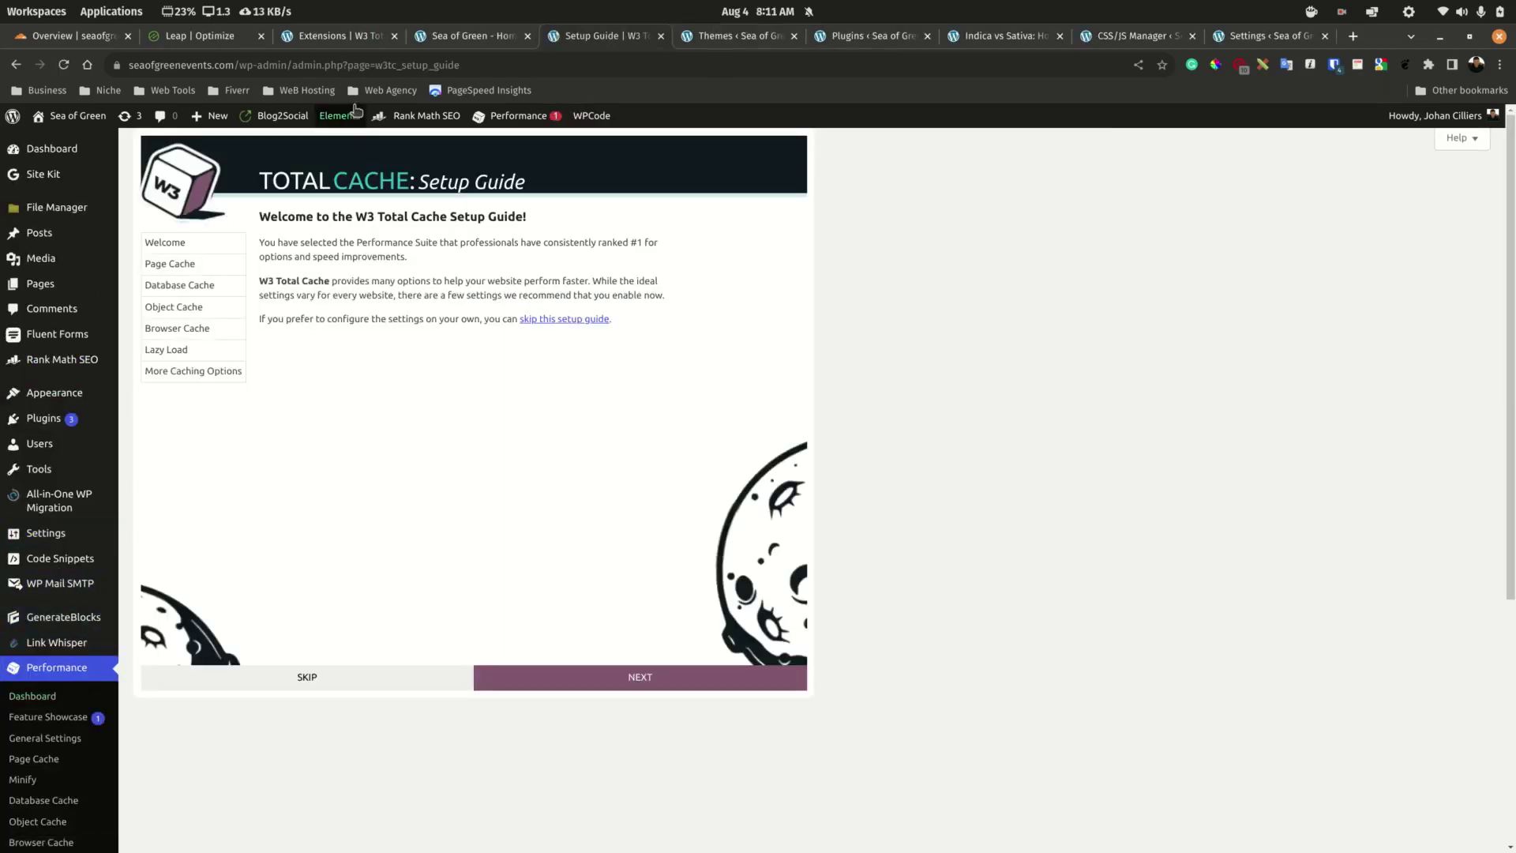
# Run the Page Cache test in the W3 Total Cache Setup Guide and compare the storage engines' times.
pyautogui.scroll(-5, 46, 628)
pyautogui.click(35, 634)
pyautogui.click(615, 678)
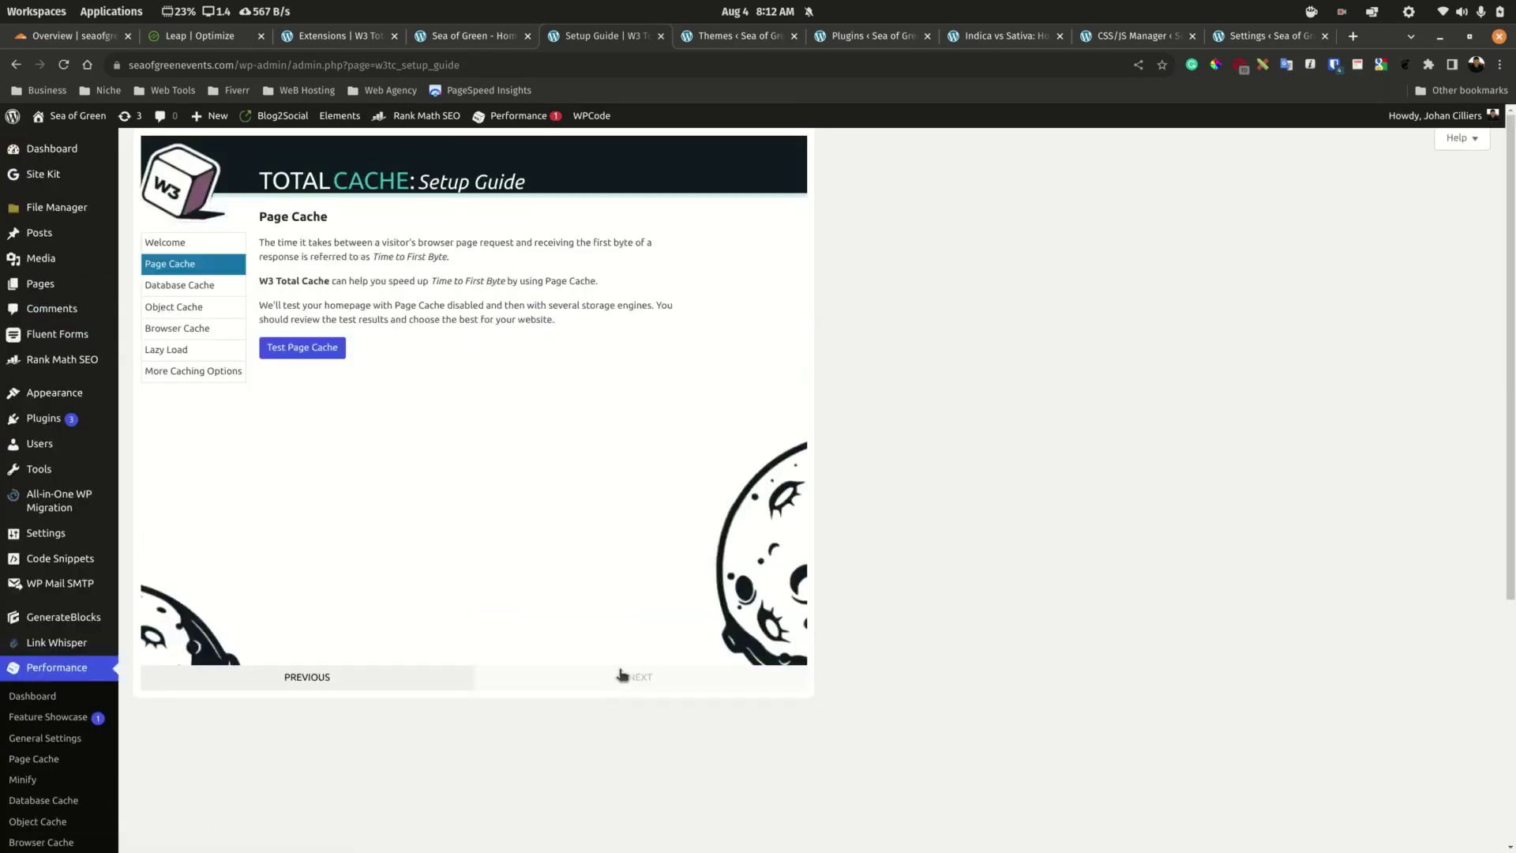
pyautogui.click(303, 349)
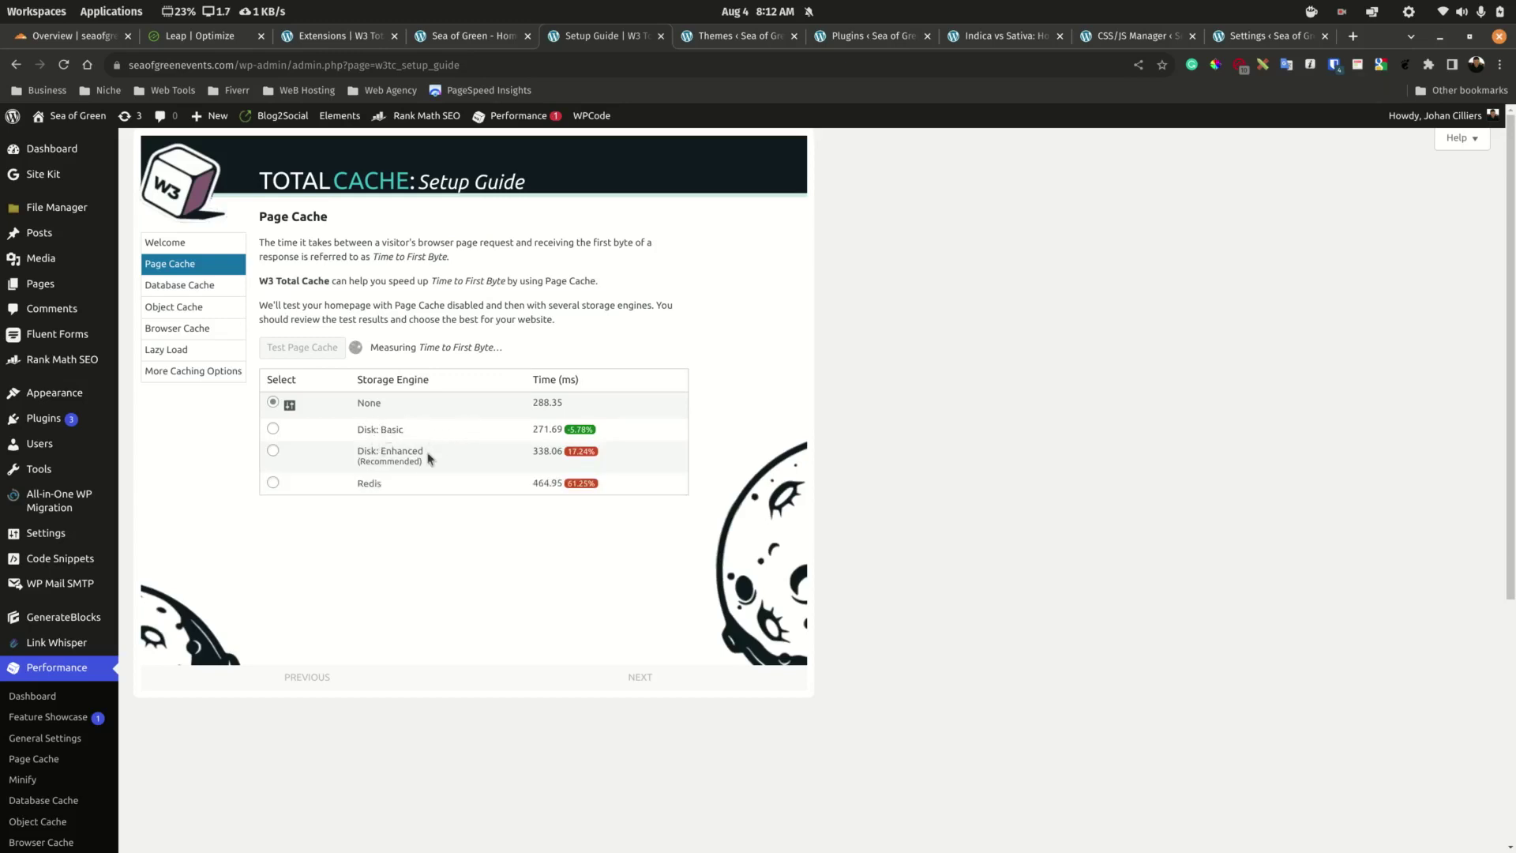
pyautogui.moveTo(427, 462); pyautogui.dragTo(366, 429)
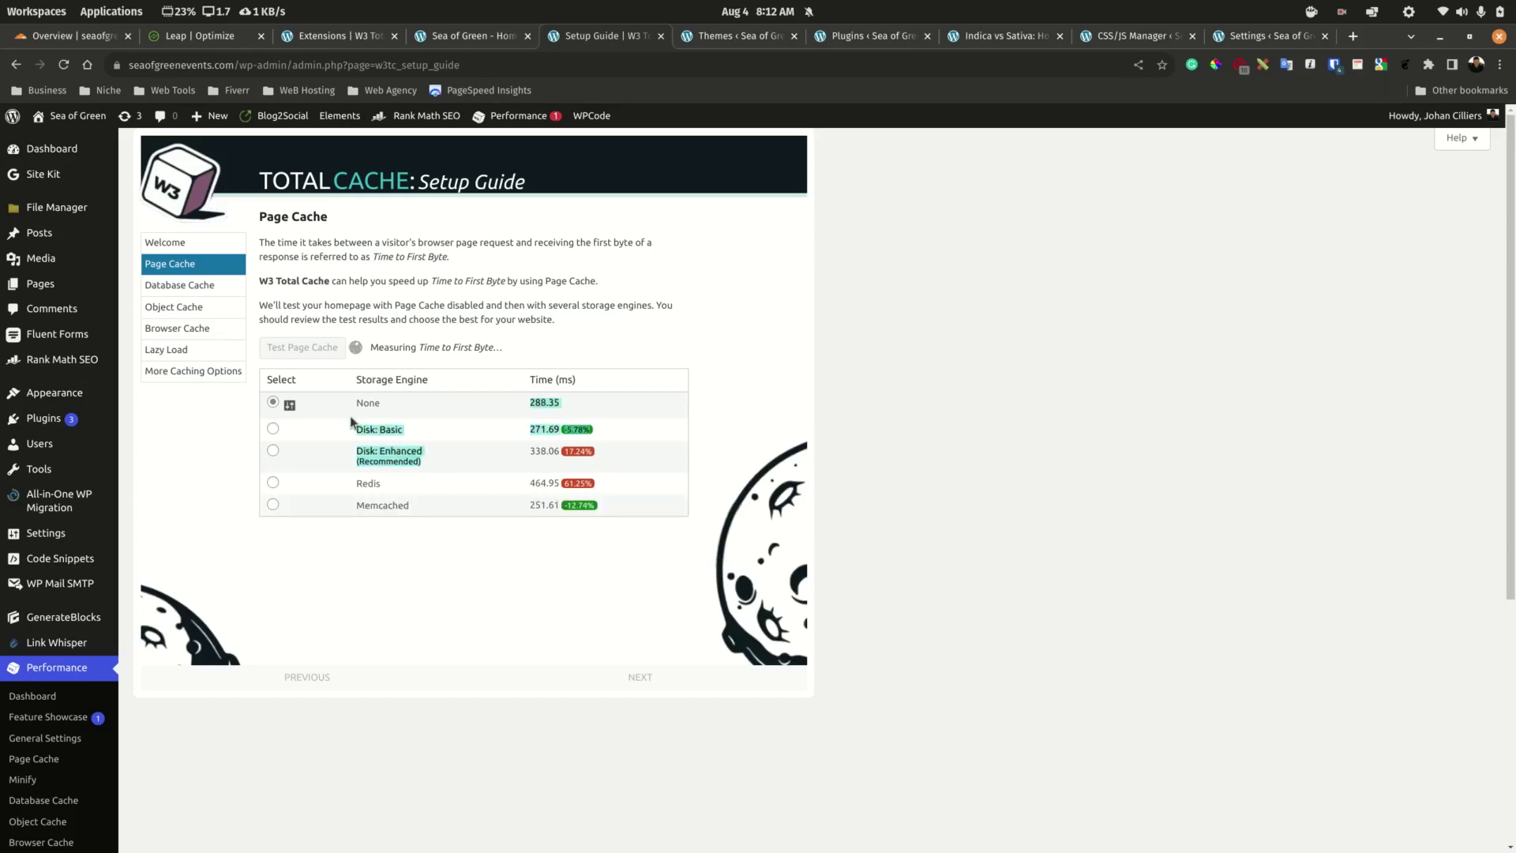
pyautogui.click(374, 484)
pyautogui.doubleClick(373, 484)
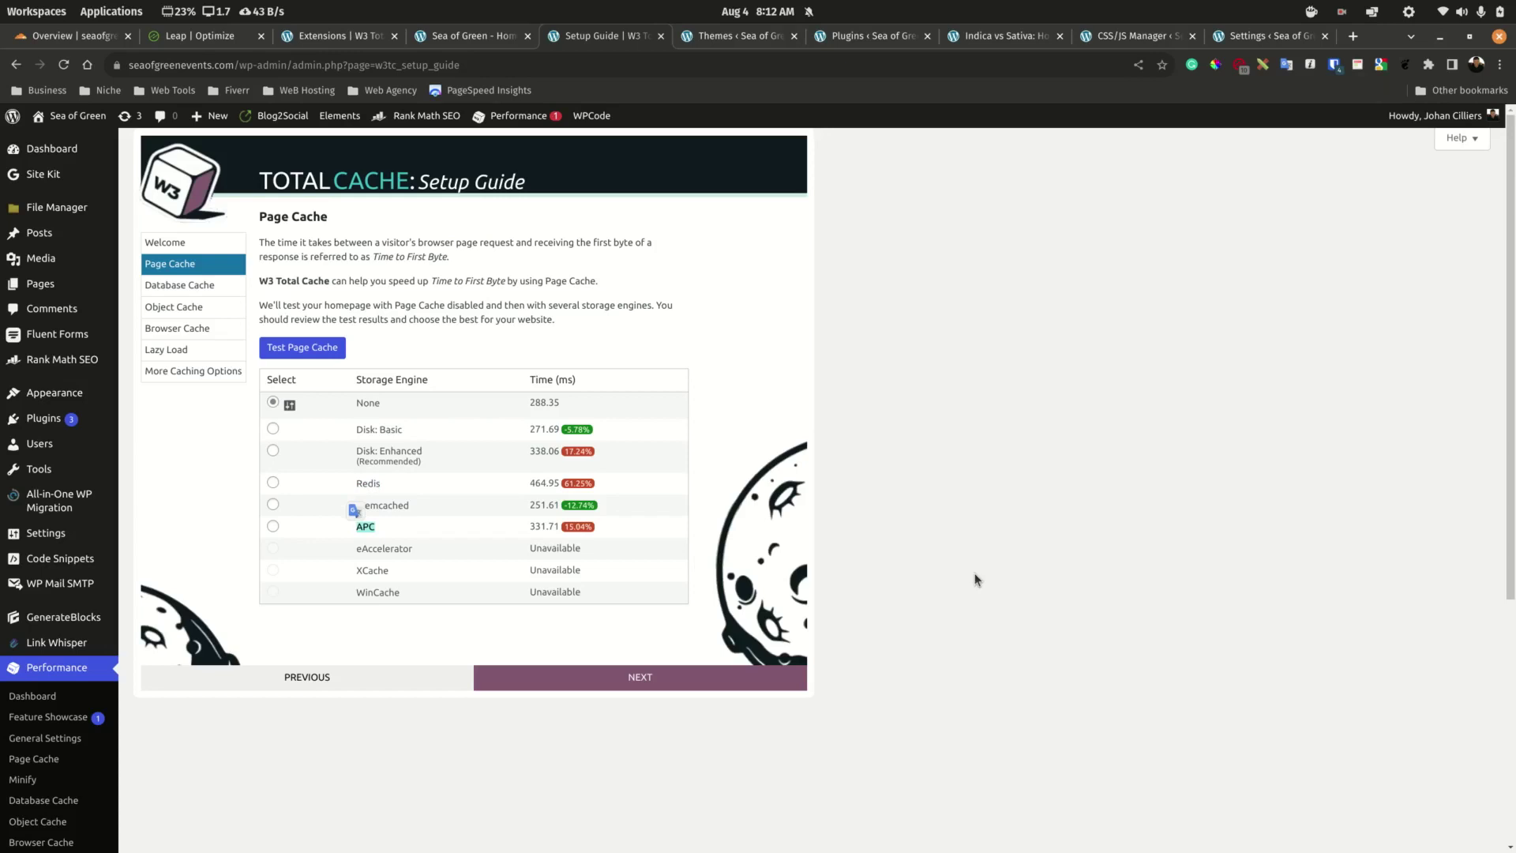
# Review the Page Cache, Minify, Opcode, Database and Object Cache sections in W3 Total Cache General Settings, including the Database Cache Method options.
pyautogui.scroll(-3, 47, 442)
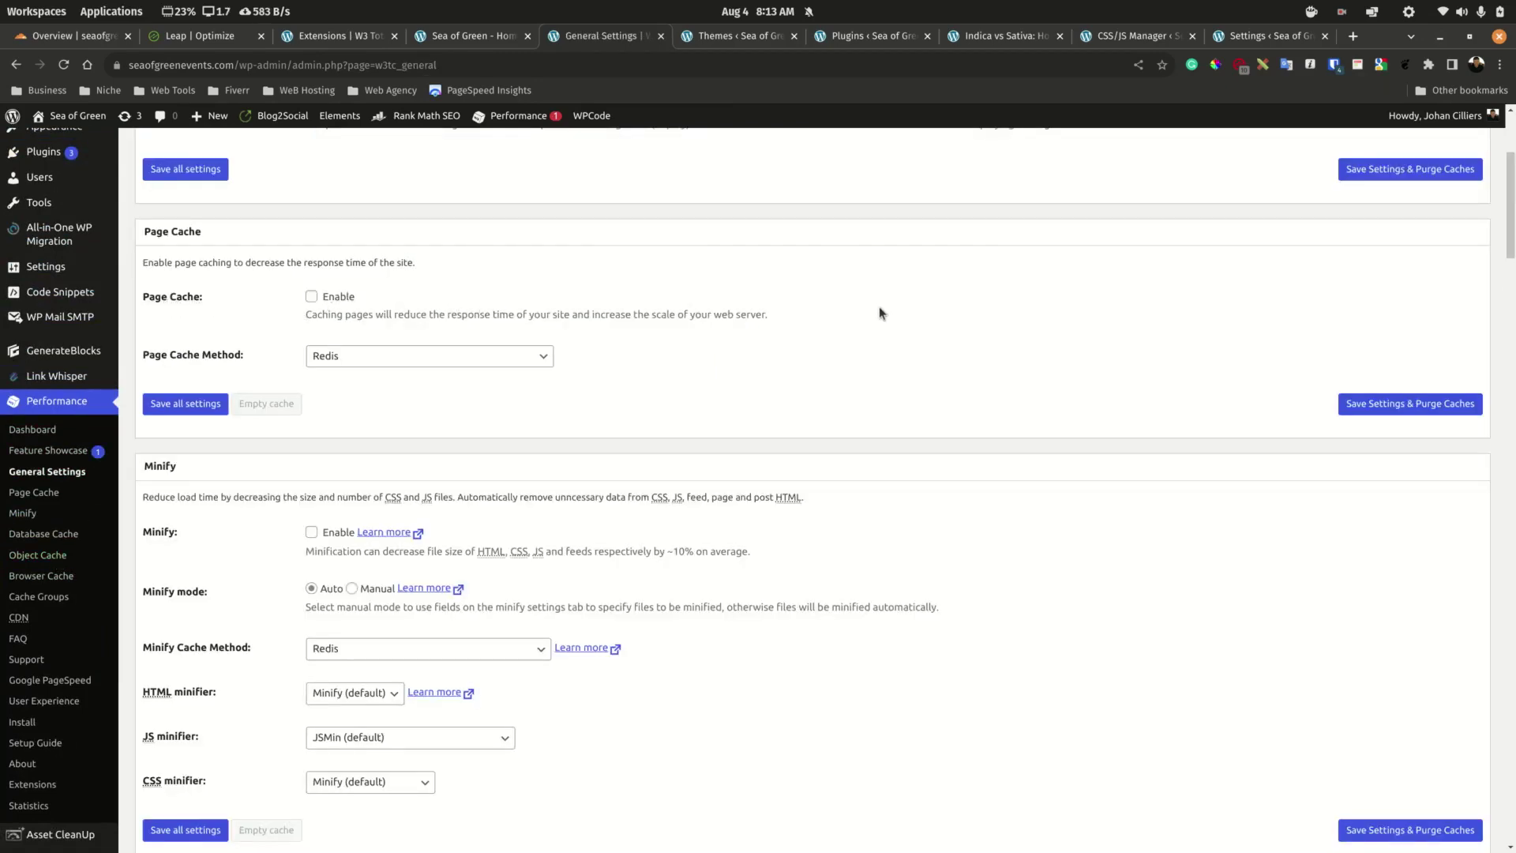
pyautogui.scroll(-3, 884, 306)
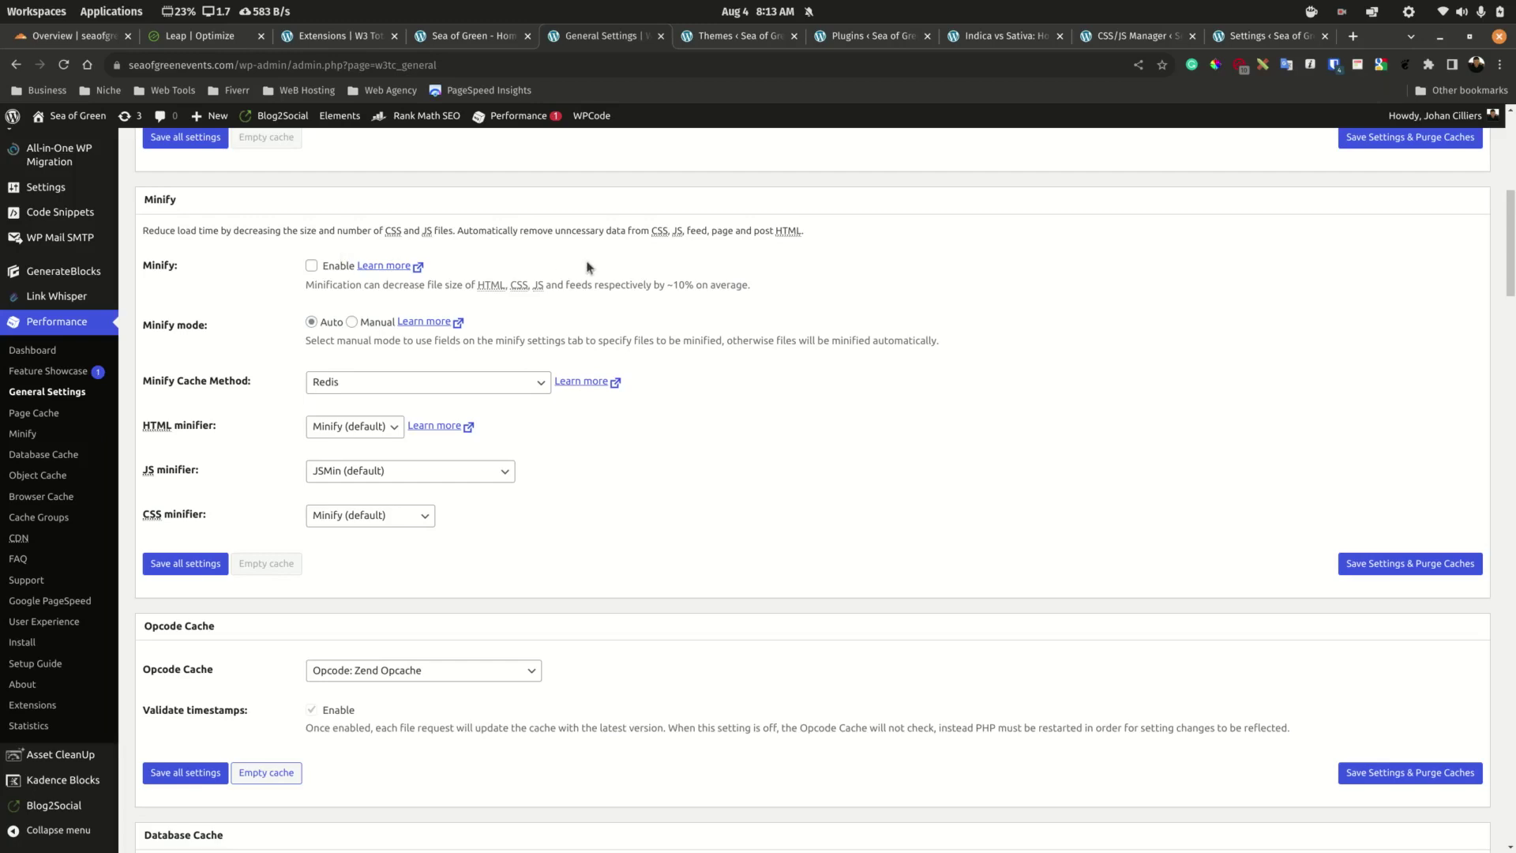
pyautogui.scroll(-2, 758, 236)
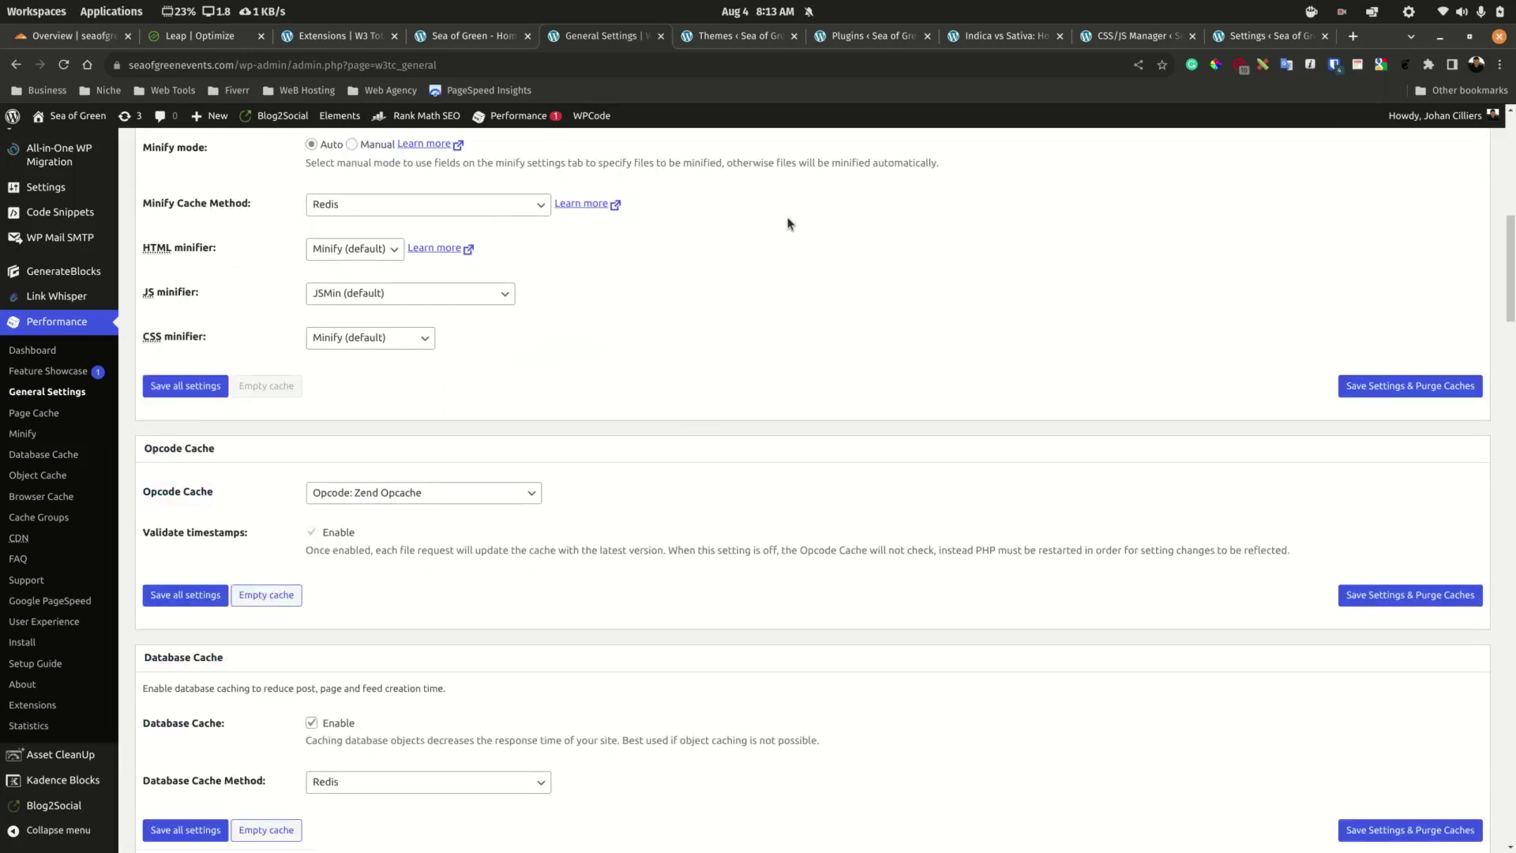
pyautogui.scroll(-2, 790, 225)
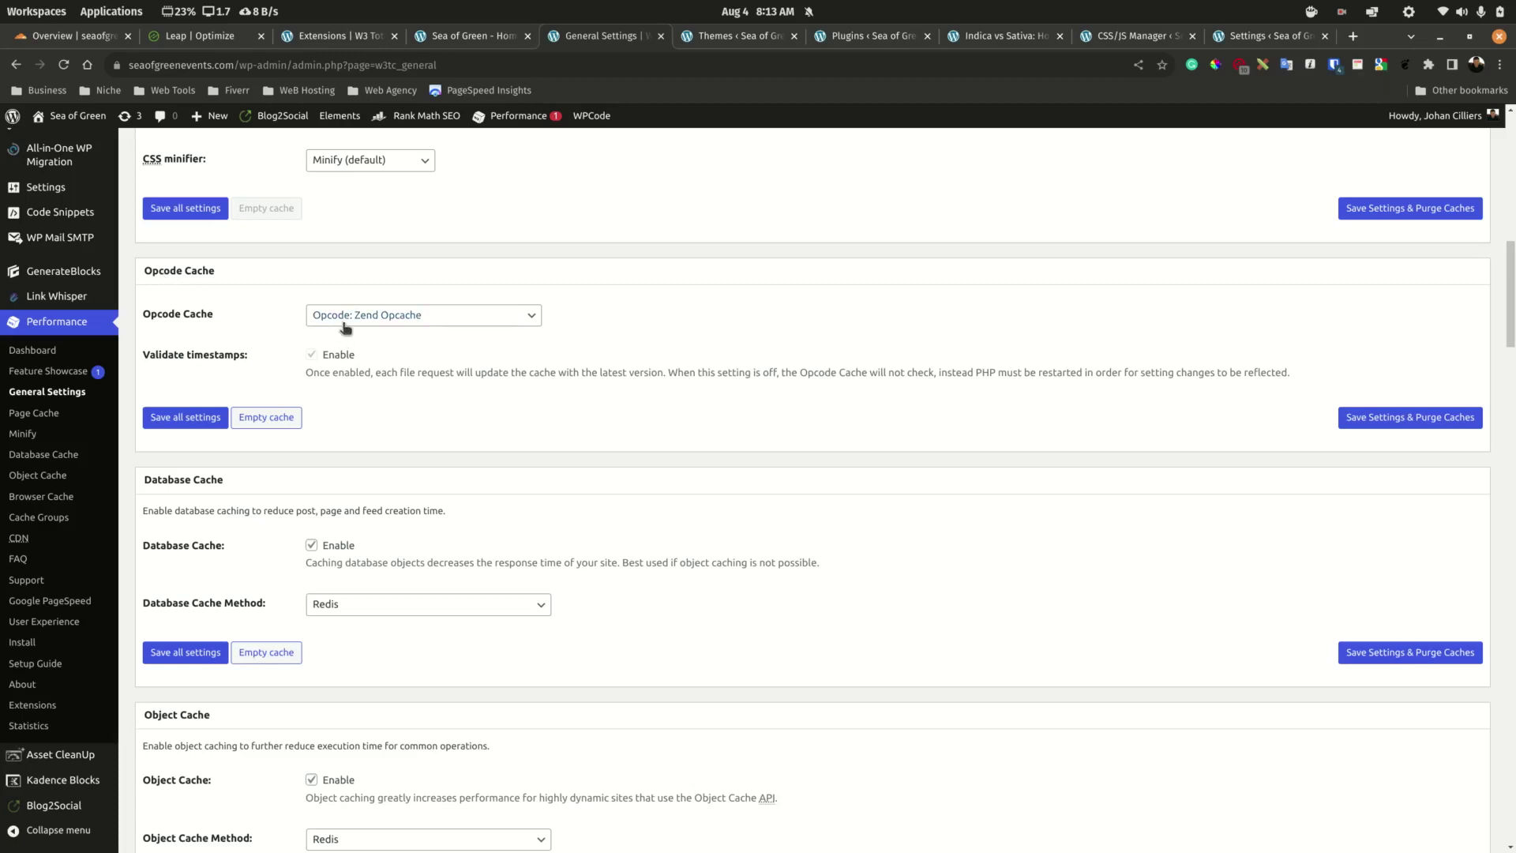
pyautogui.scroll(-3, 367, 358)
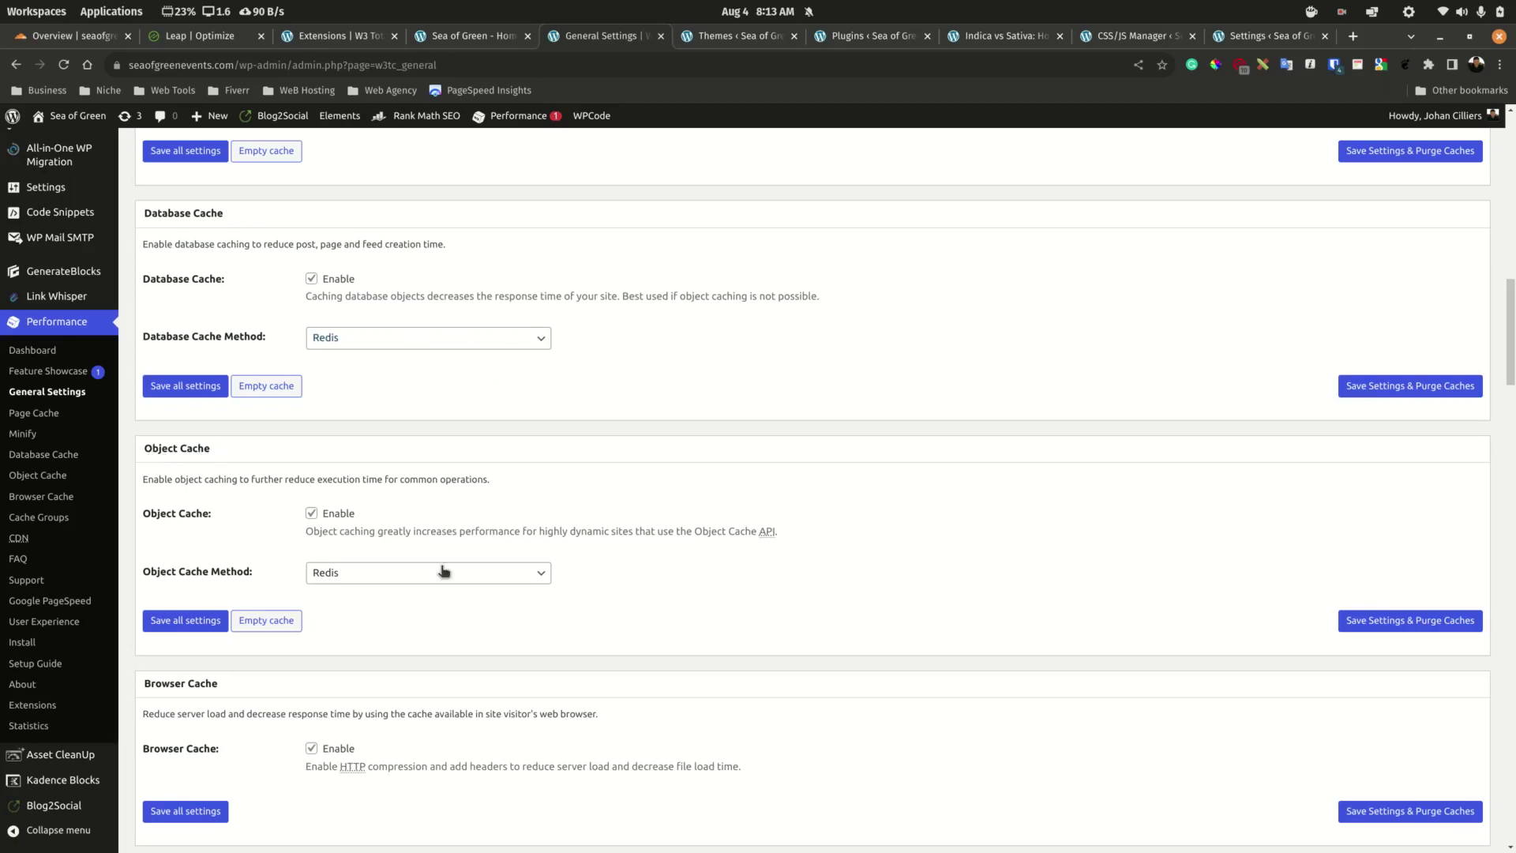
pyautogui.click(512, 339)
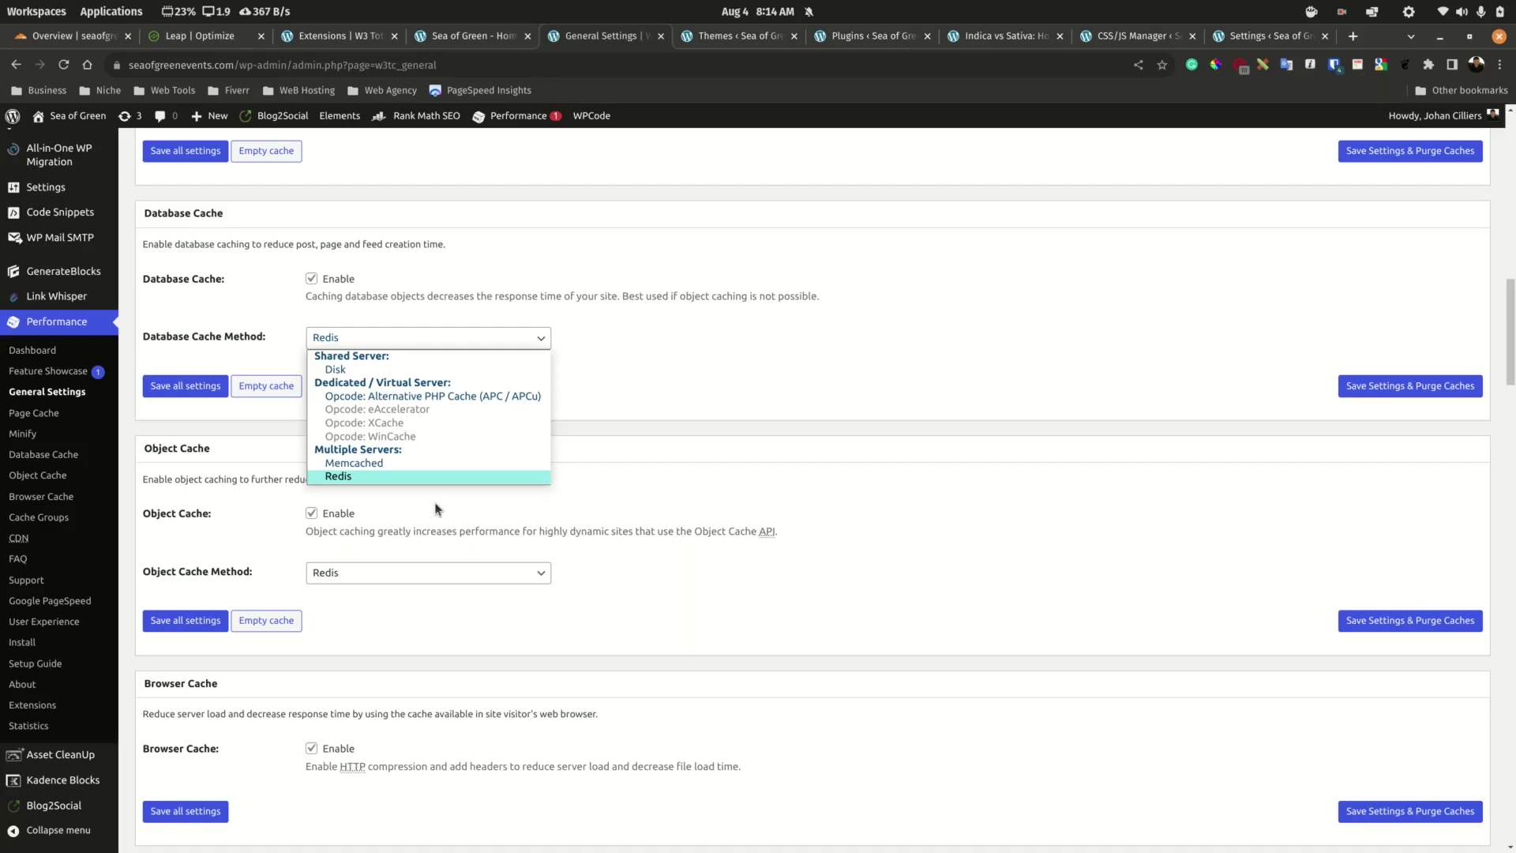
pyautogui.click(964, 46)
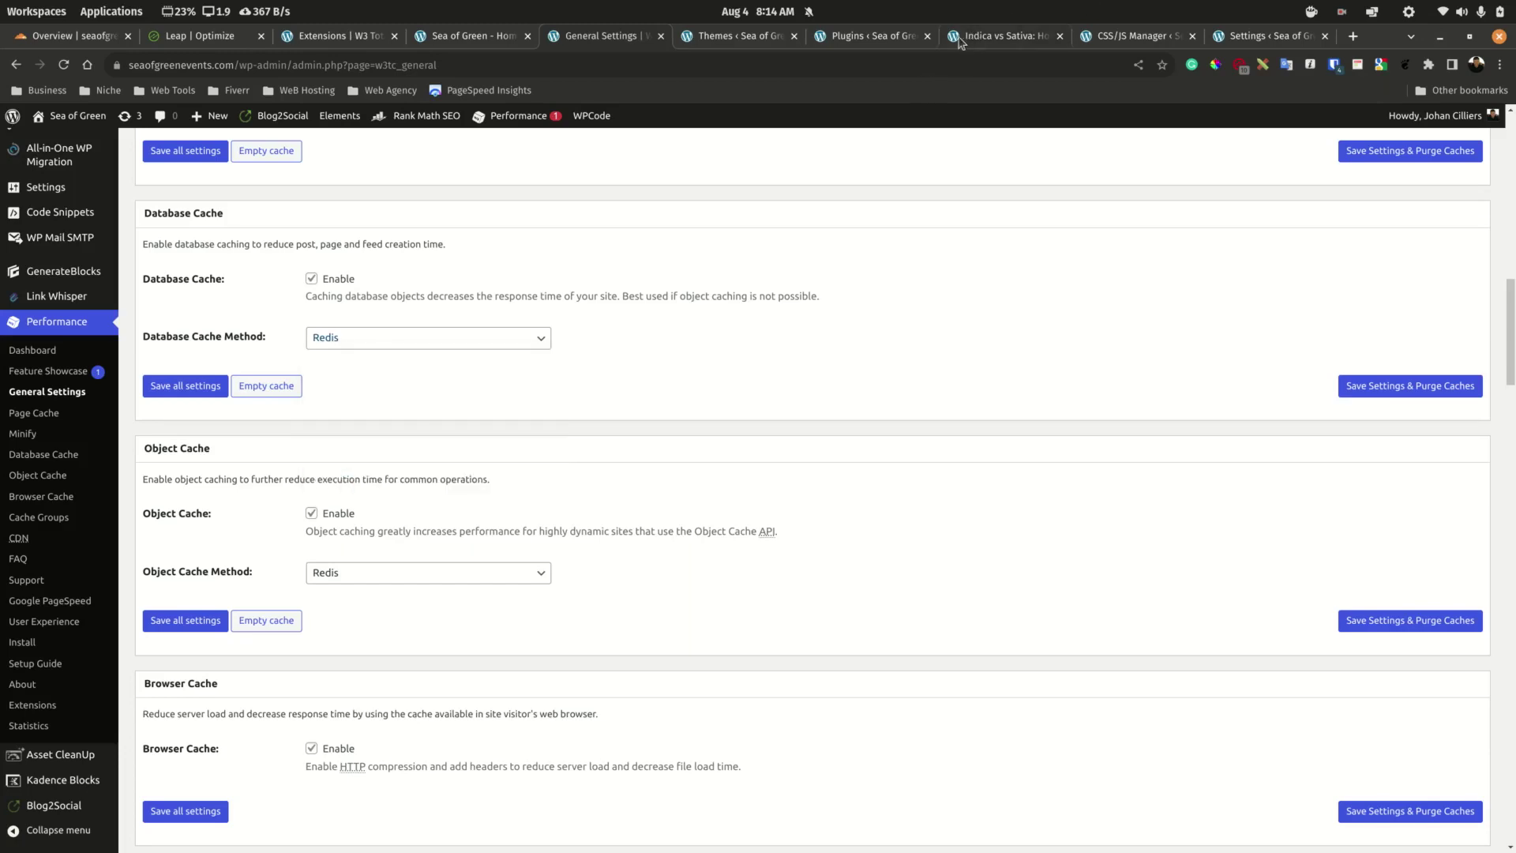
# Open the Indica vs Sativa article and inspect its network requests' response headers, including Cache-Control and Cf-Cache-Status, in the developer tools.
pyautogui.click(1041, 34)
pyautogui.hotkey('alt', 'Tab')
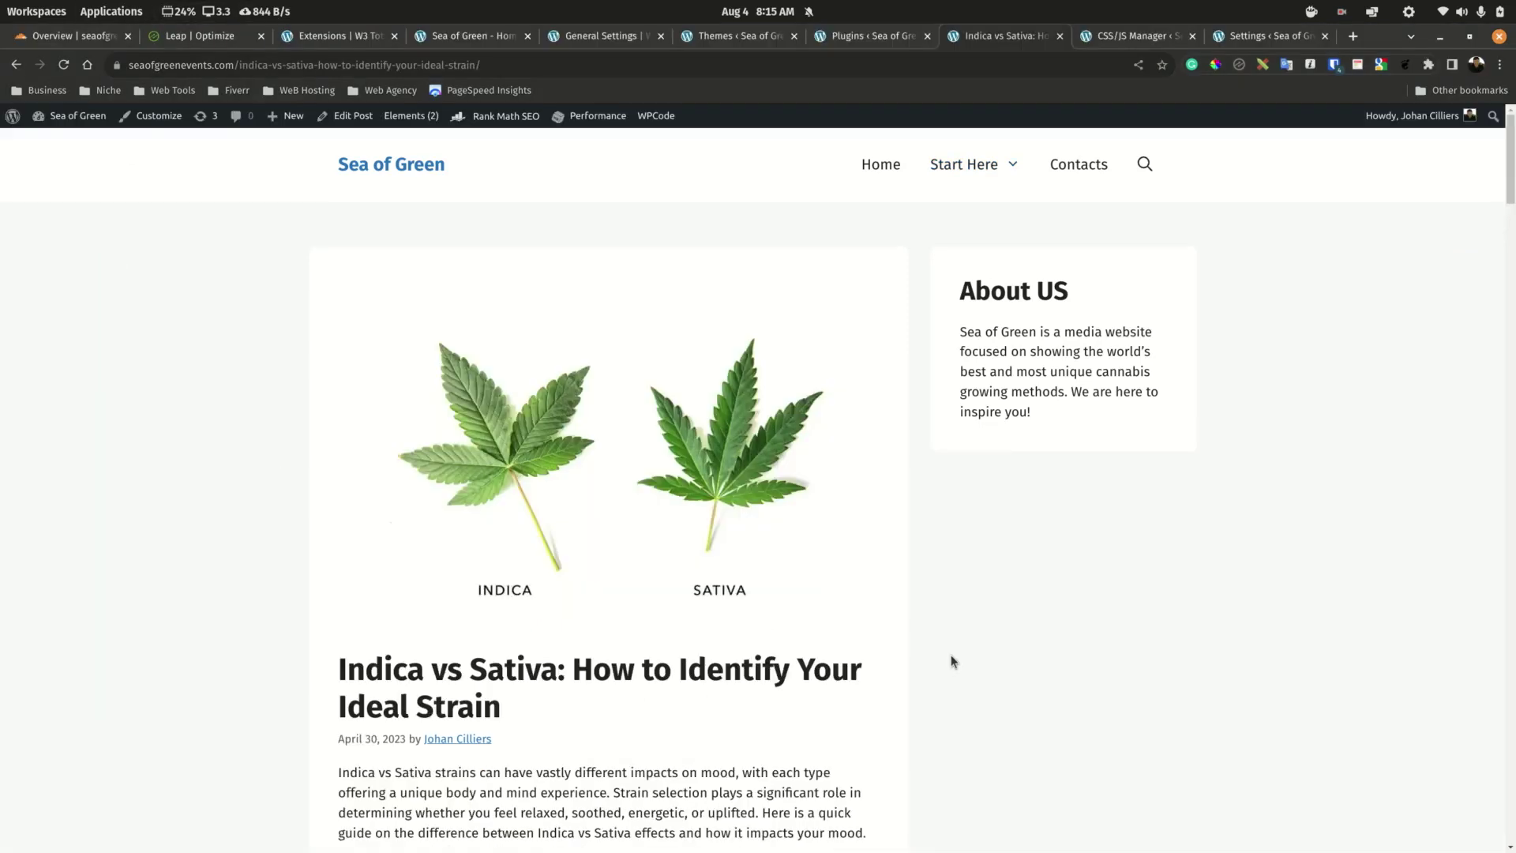
pyautogui.hotkey('ctrl', 'shift', 'i')
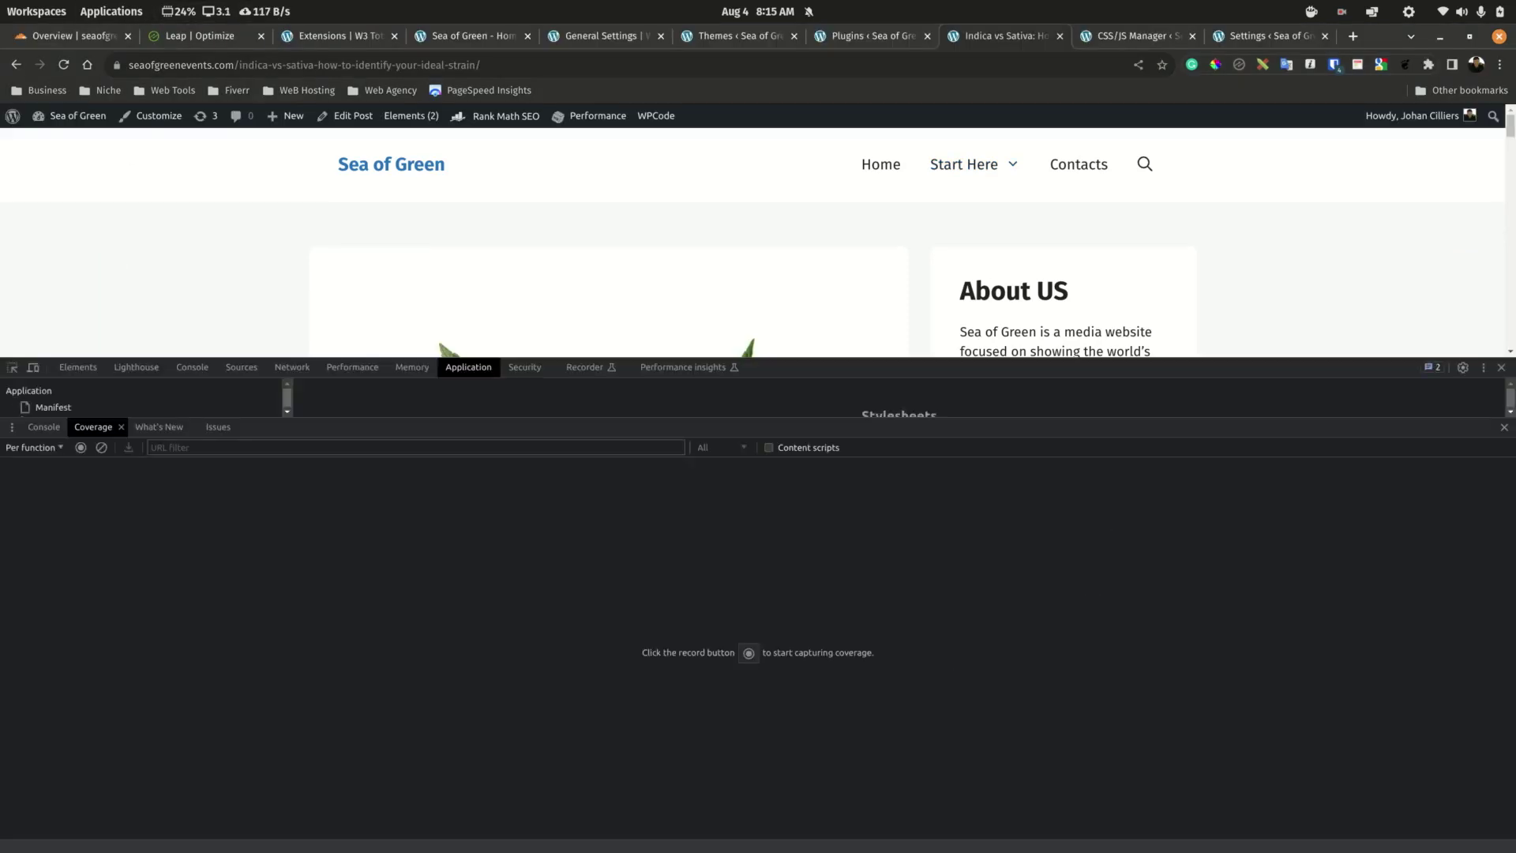
pyautogui.click(1505, 427)
pyautogui.click(292, 368)
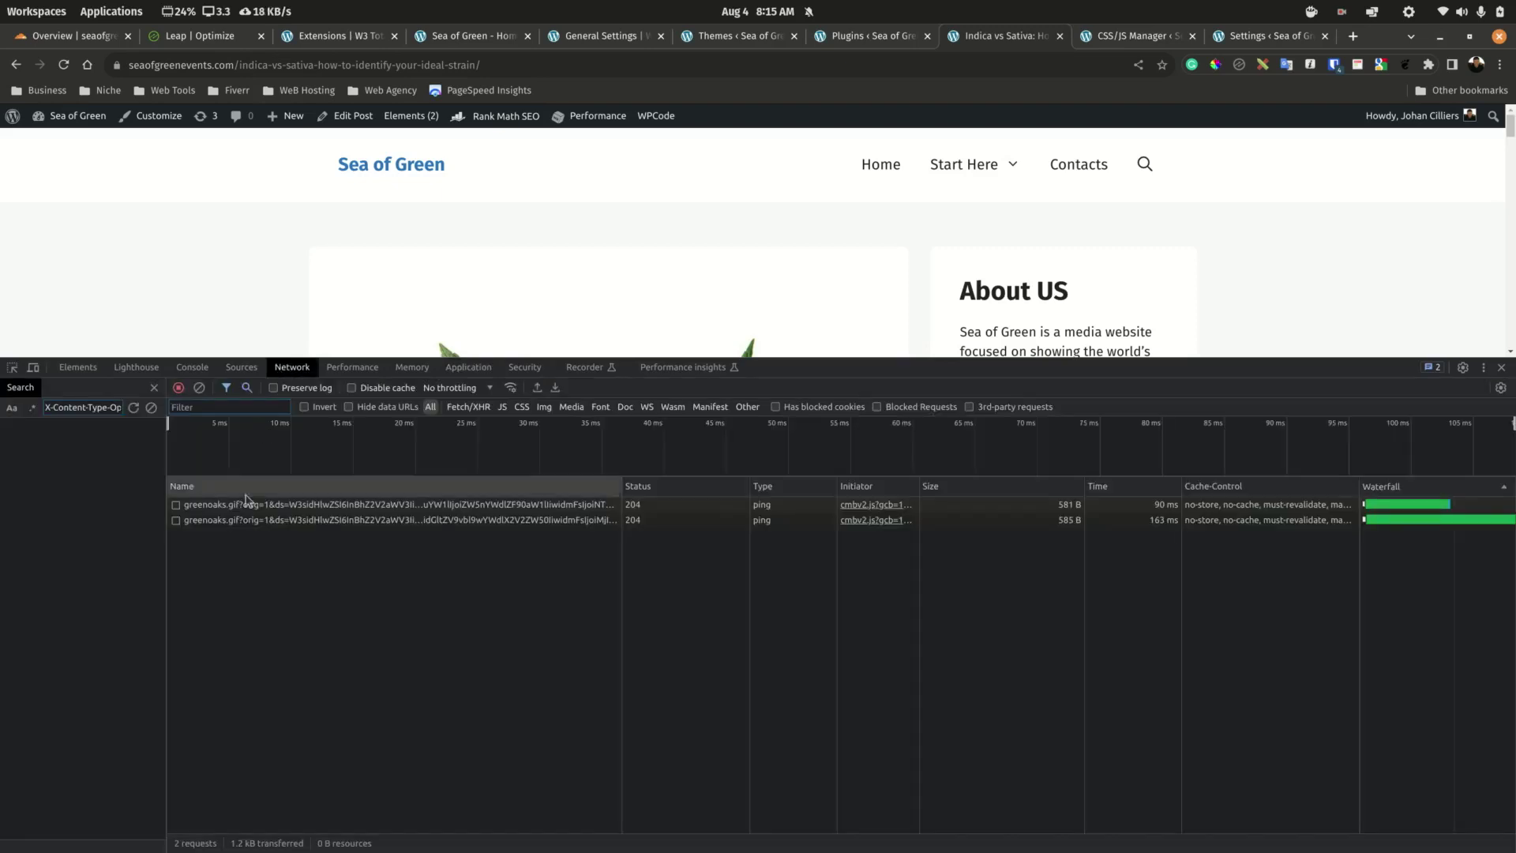
pyautogui.click(401, 520)
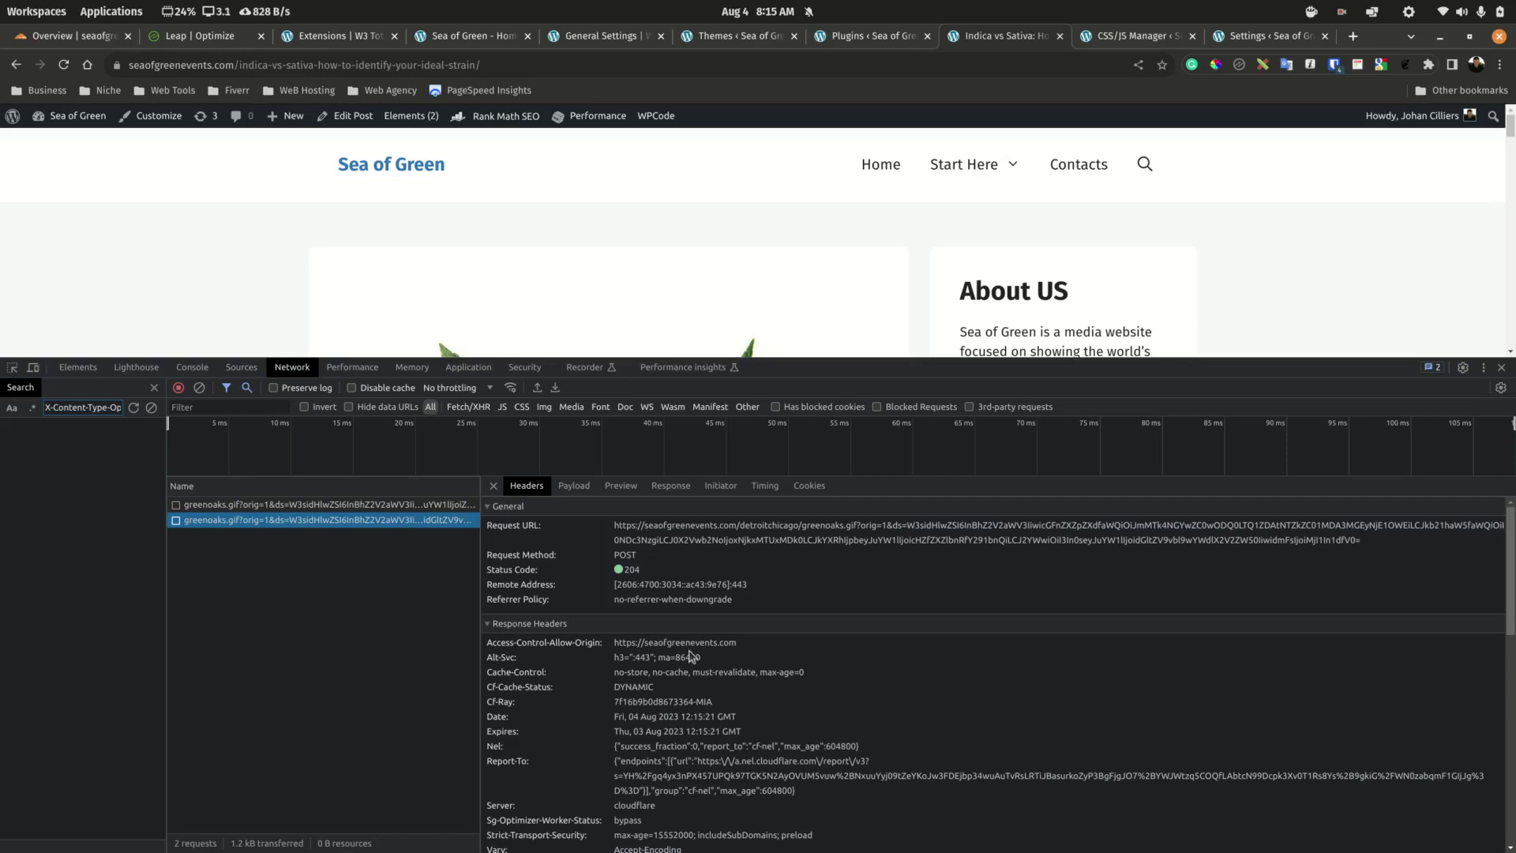
pyautogui.scroll(-2, 652, 697)
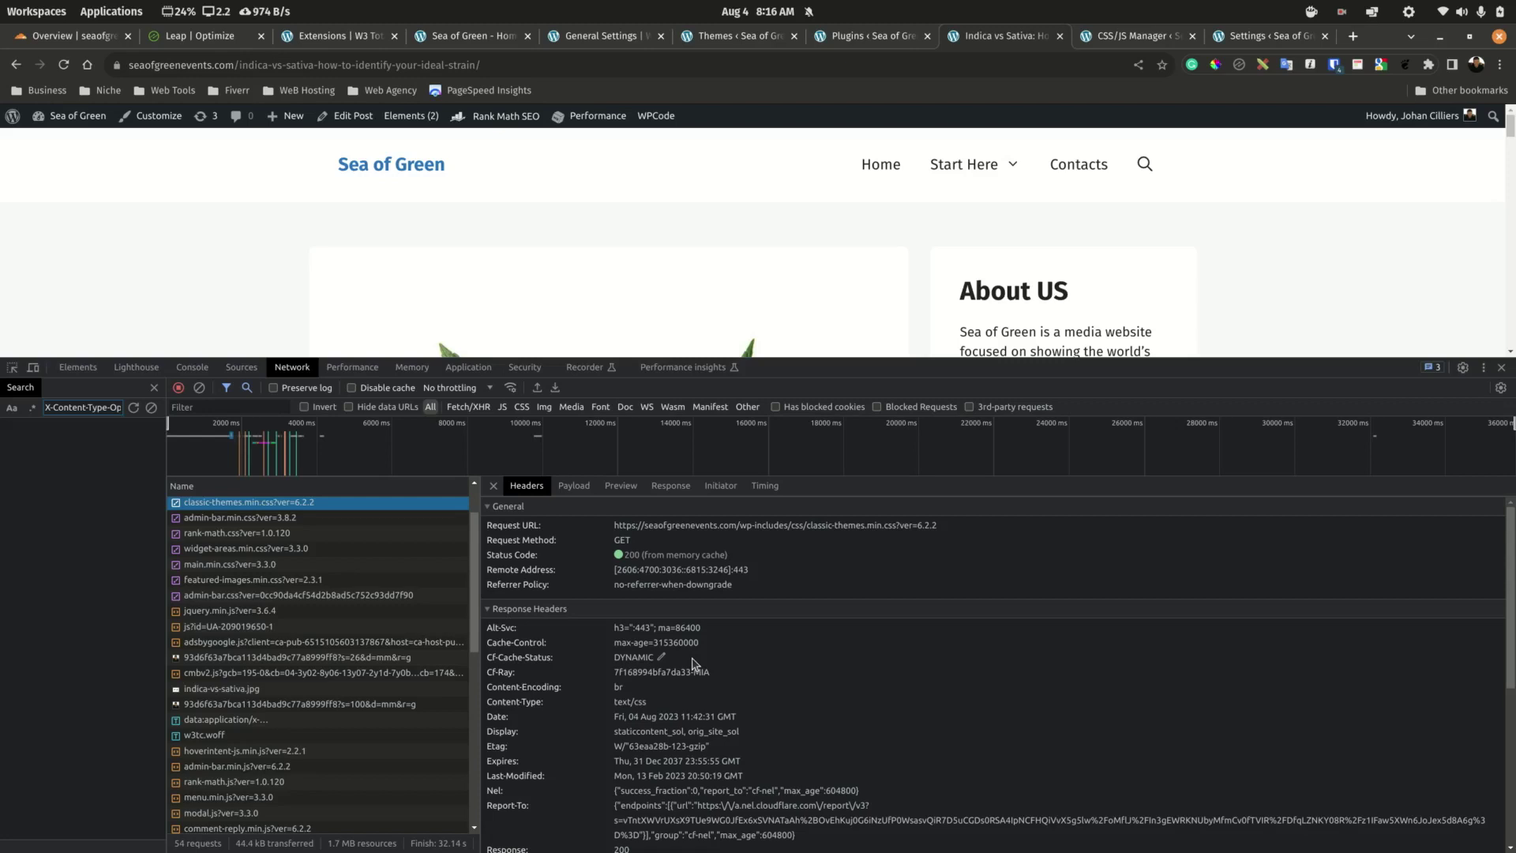
# Open the Tunlguard hosting website, tunlguard.com, in a new incognito window.
pyautogui.hotkey('ctrl', 'shift', 'n')
pyautogui.write('tunlguard.com')
pyautogui.press('Return')
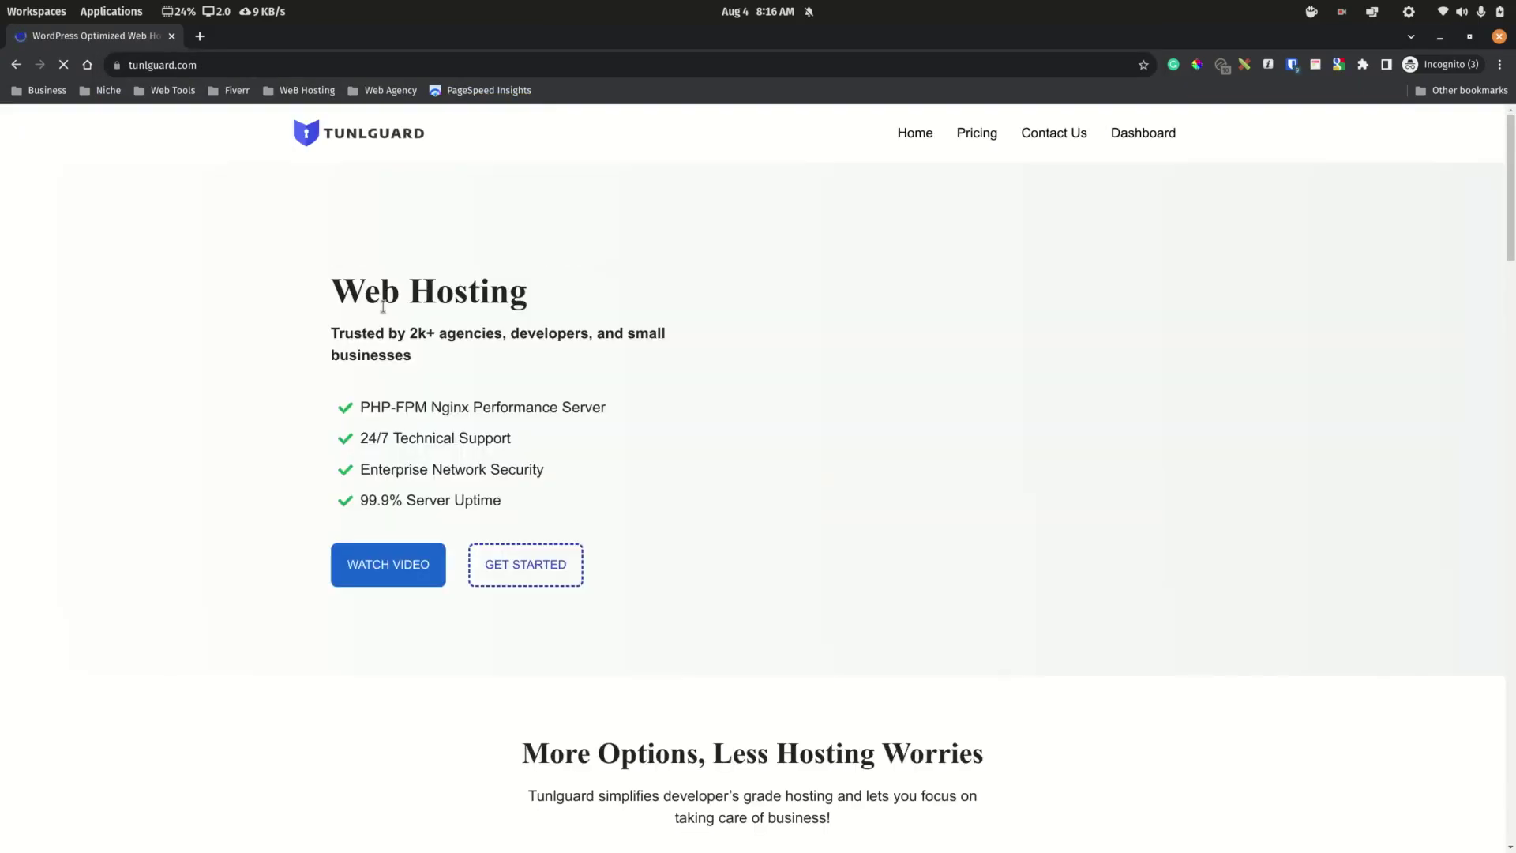
# Switch to the Tunlguard hosting dashboard, open its PHP Selector, and choose the domain seaofgreenevents.com.
pyautogui.hotkey('alt', 'Tab')
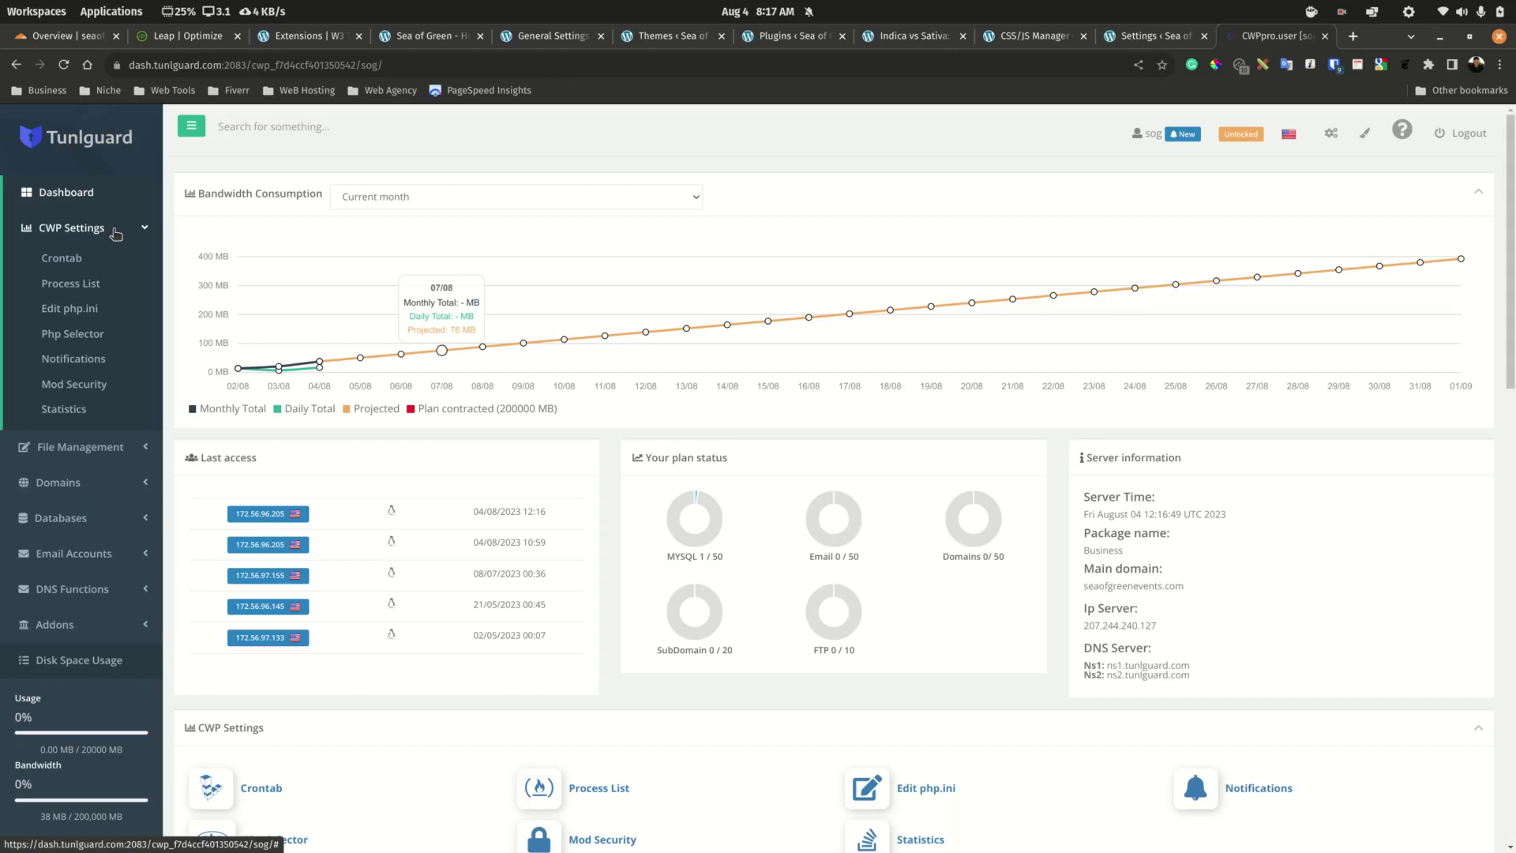
pyautogui.click(99, 335)
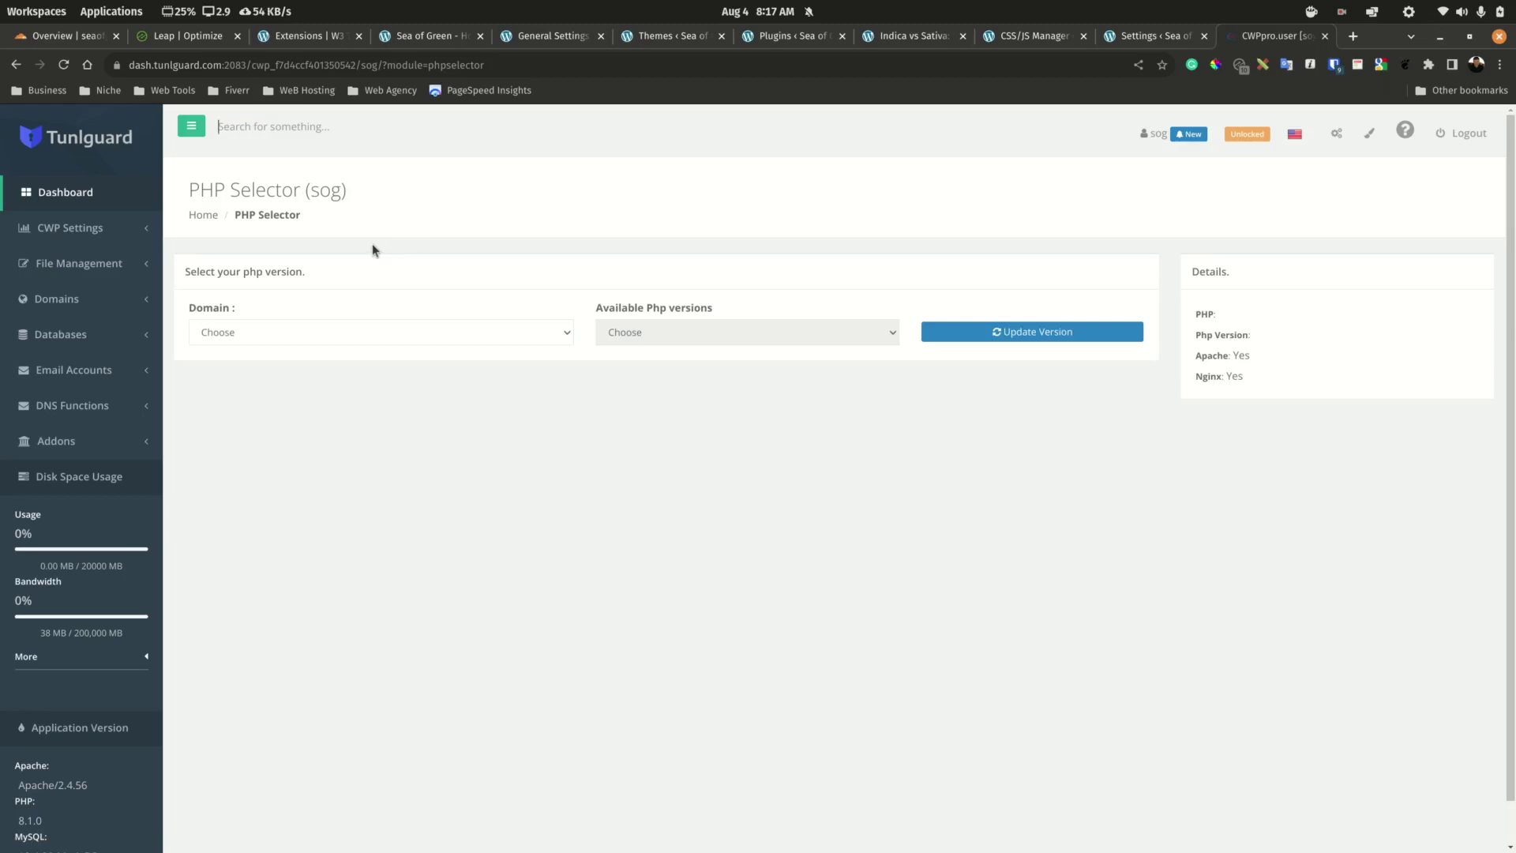
pyautogui.click(346, 332)
pyautogui.click(289, 367)
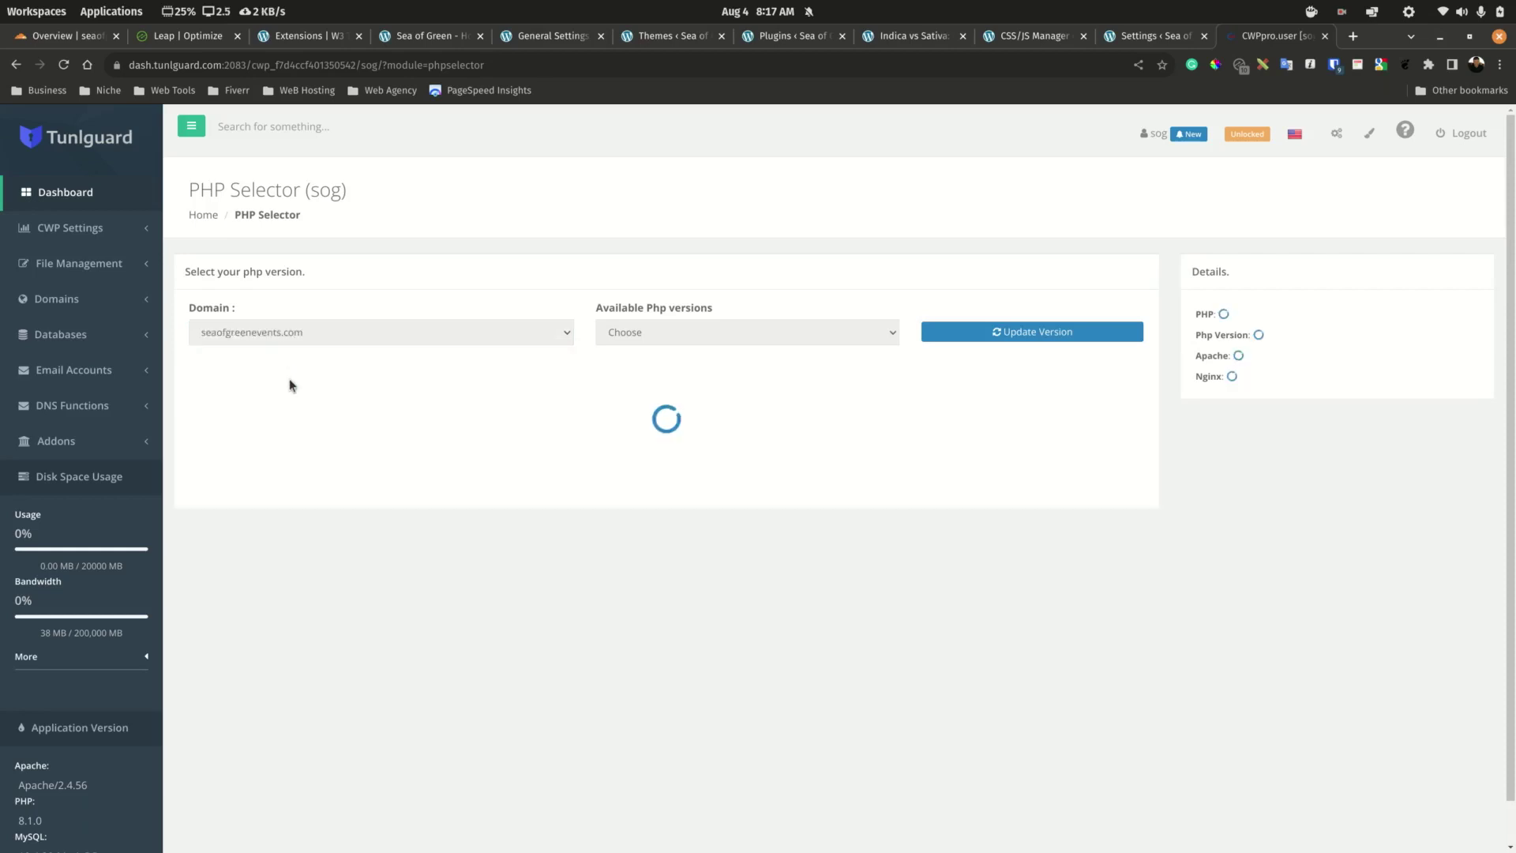
# Look through the available PHP versions for seaofgreenevents.com and check the PHP version in the domain's Details.
pyautogui.click(719, 332)
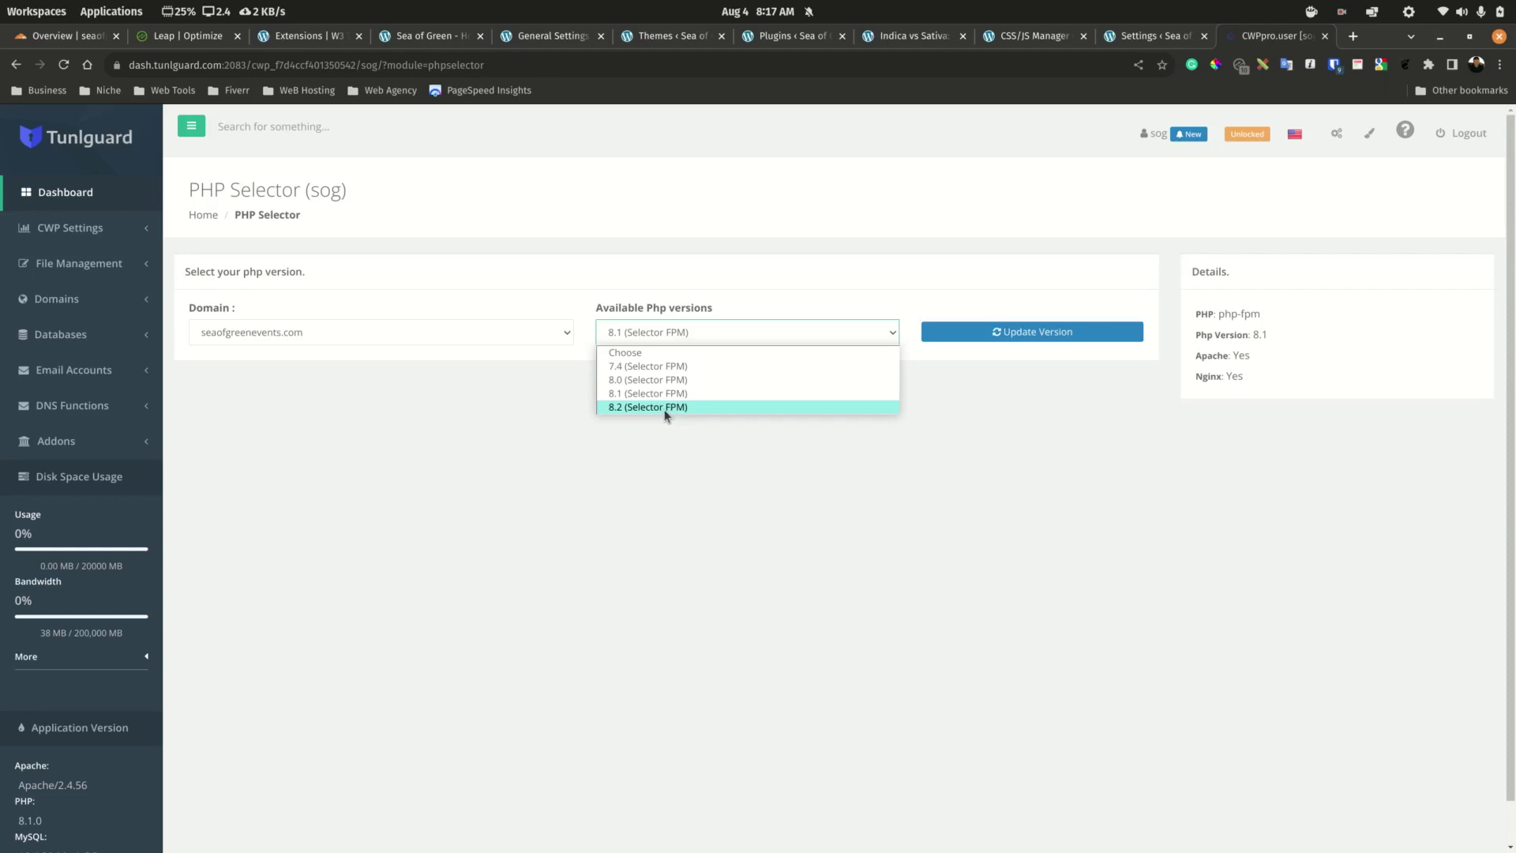
pyautogui.click(650, 477)
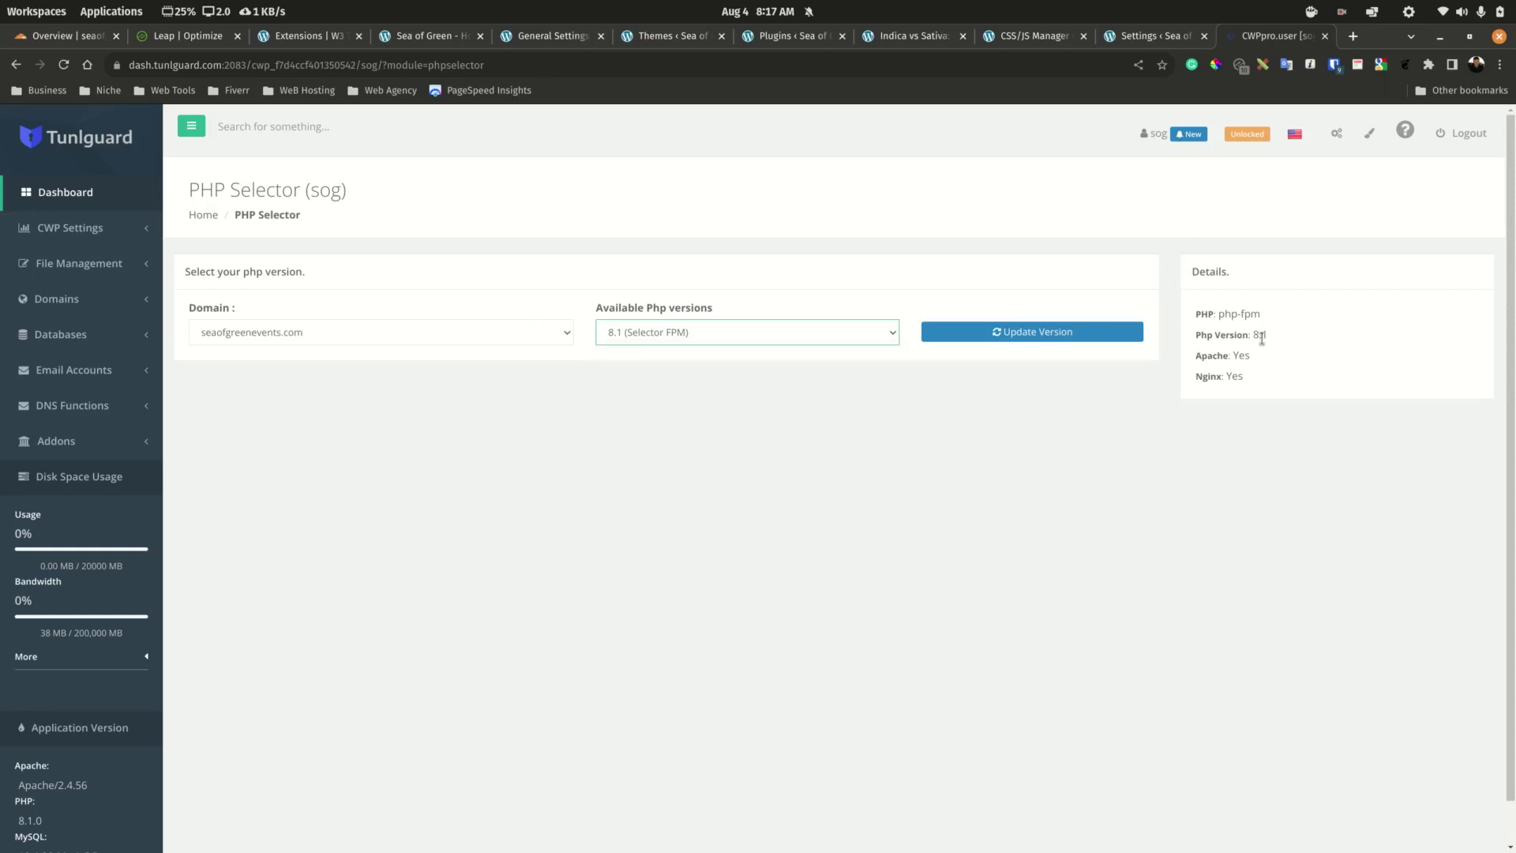
pyautogui.moveTo(1272, 341); pyautogui.dragTo(1255, 336)
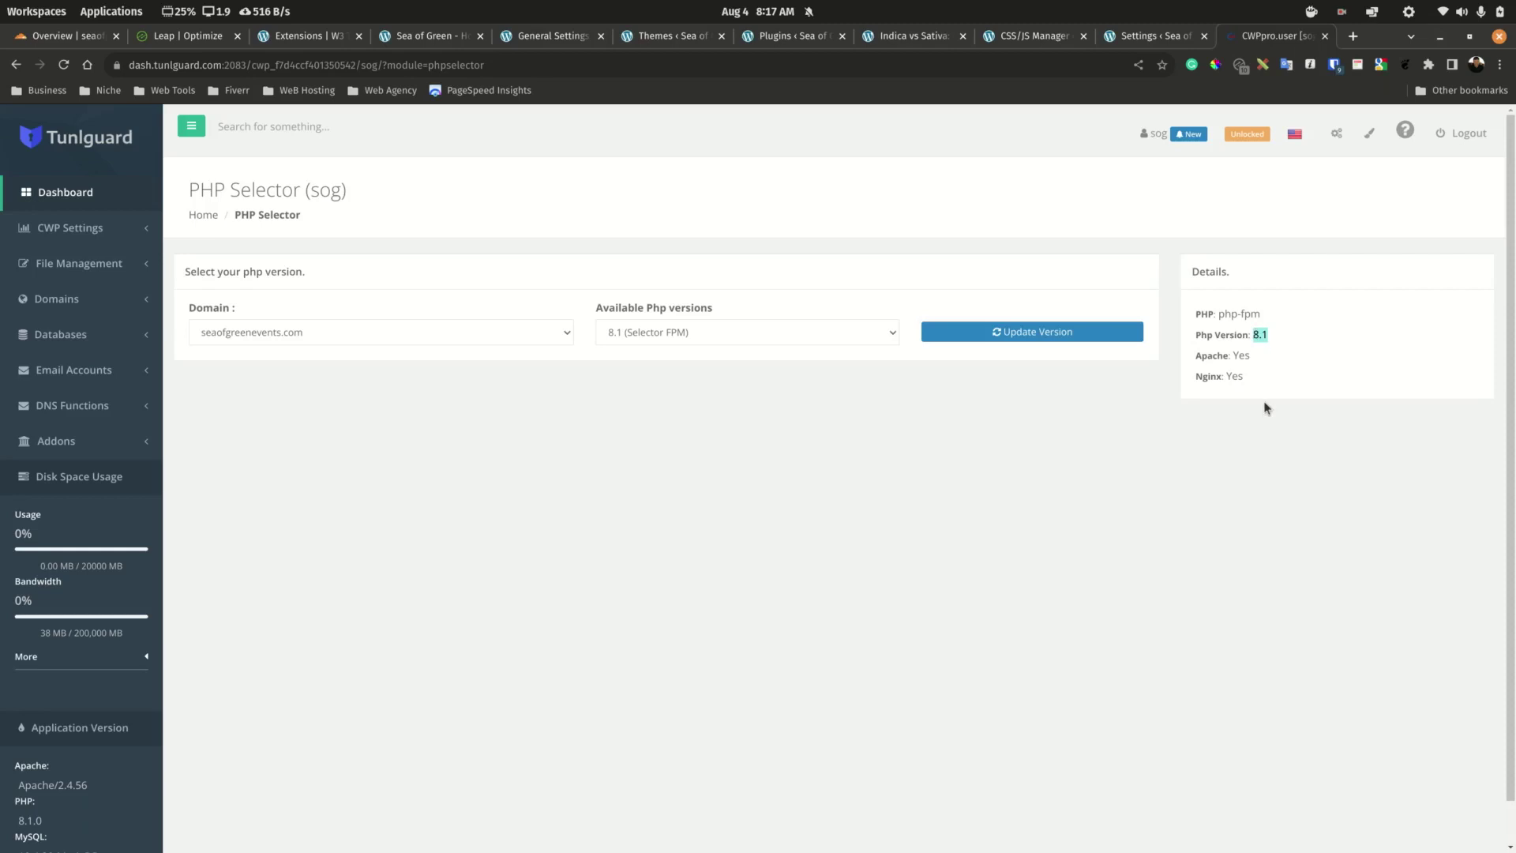
pyautogui.click(728, 332)
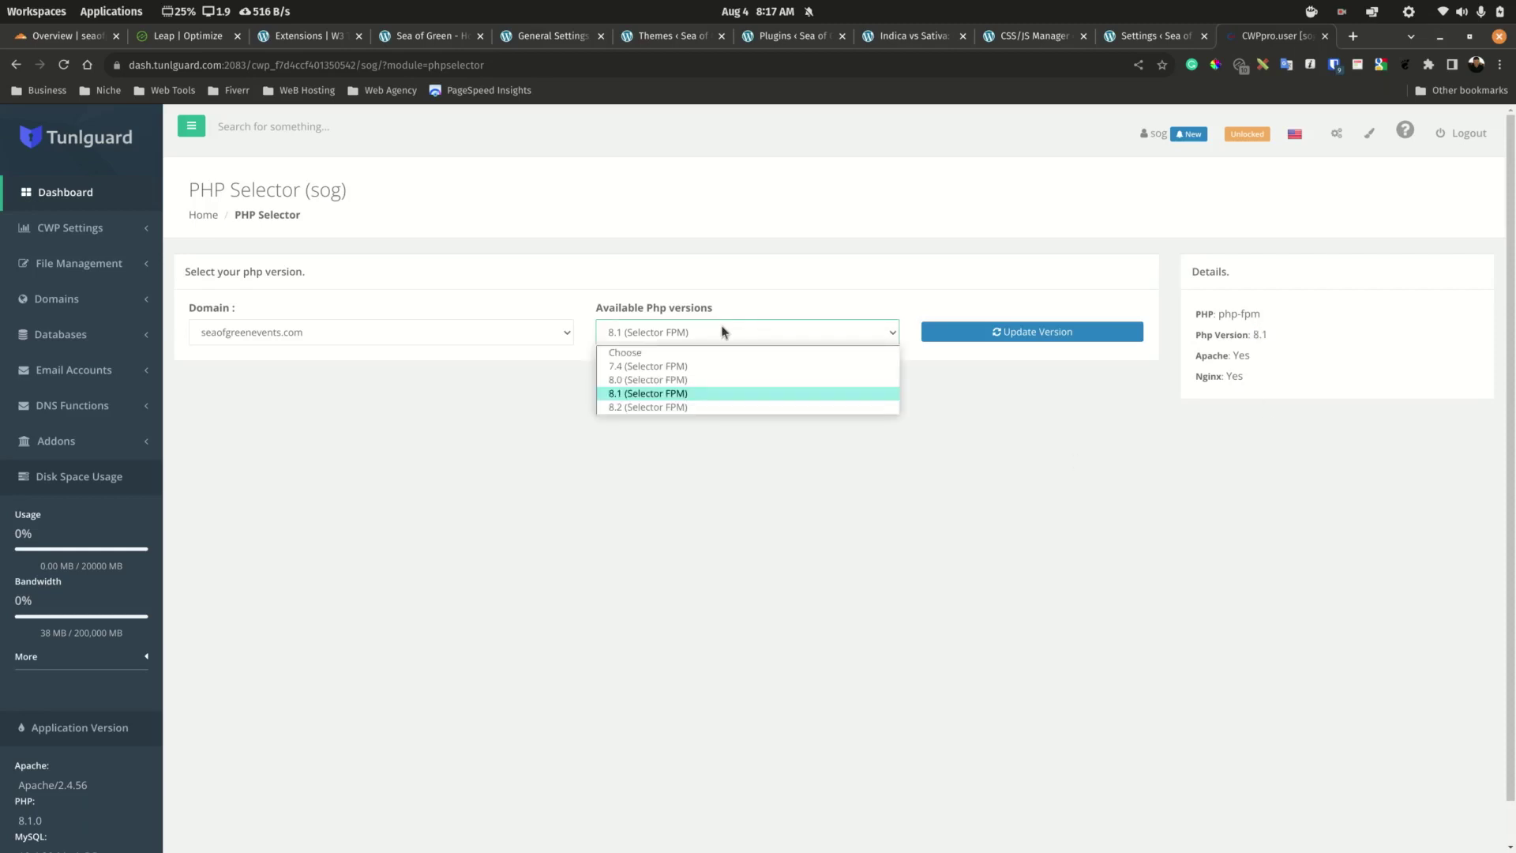
pyautogui.click(1090, 541)
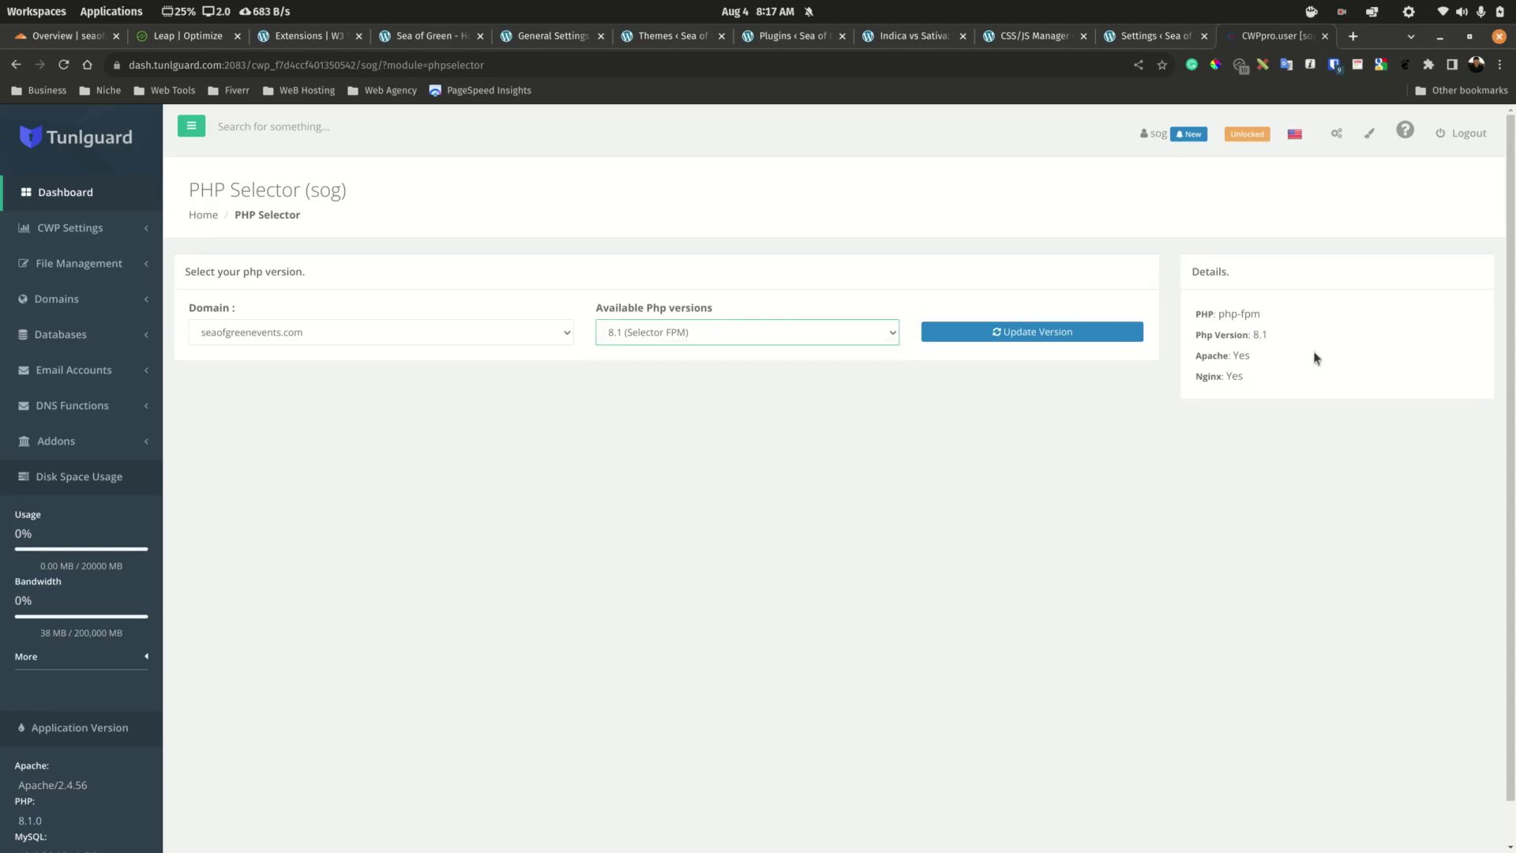
pyautogui.doubleClick(1264, 336)
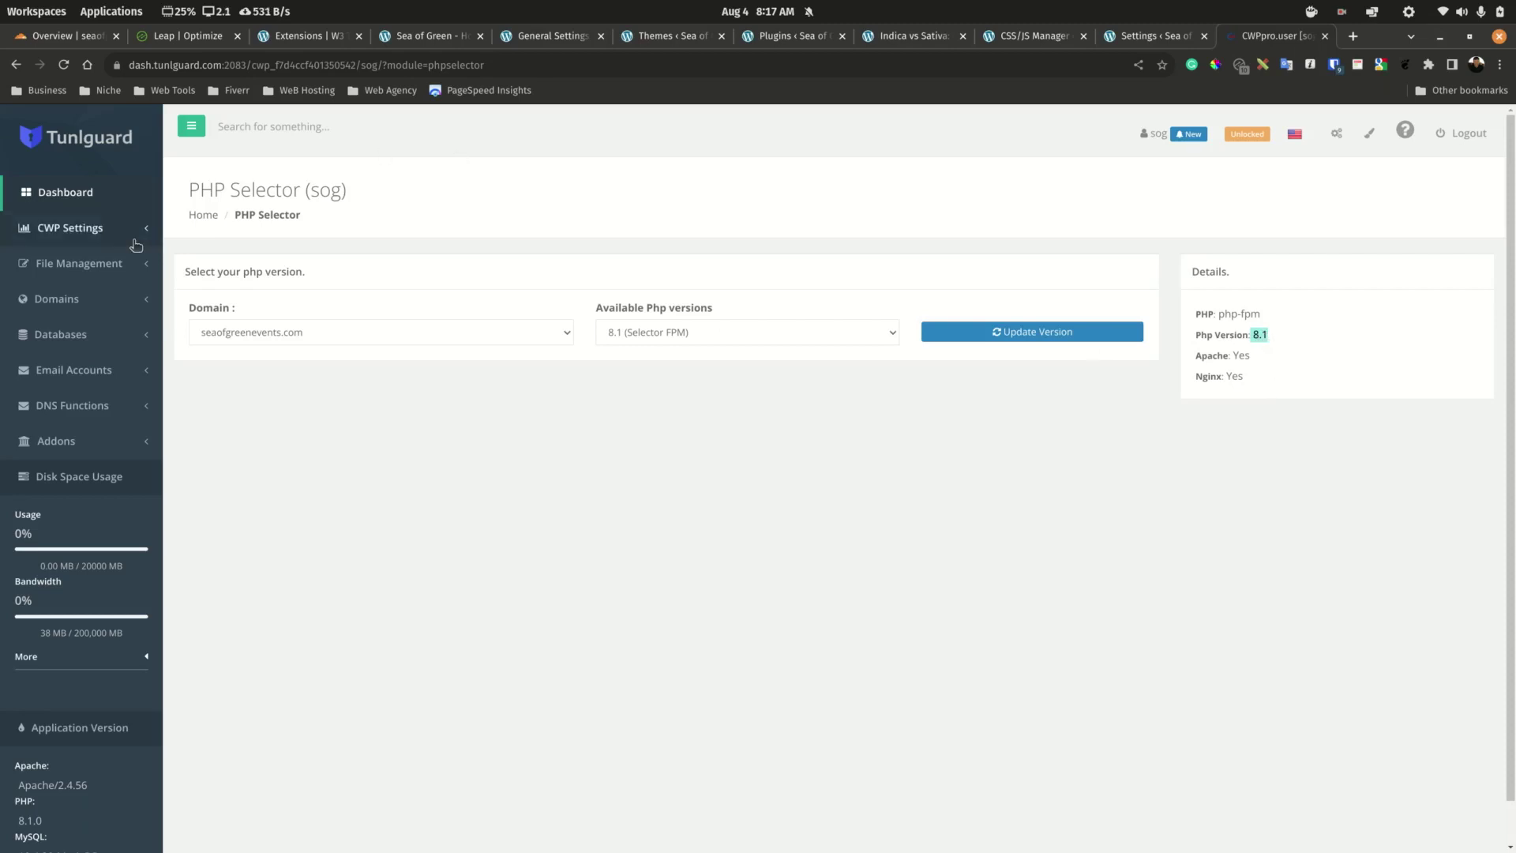
# Open the Php.ini Editor for seaofgreenevents.com, review its basic settings, and return to the WordPress admin.
pyautogui.click(73, 228)
pyautogui.click(85, 308)
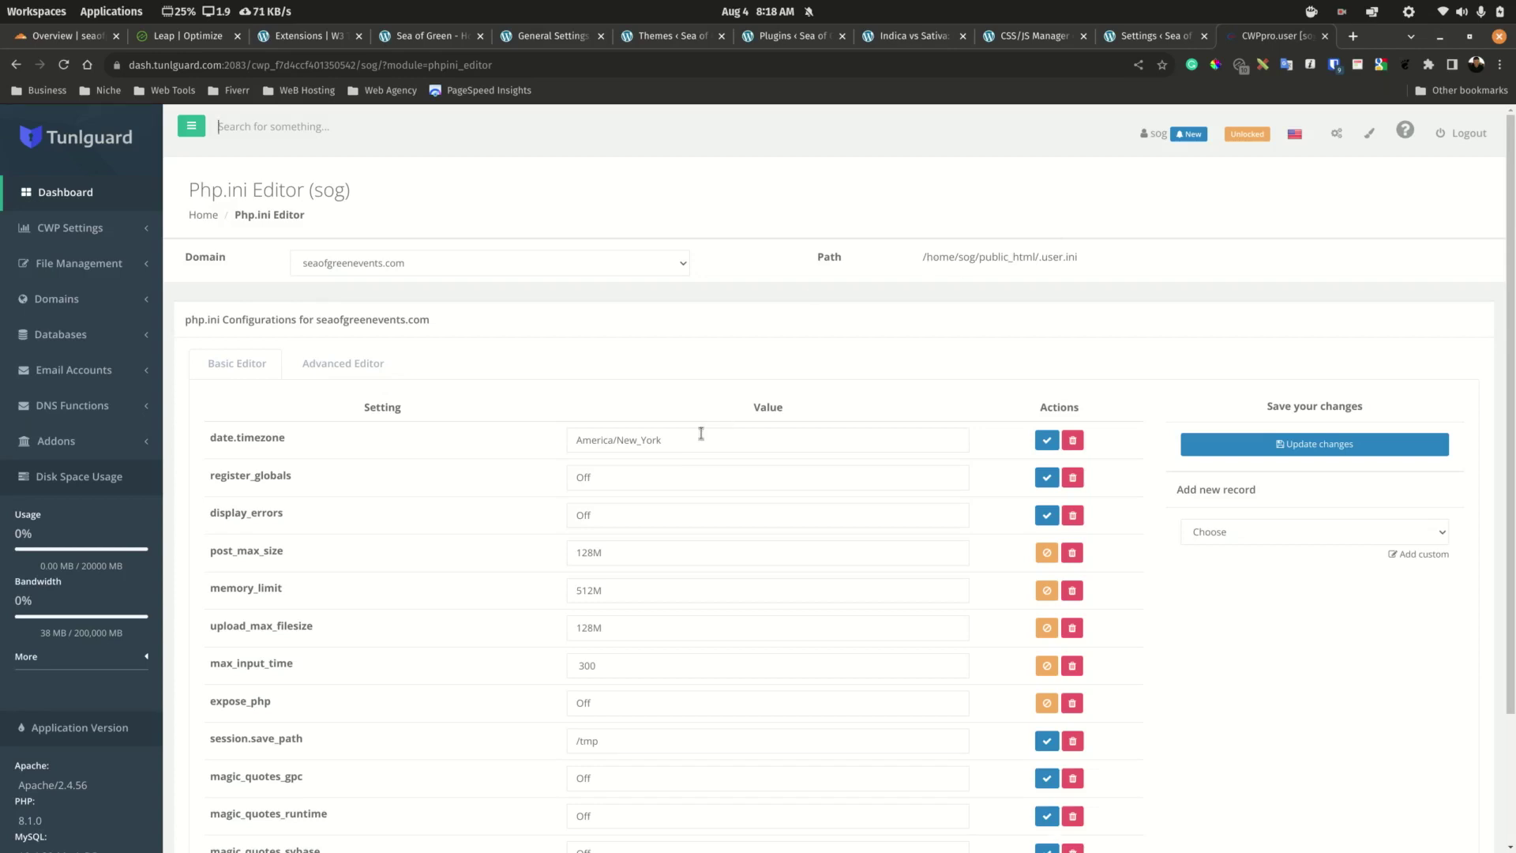
pyautogui.scroll(-2, 721, 424)
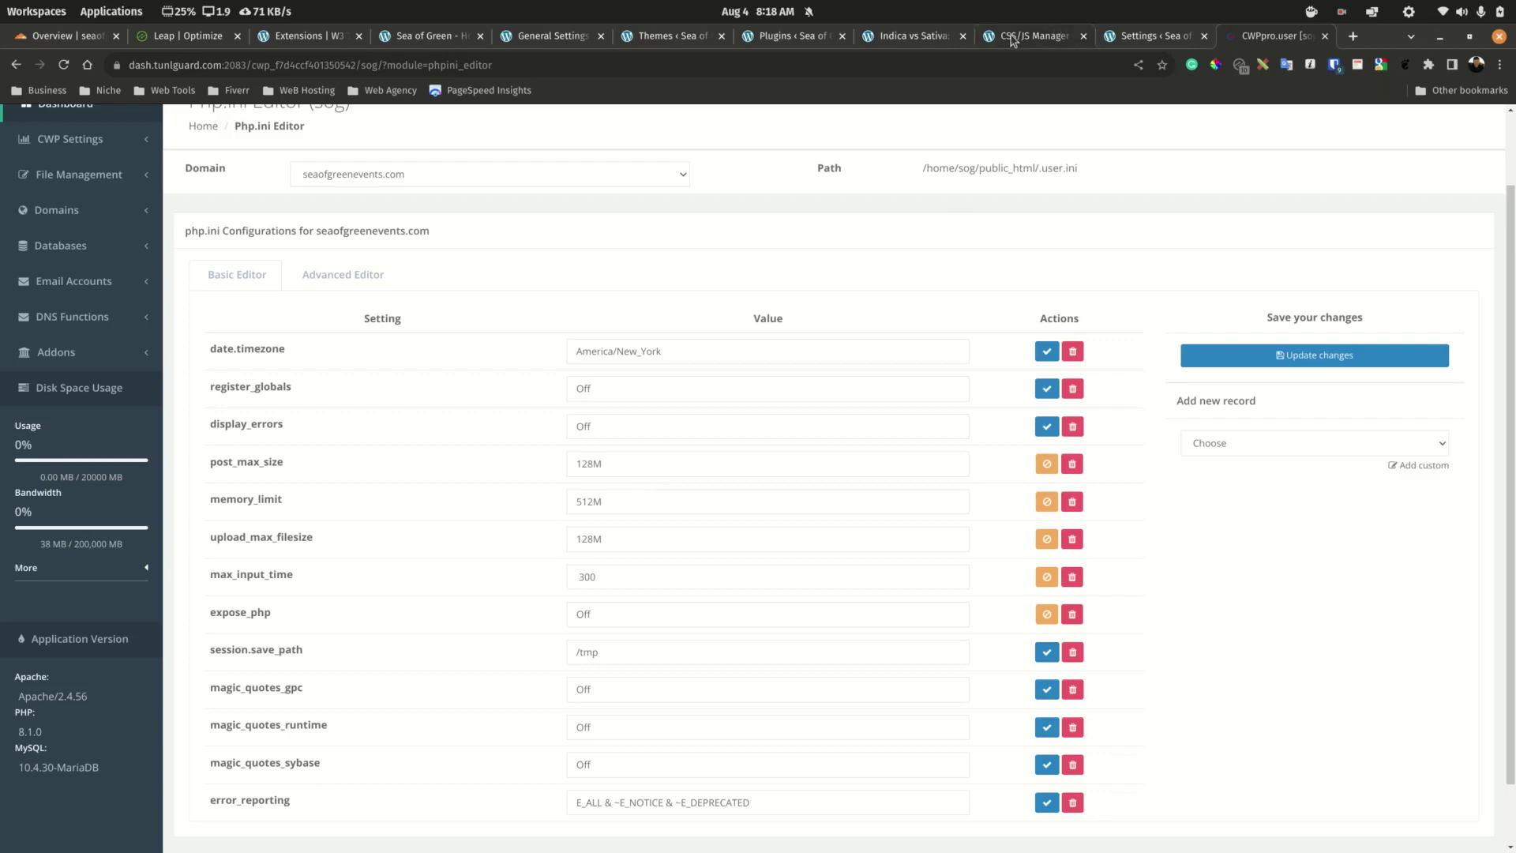
pyautogui.click(553, 36)
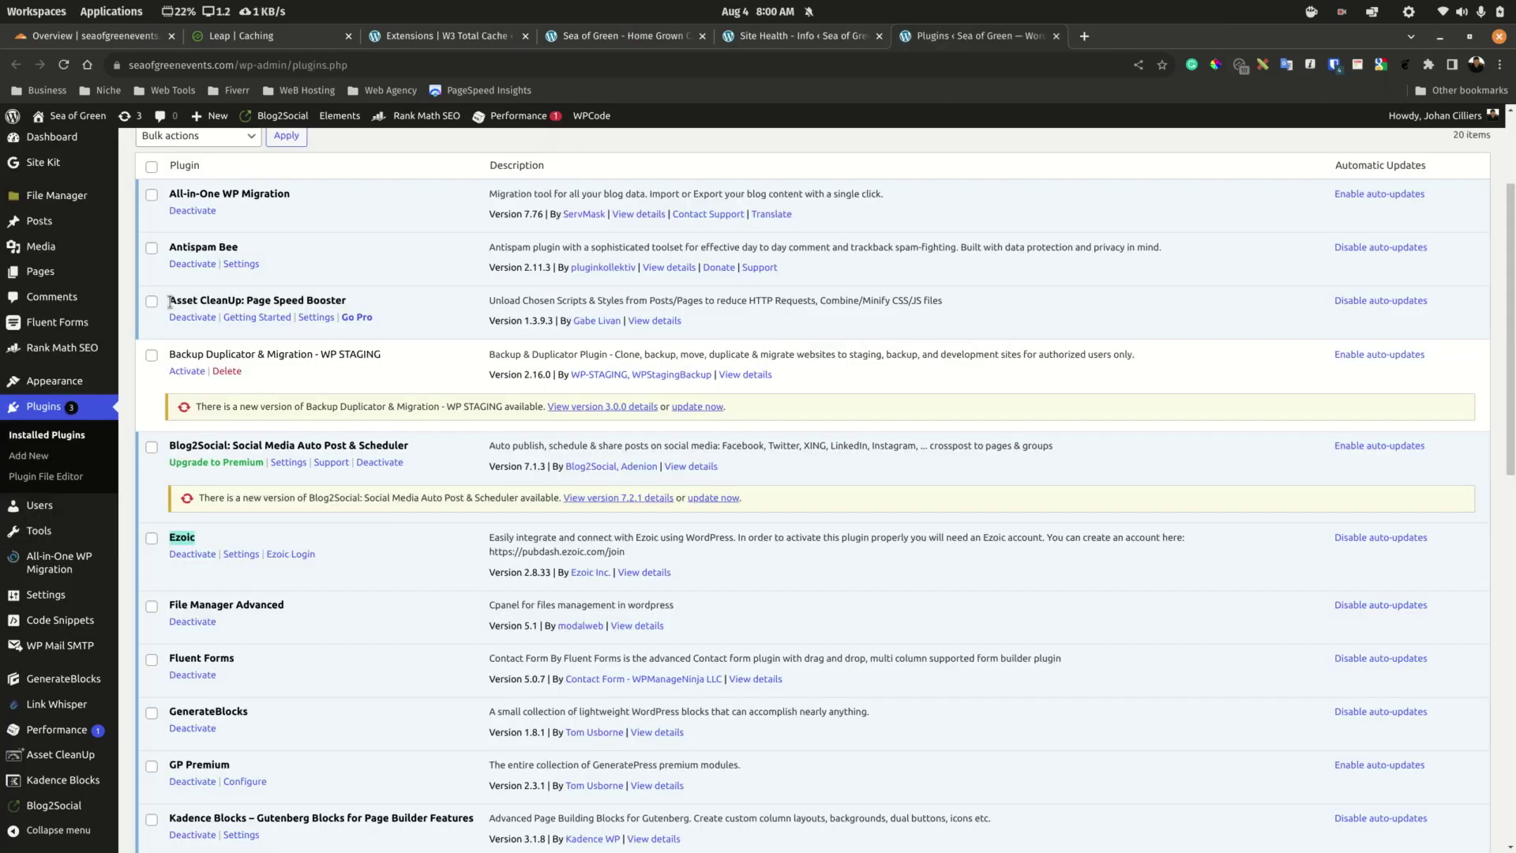
# Open the Asset CleanUp: Page Speed Booster plugin's settings and read the Stripping the "fat" section.
pyautogui.moveTo(169, 301); pyautogui.dragTo(354, 304)
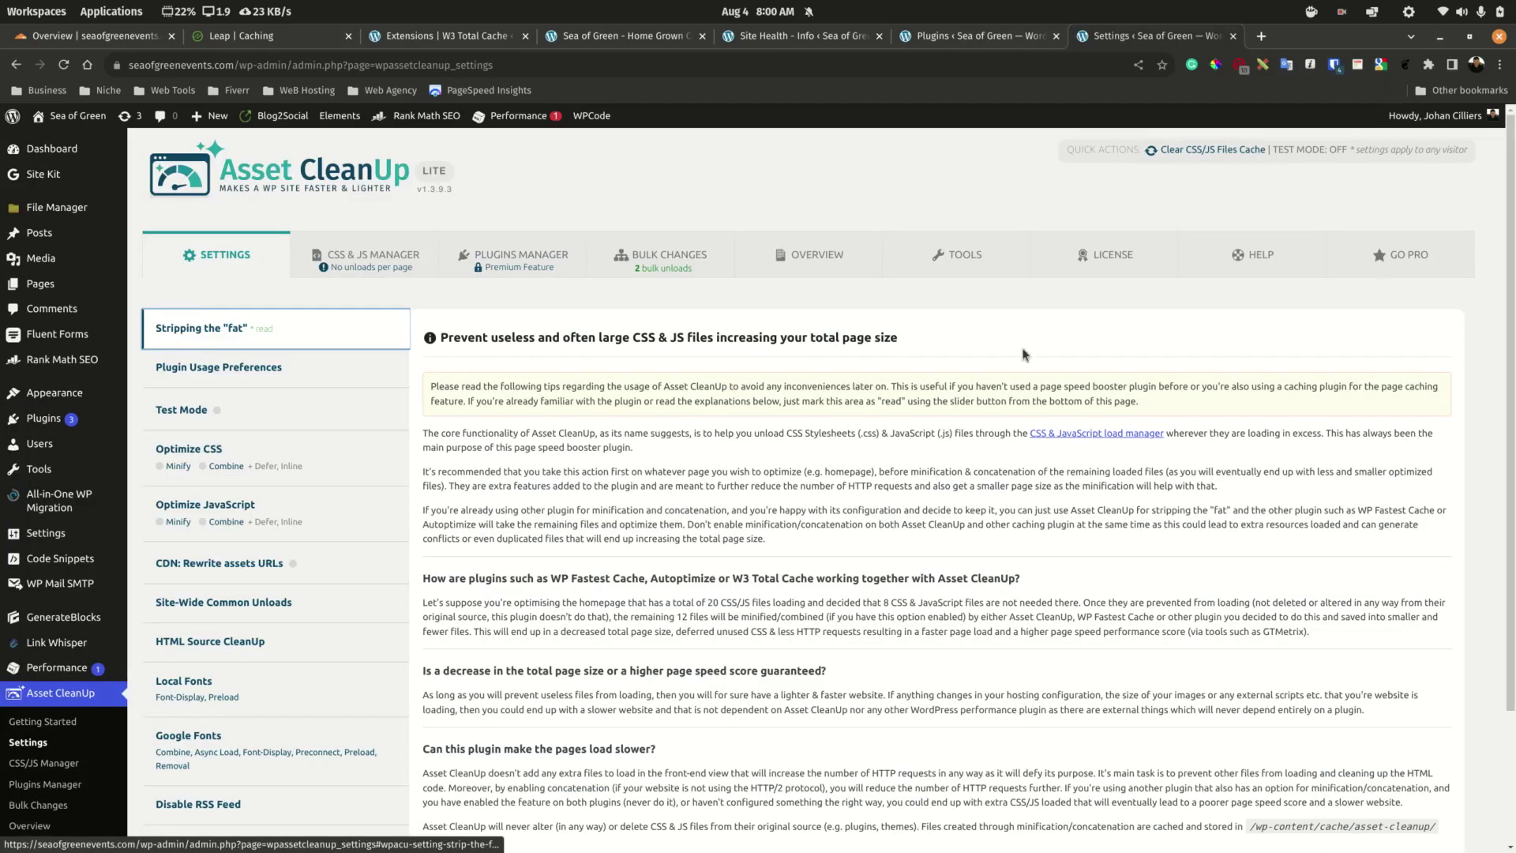
pyautogui.scroll(-3, 556, 661)
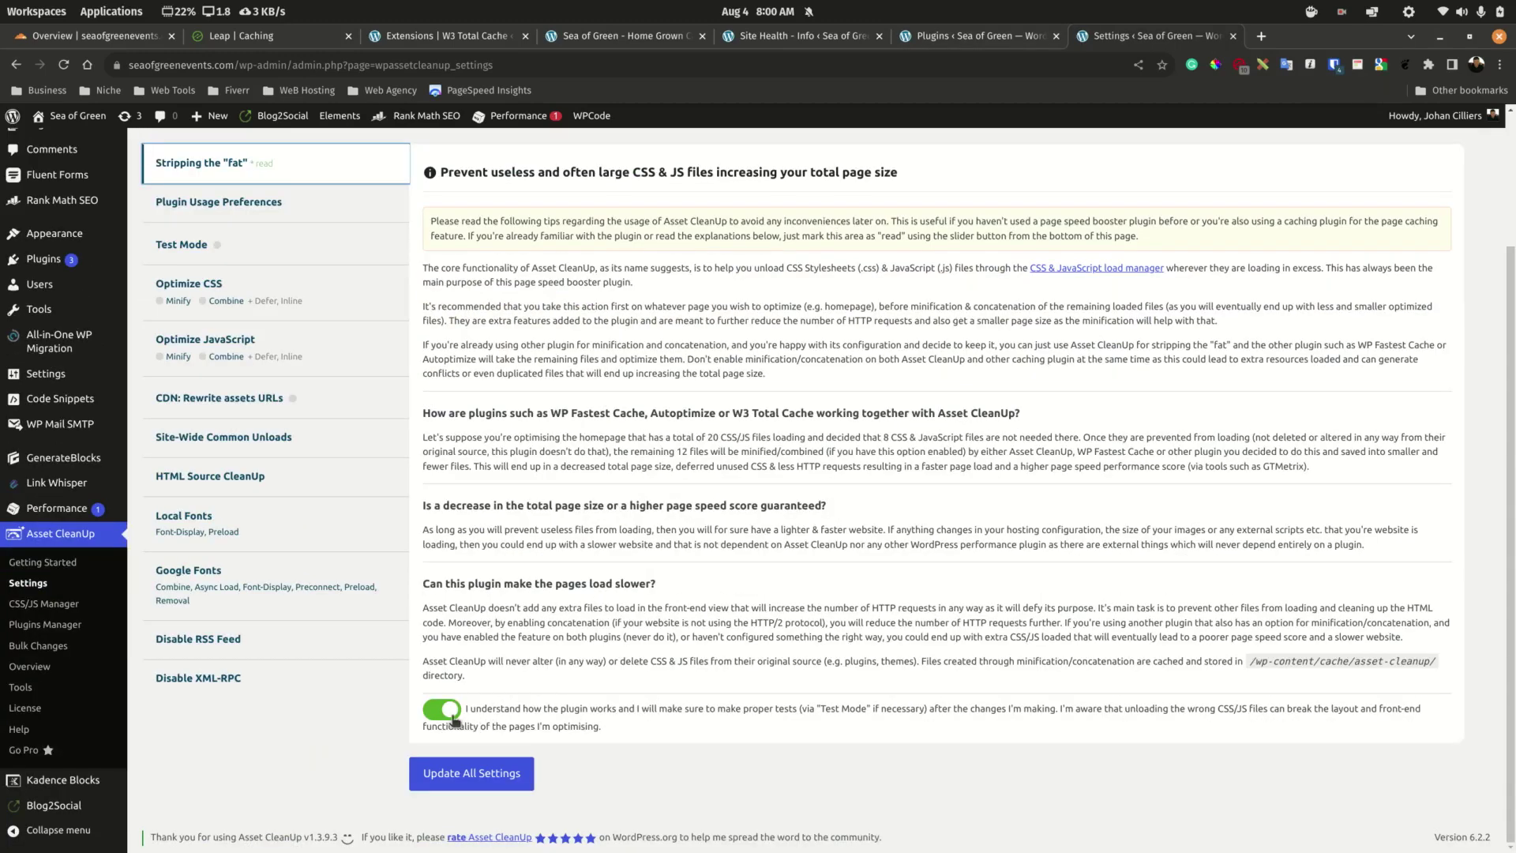
pyautogui.scroll(3, 271, 524)
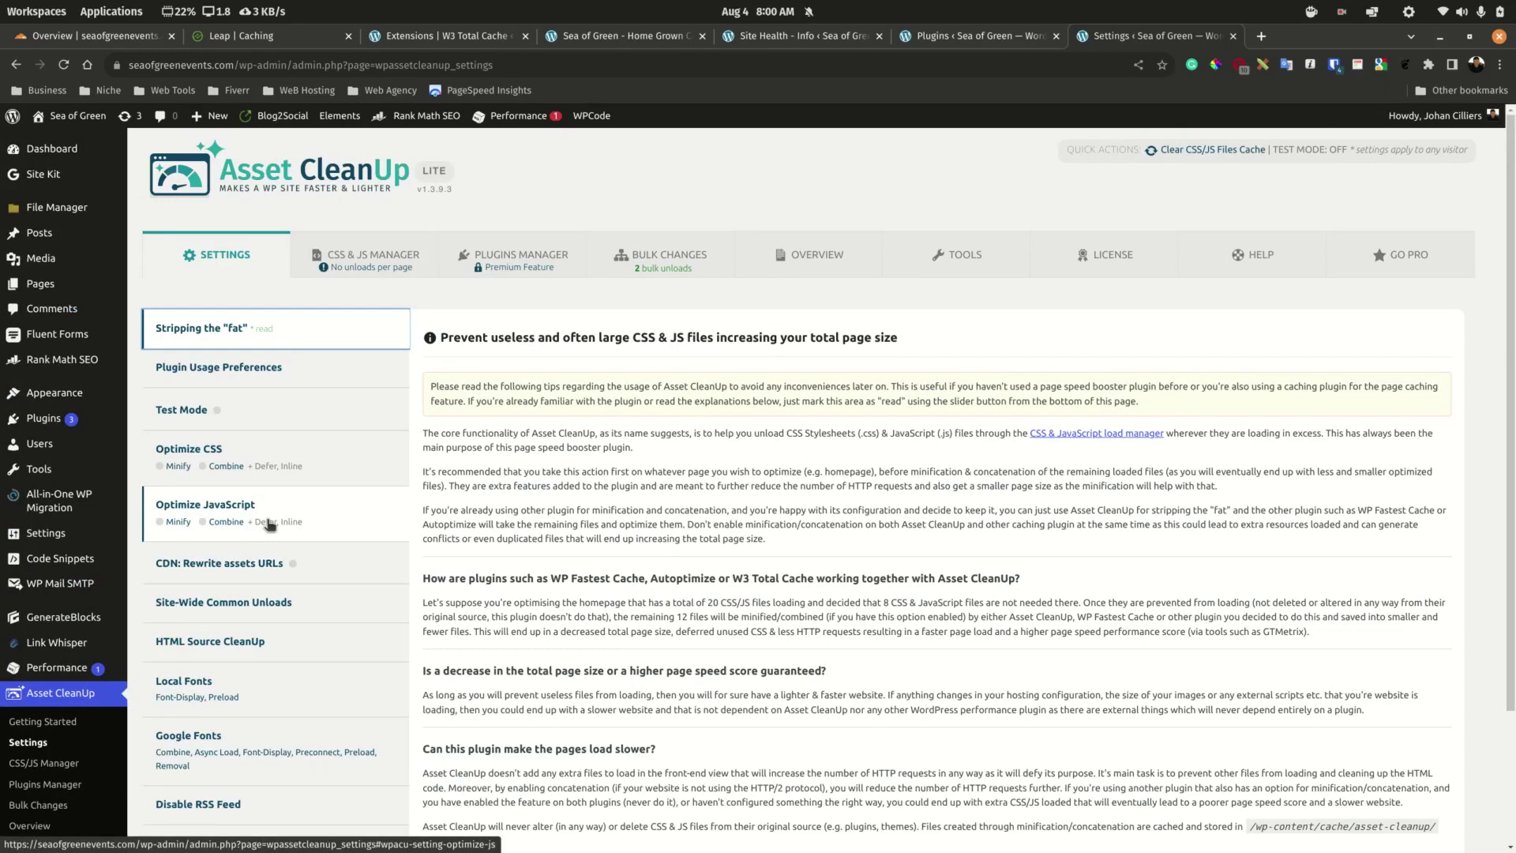
pyautogui.scroll(-2, 270, 524)
# Review Asset CleanUp's HTML Source CleanUp, Local Fonts and Google Fonts settings.
pyautogui.click(277, 479)
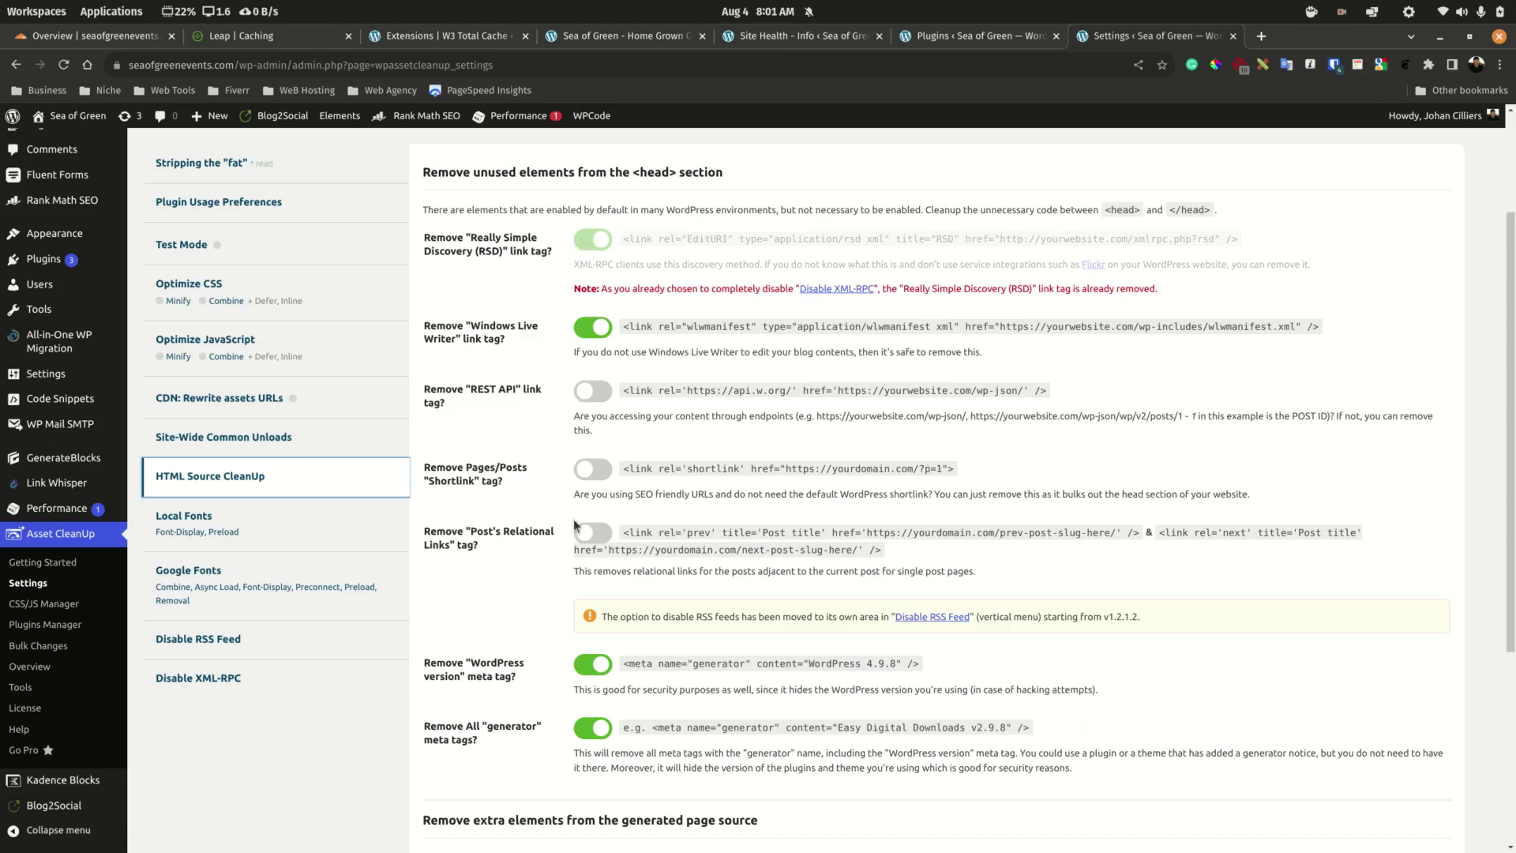
pyautogui.click(190, 523)
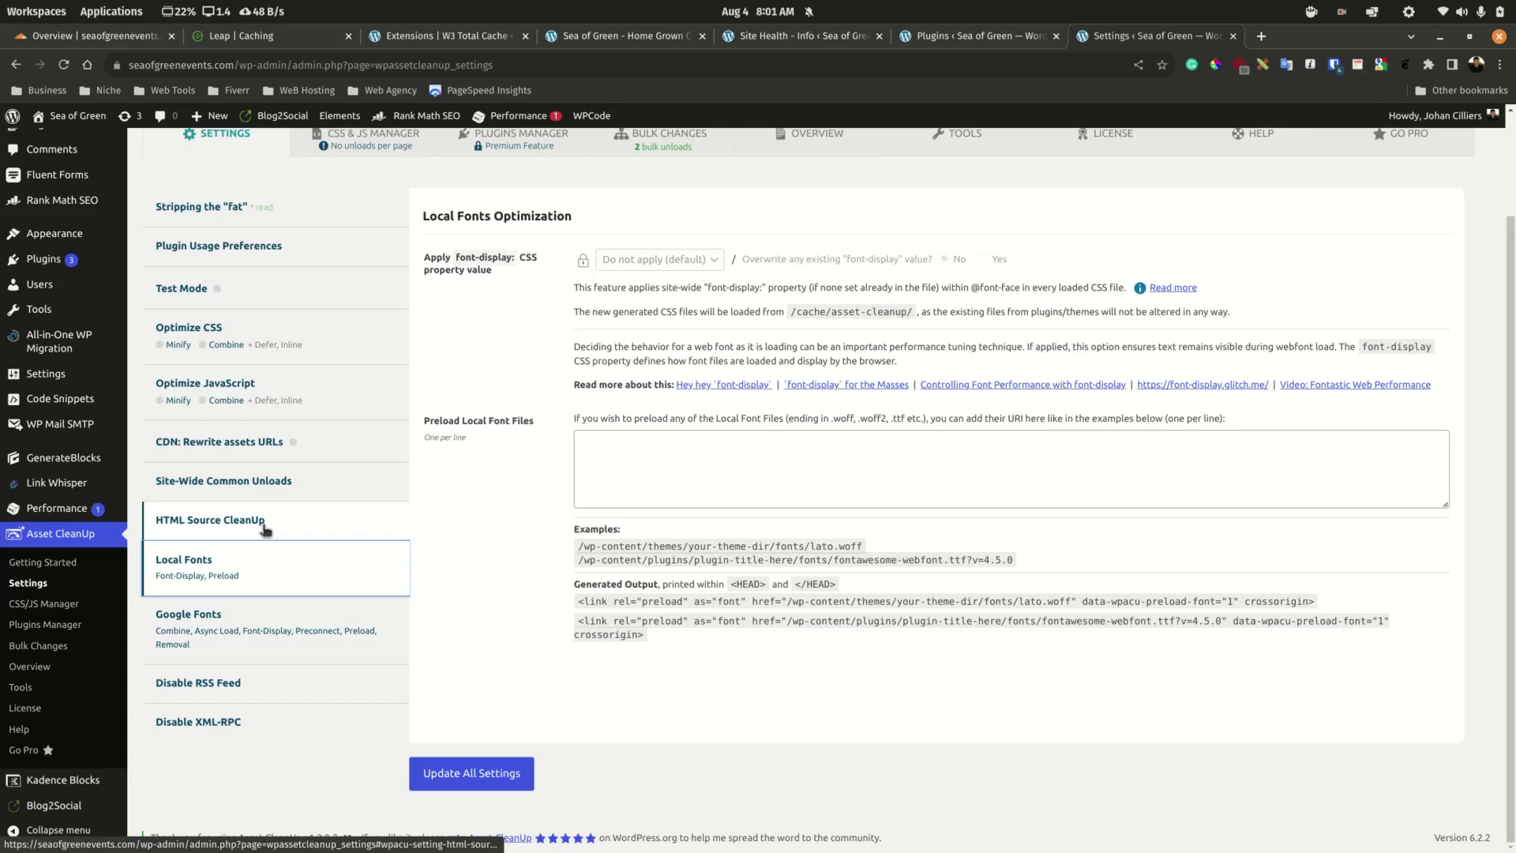
pyautogui.click(224, 632)
pyautogui.click(635, 268)
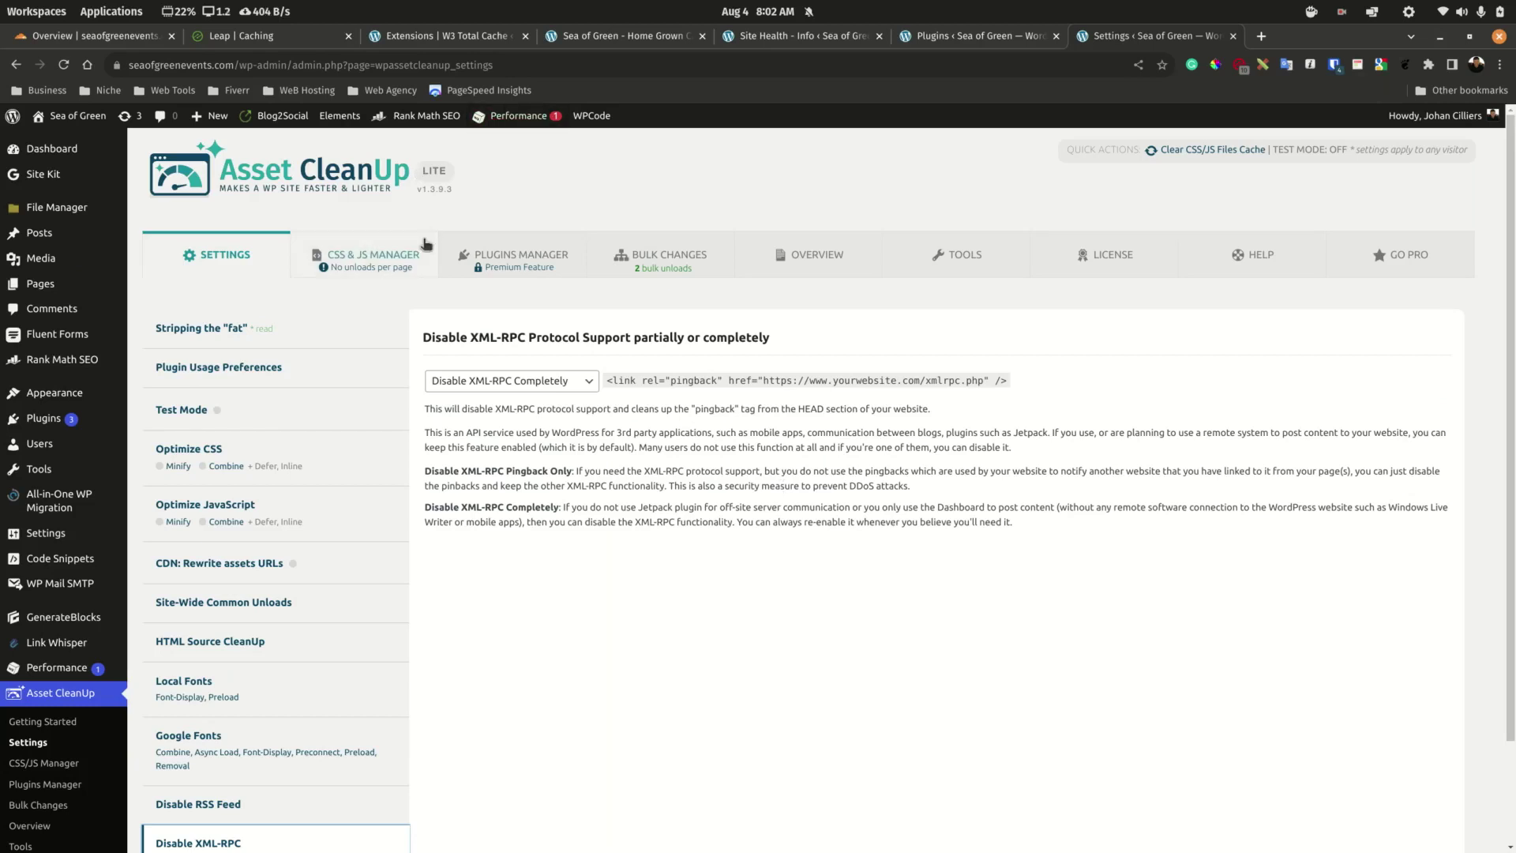
# Examine the homepage's plugin and theme files in Asset CleanUp's CSS & JS Manager, and open the Sea of Green home page.
pyautogui.click(387, 265)
pyautogui.click(562, 414)
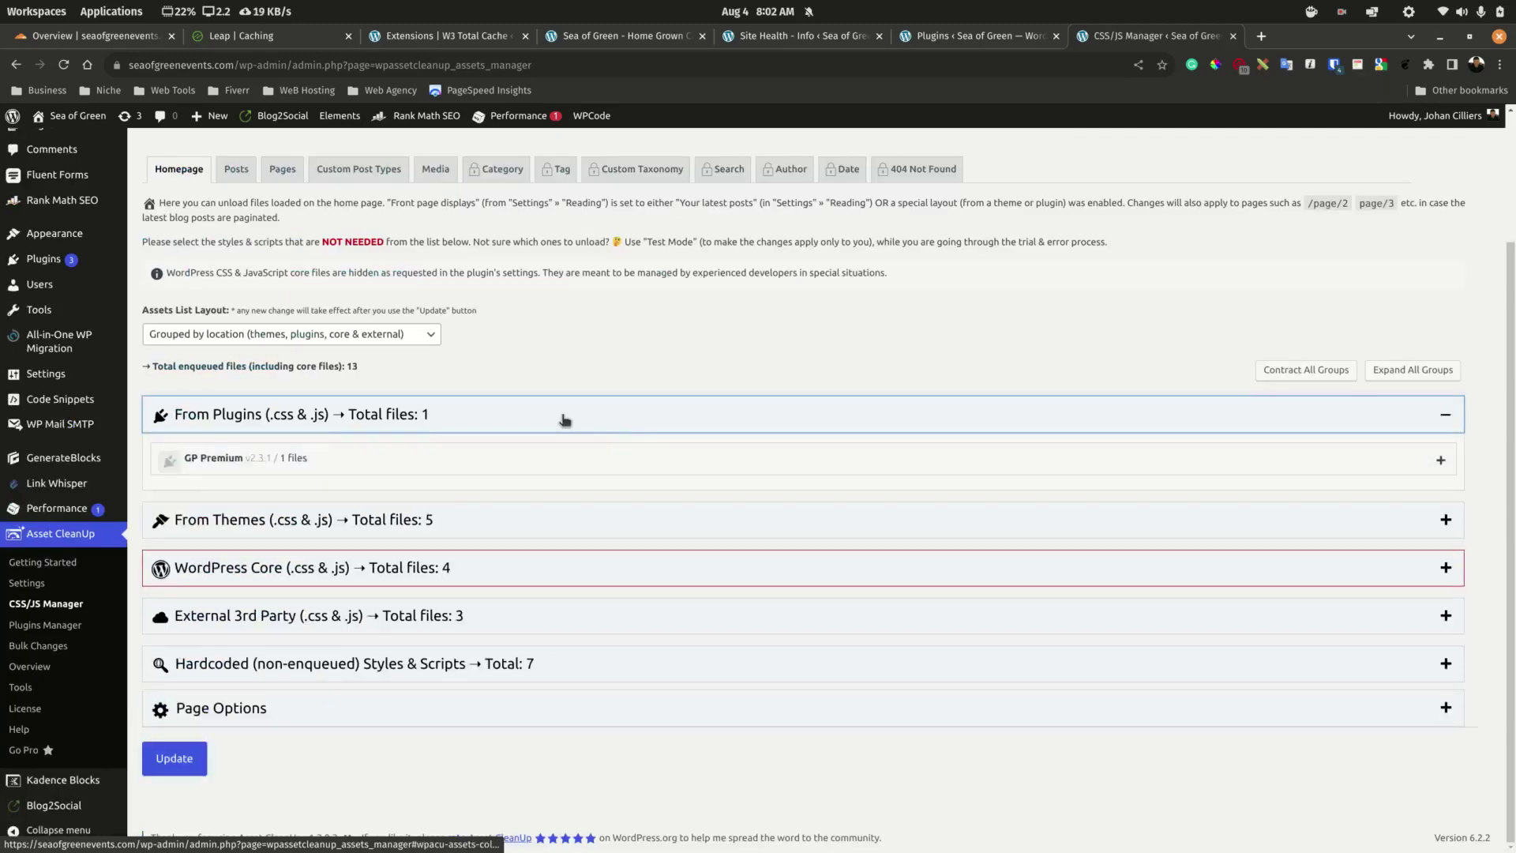
pyautogui.click(1445, 519)
pyautogui.scroll(-3, 330, 304)
pyautogui.scroll(-6, 330, 304)
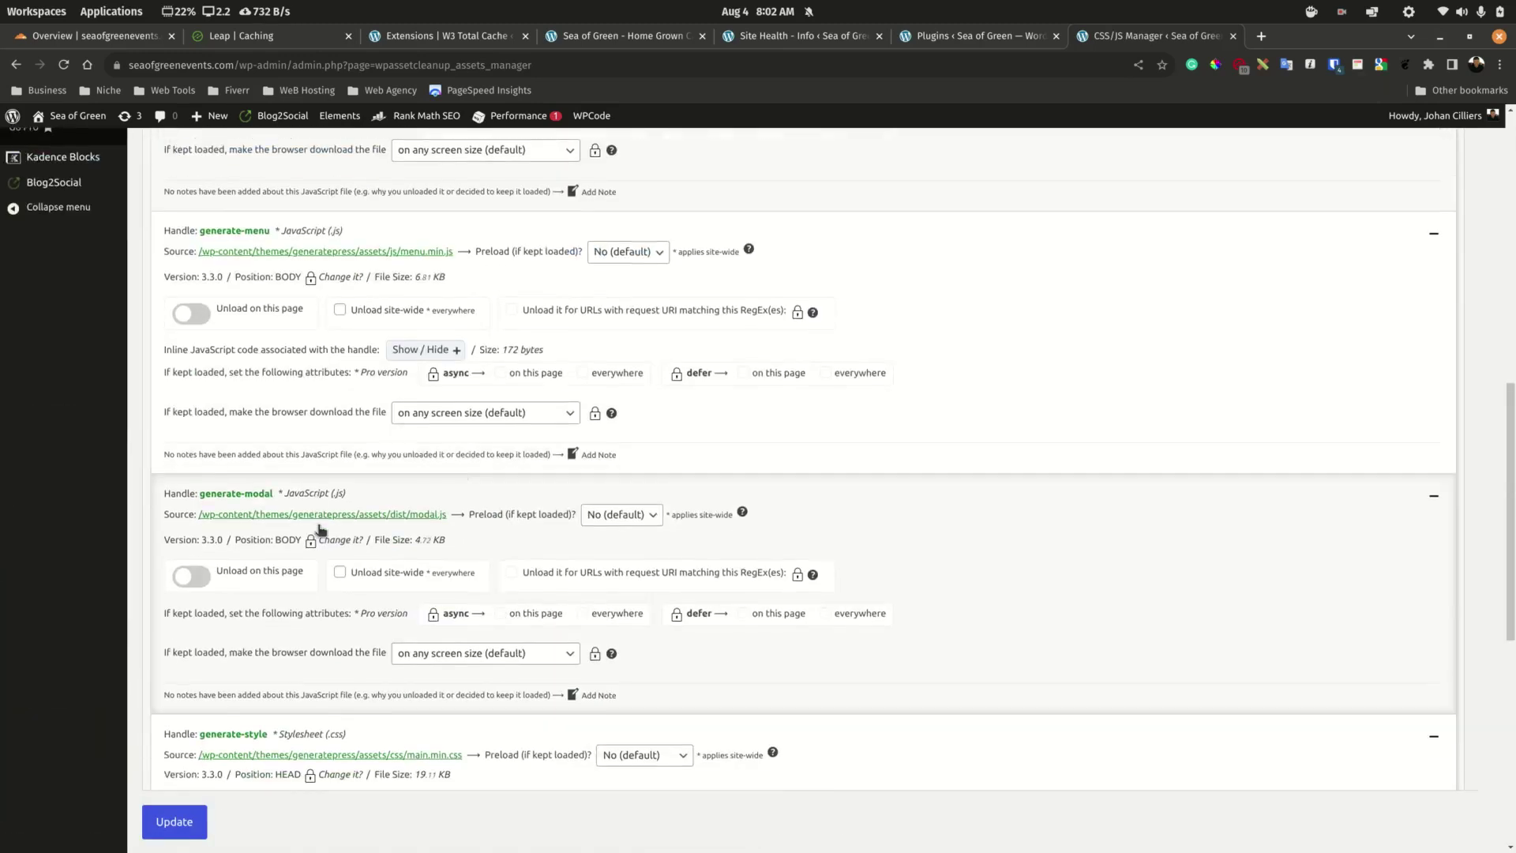
pyautogui.scroll(12, 1450, 691)
pyautogui.click(1446, 683)
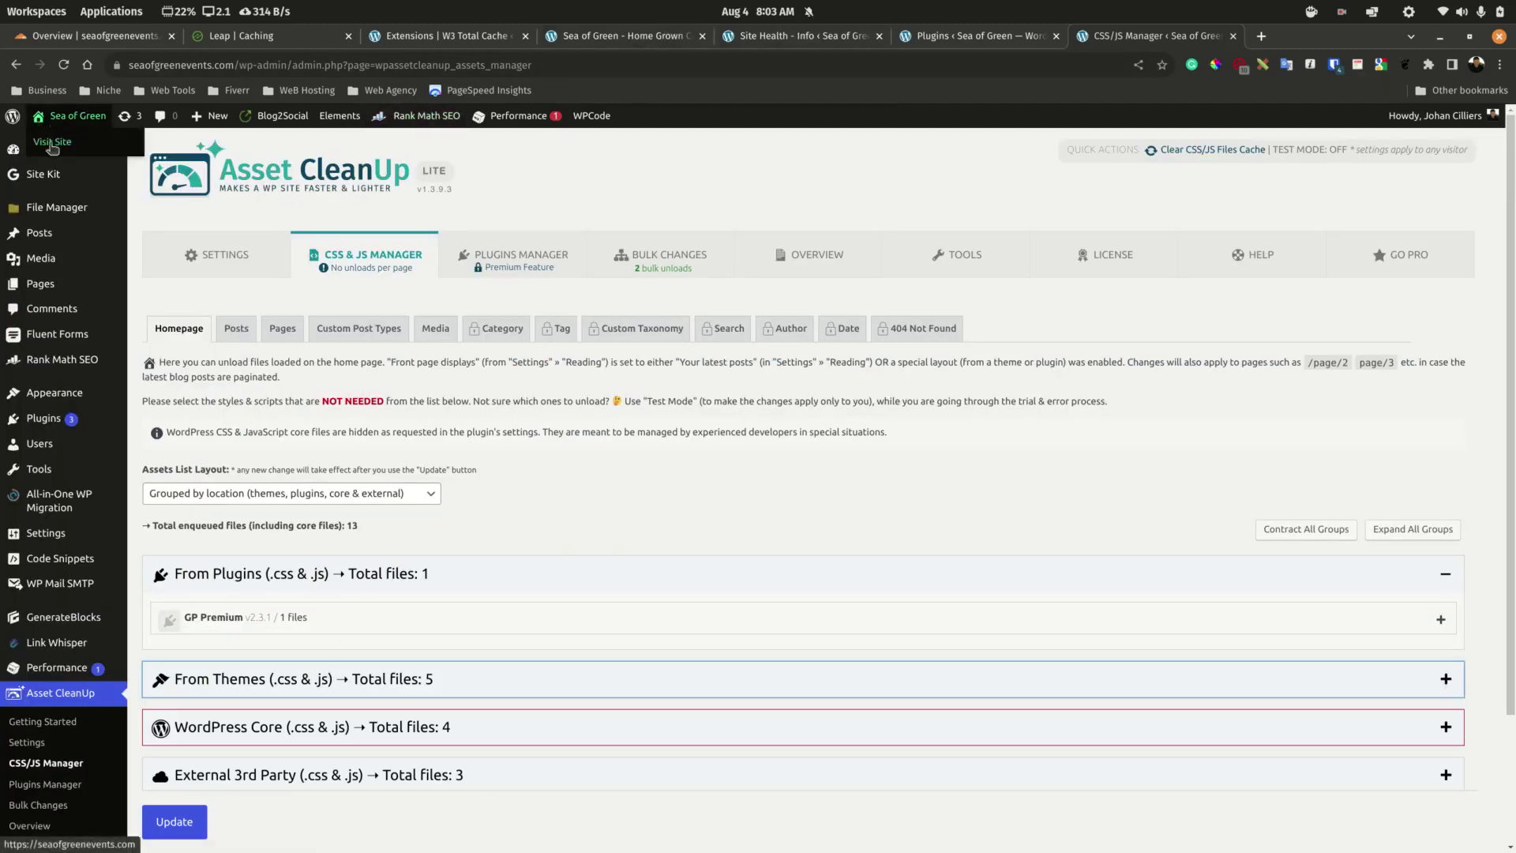
pyautogui.click(77, 116)
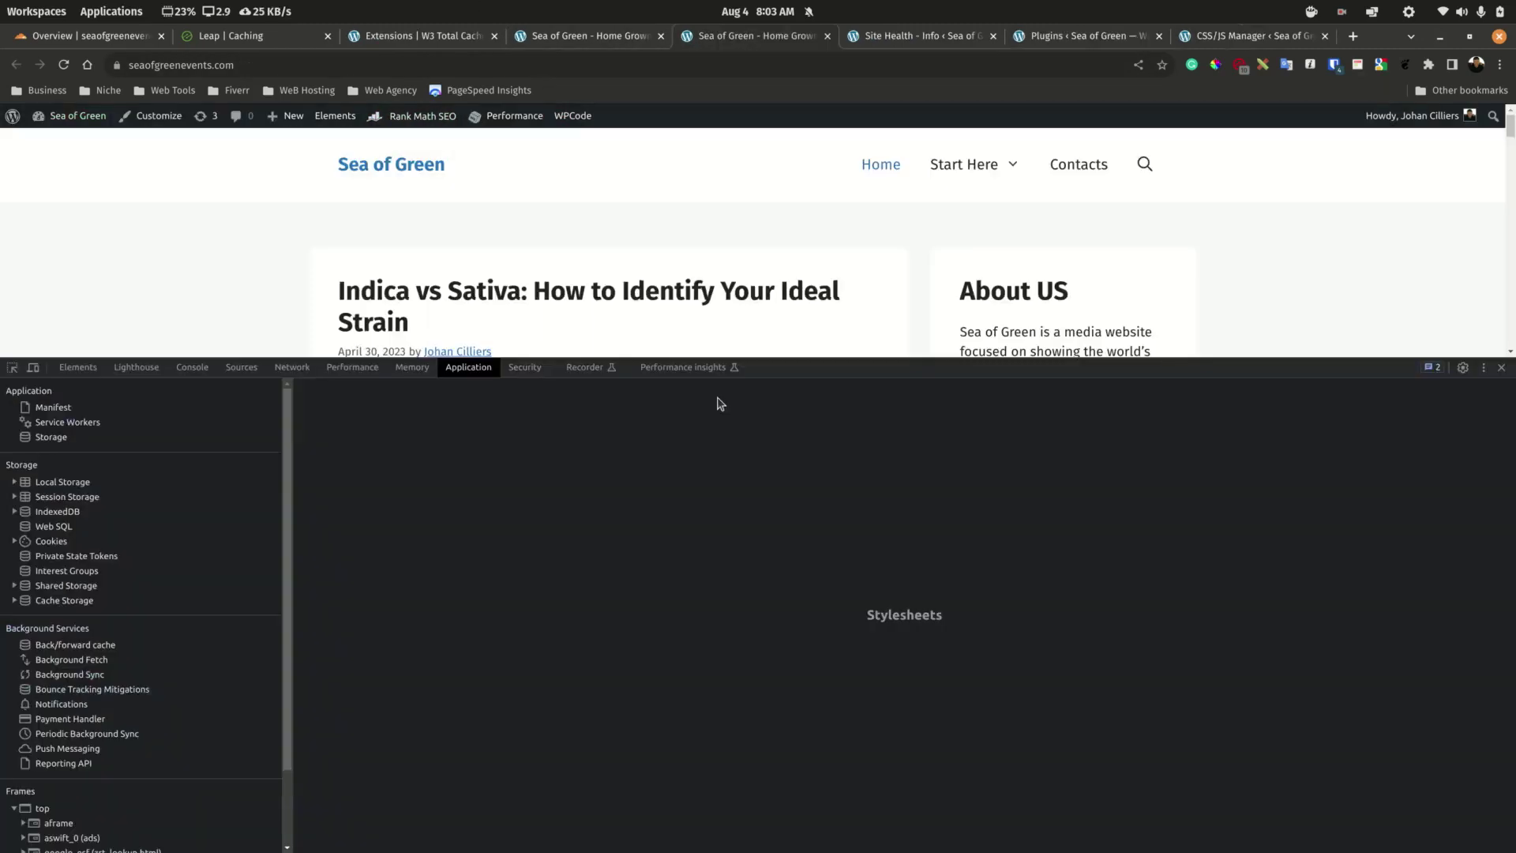
# Record a DevTools Coverage report for the Sea of Green home page and inspect the unused bytes of dashicons.min.css.
pyautogui.click(1482, 368)
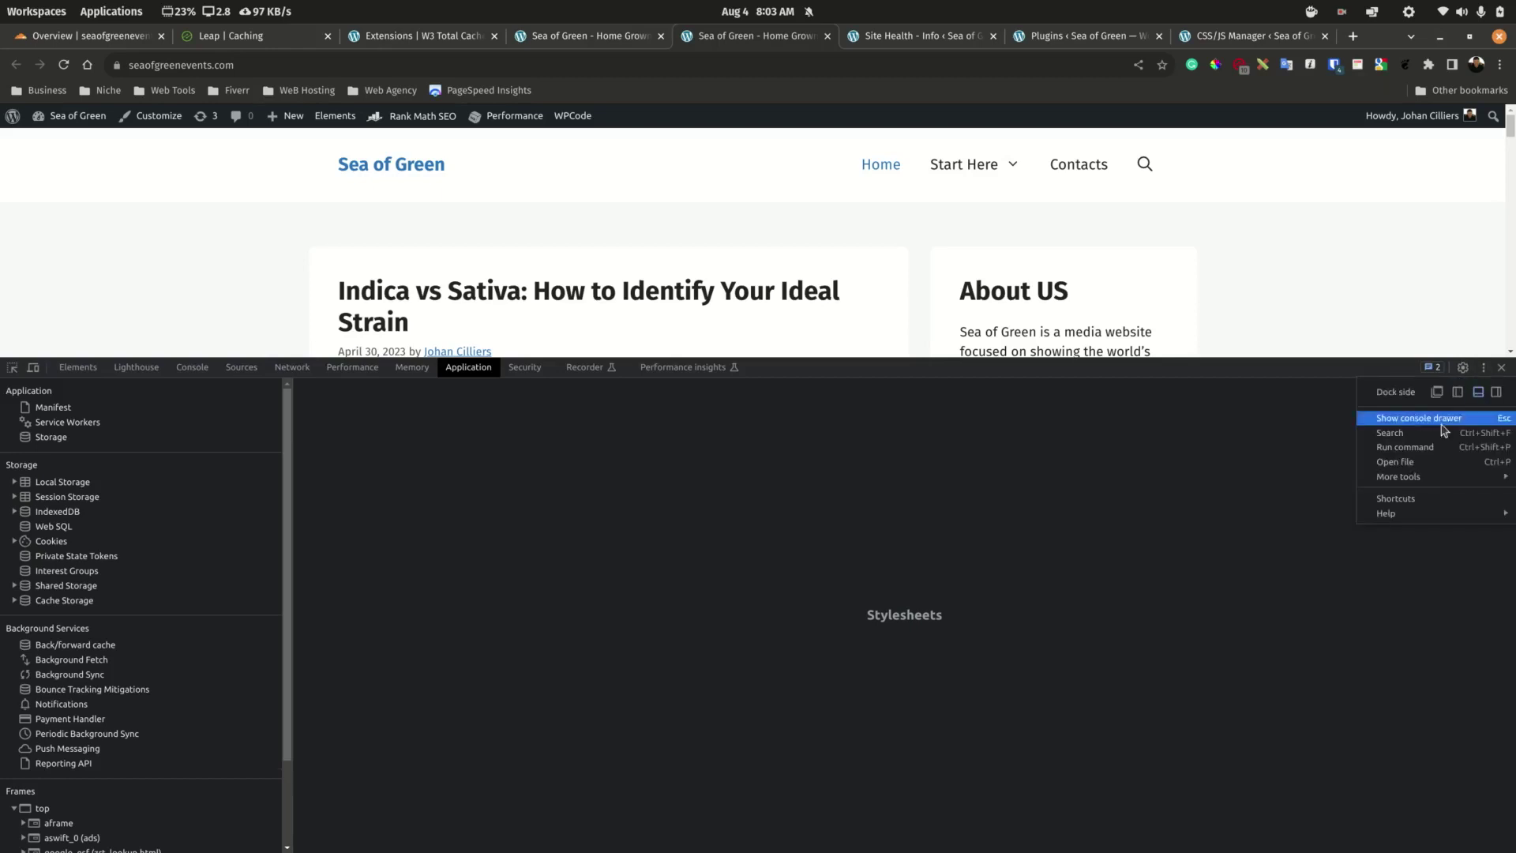
pyautogui.moveTo(1422, 477)
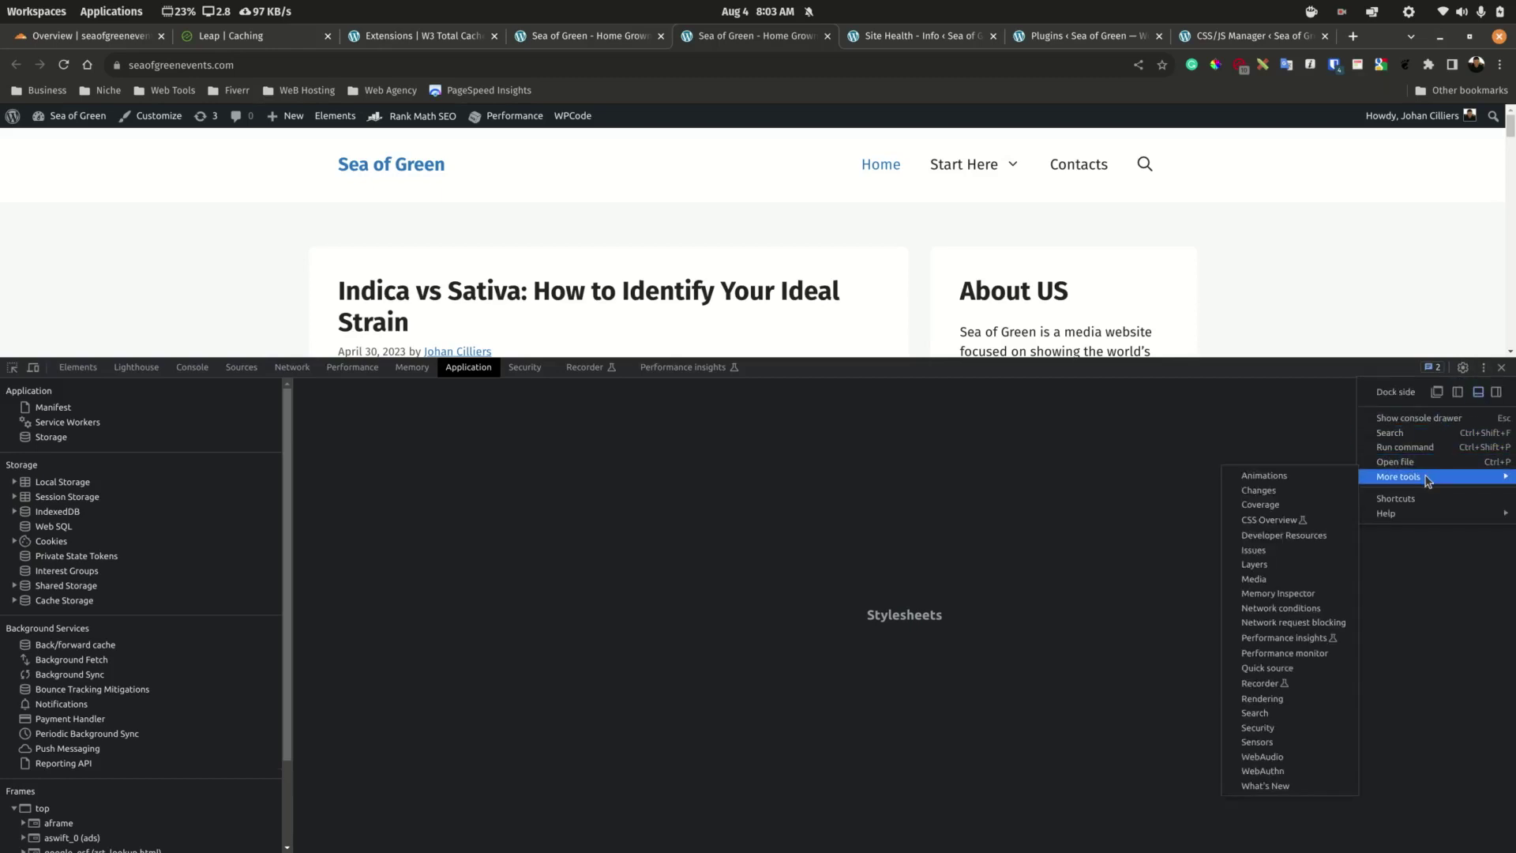
pyautogui.click(1262, 505)
pyautogui.click(727, 653)
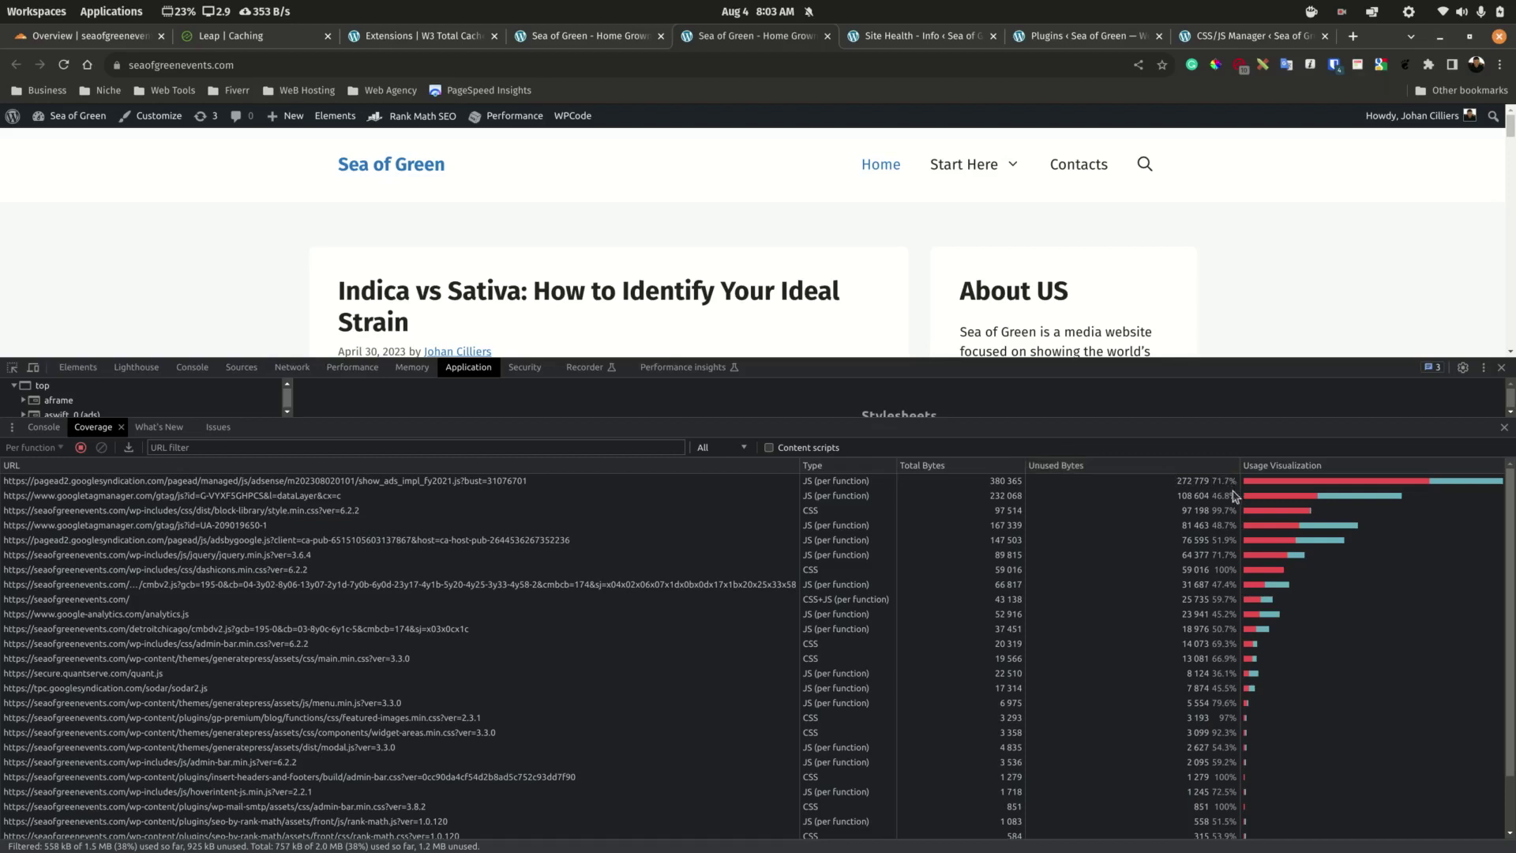
pyautogui.click(1217, 569)
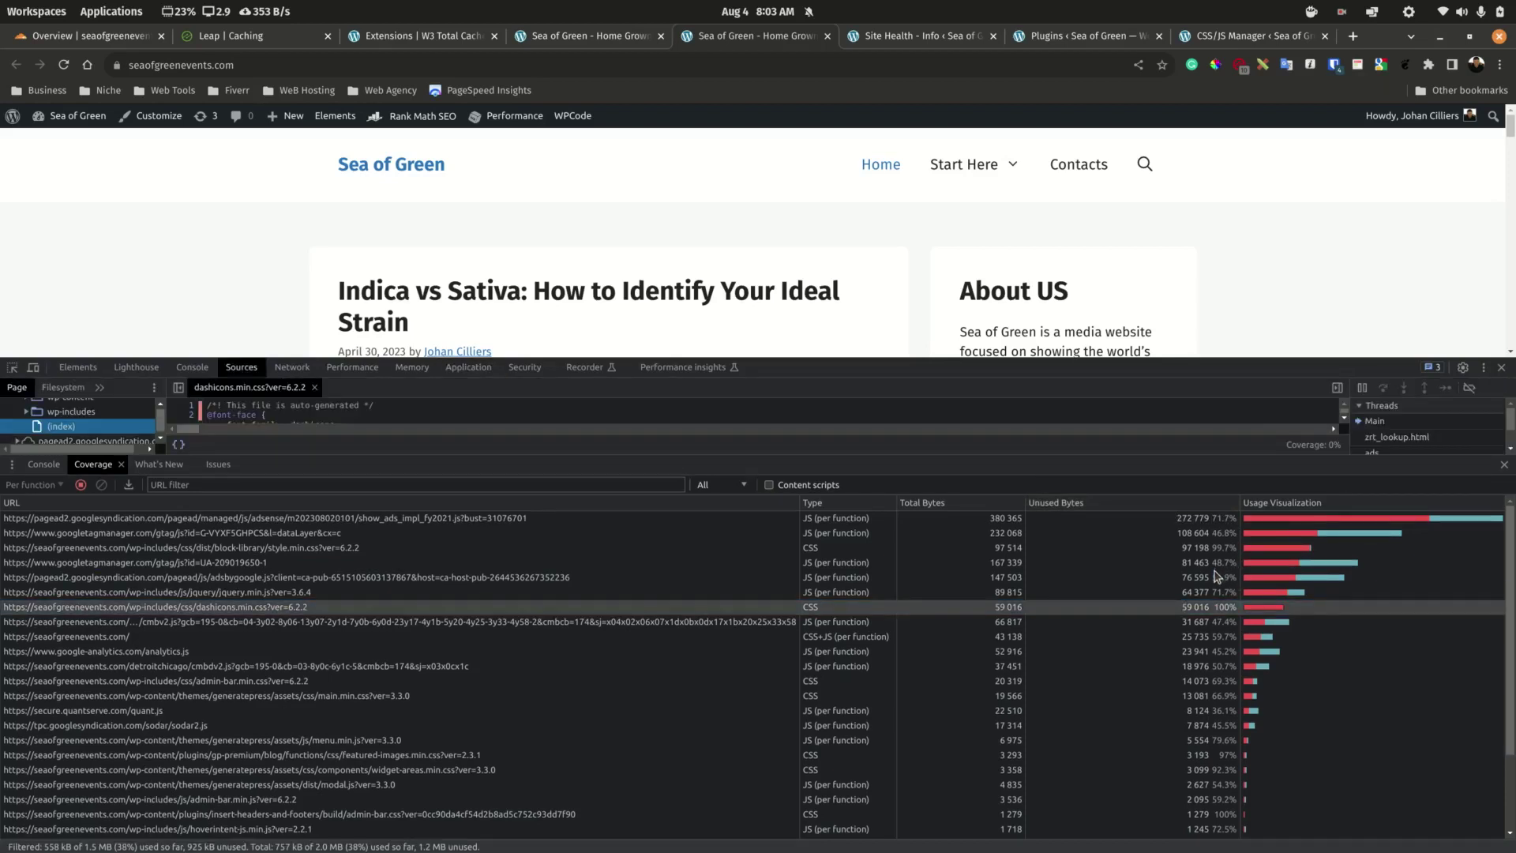
pyautogui.click(1214, 607)
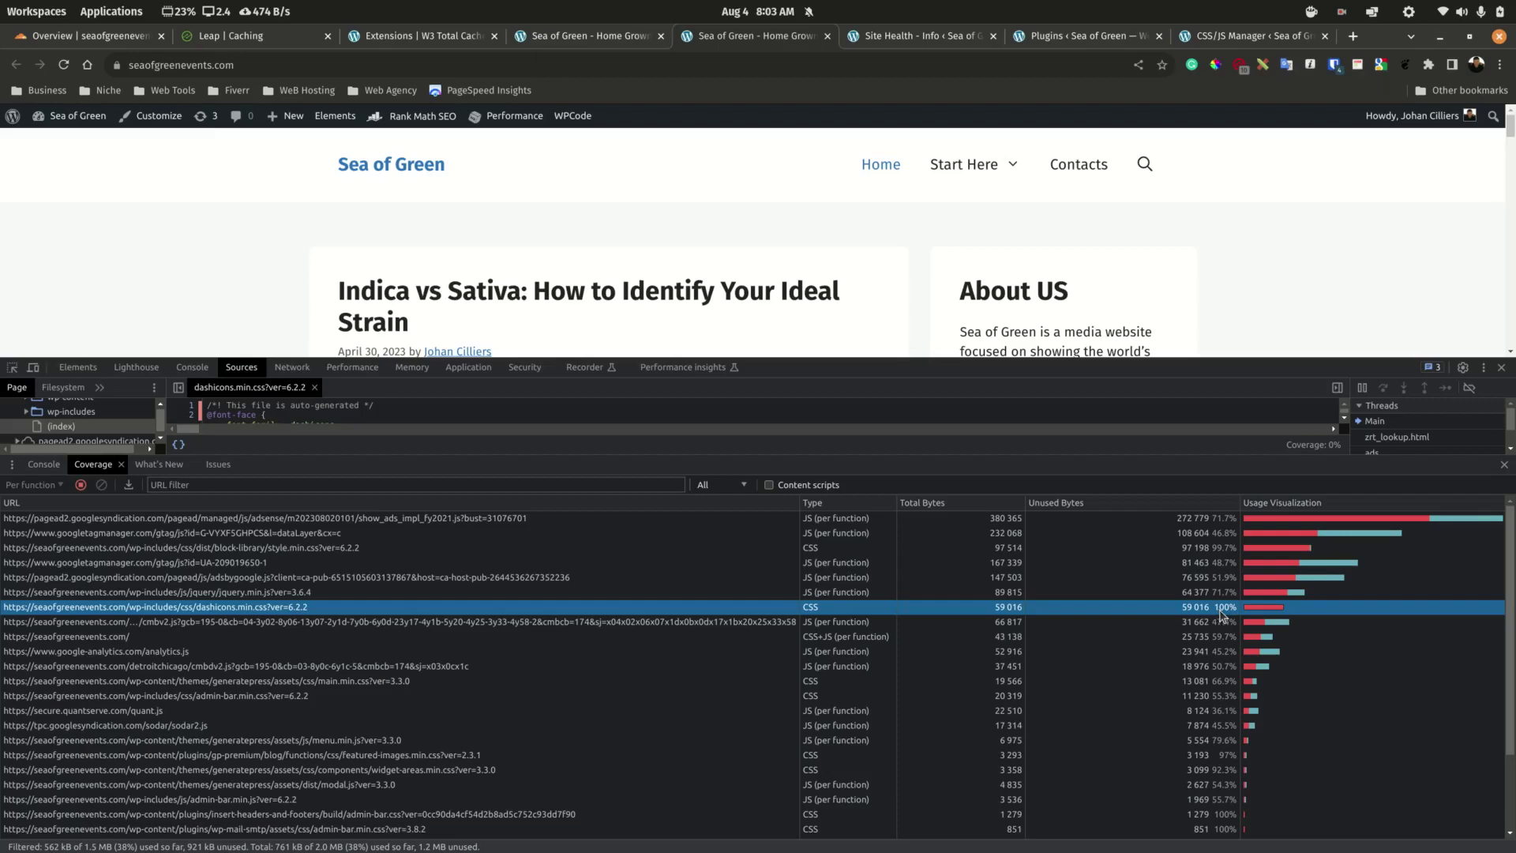
# Review Asset CleanUp's Site-Wide Common Unloads settings, including the option to disable Dashicons if the toolbar is hidden.
pyautogui.click(1251, 40)
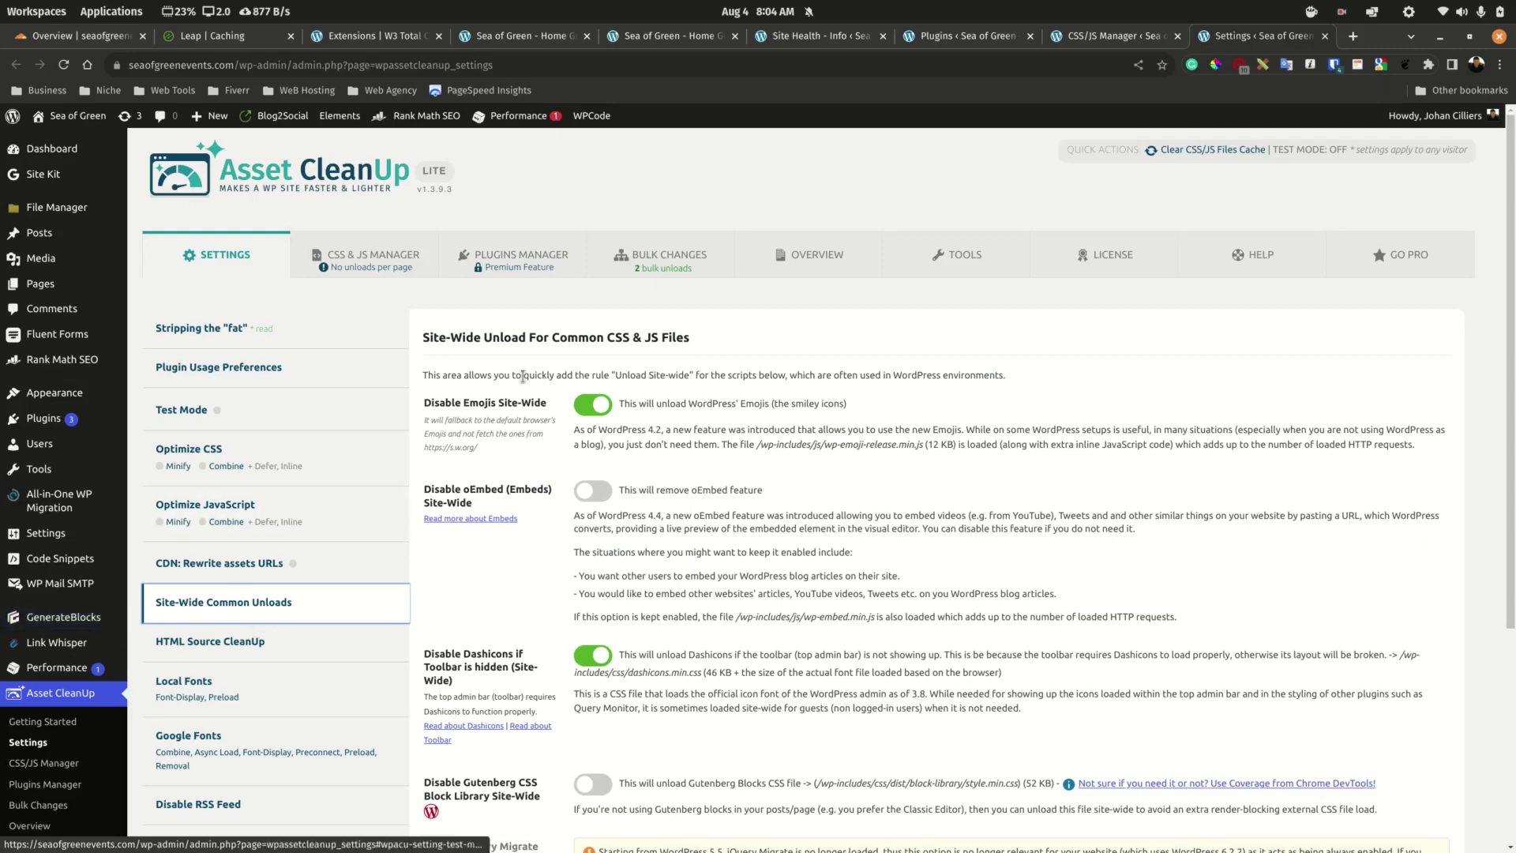
pyautogui.scroll(-4, 478, 484)
pyautogui.moveTo(424, 399); pyautogui.dragTo(427, 487)
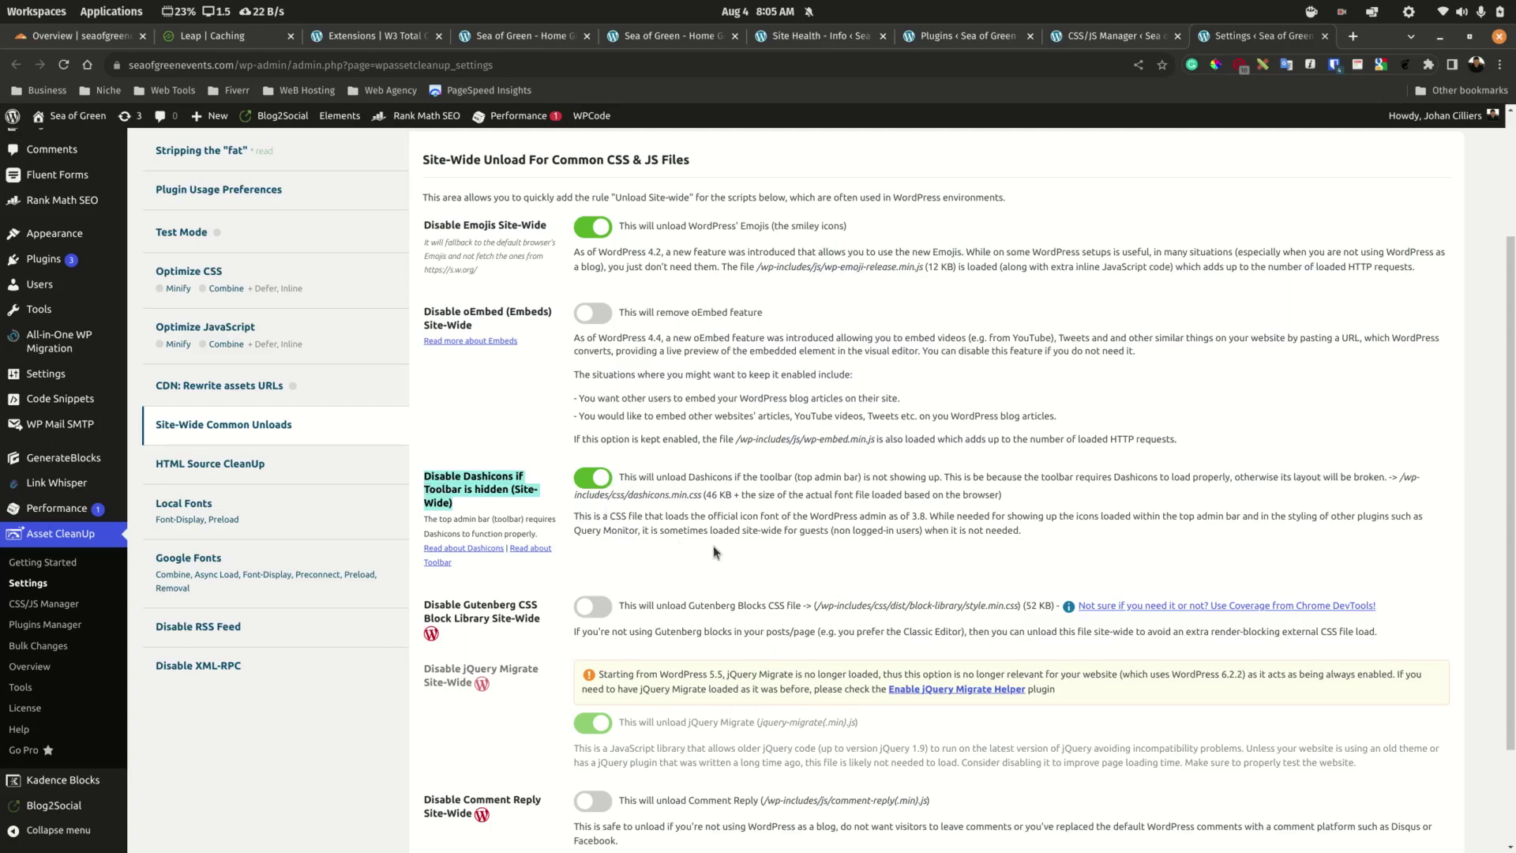
pyautogui.scroll(-3, 713, 546)
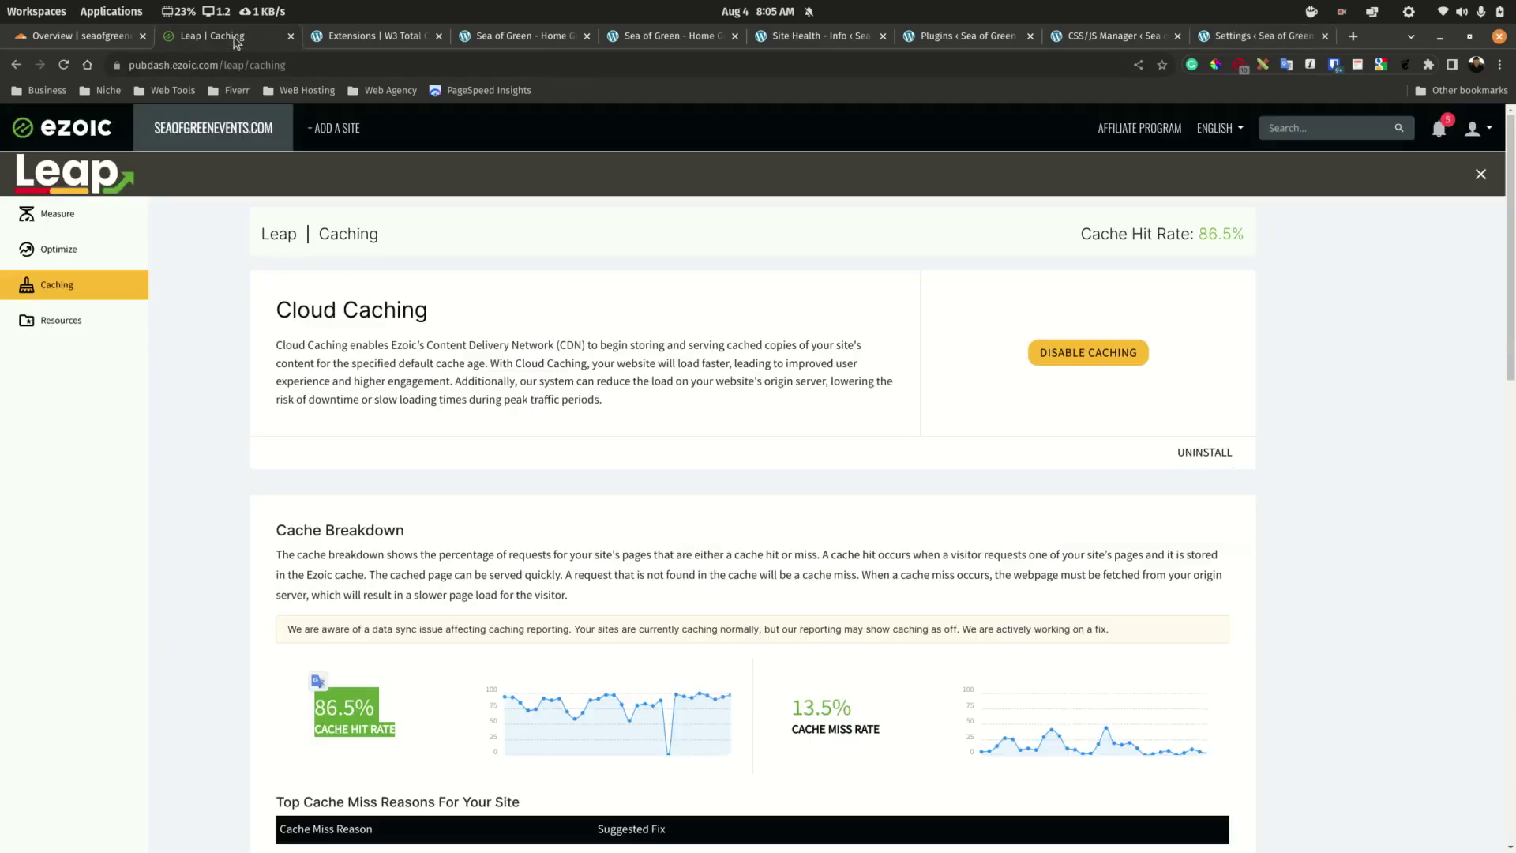
# Check the jQuery loading method in Ezoic Leap's Script Execution settings and return to the home page's coverage report.
pyautogui.click(237, 38)
pyautogui.click(69, 251)
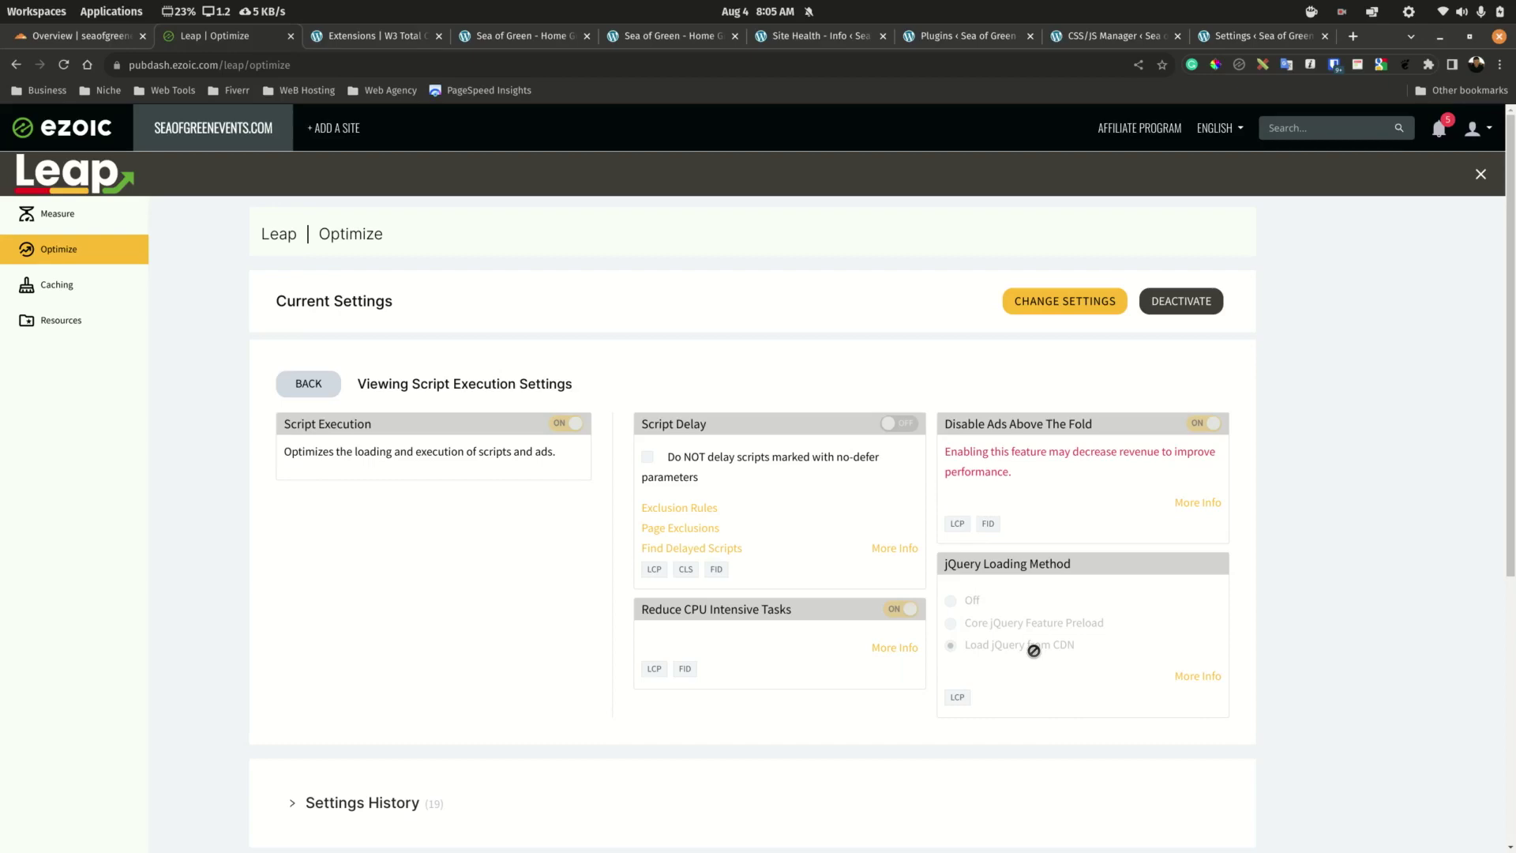
pyautogui.hotkey('ctrl', 'Tab')
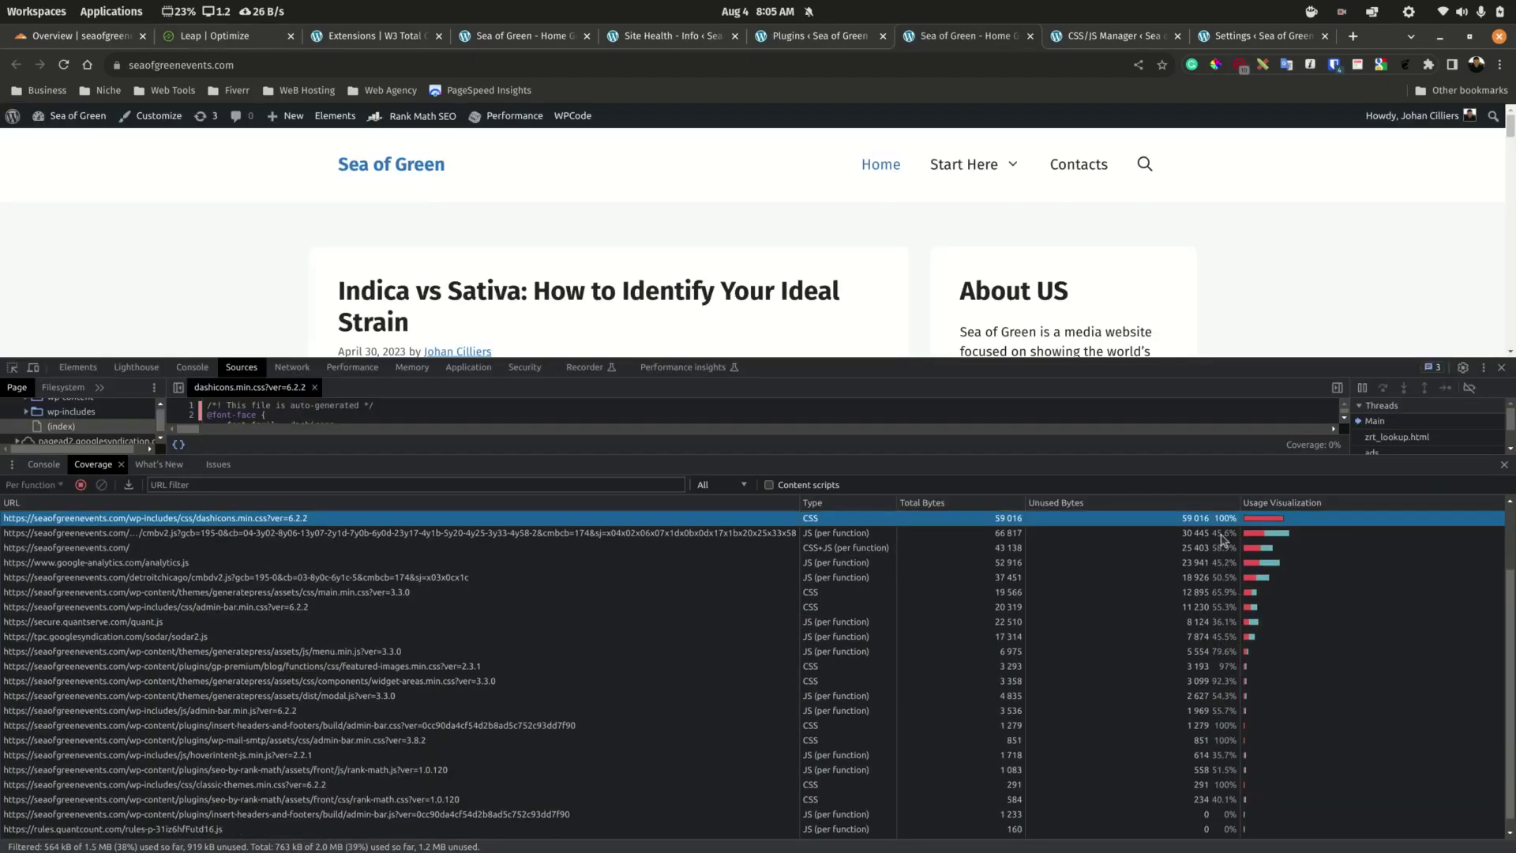
# Inspect wp-mail-smtp's admin-bar.min.css in the coverage report and search Asset CleanUp's CSS/JS Manager for wp-content/themes/generatepress/assets/dist/moda.
pyautogui.click(1225, 729)
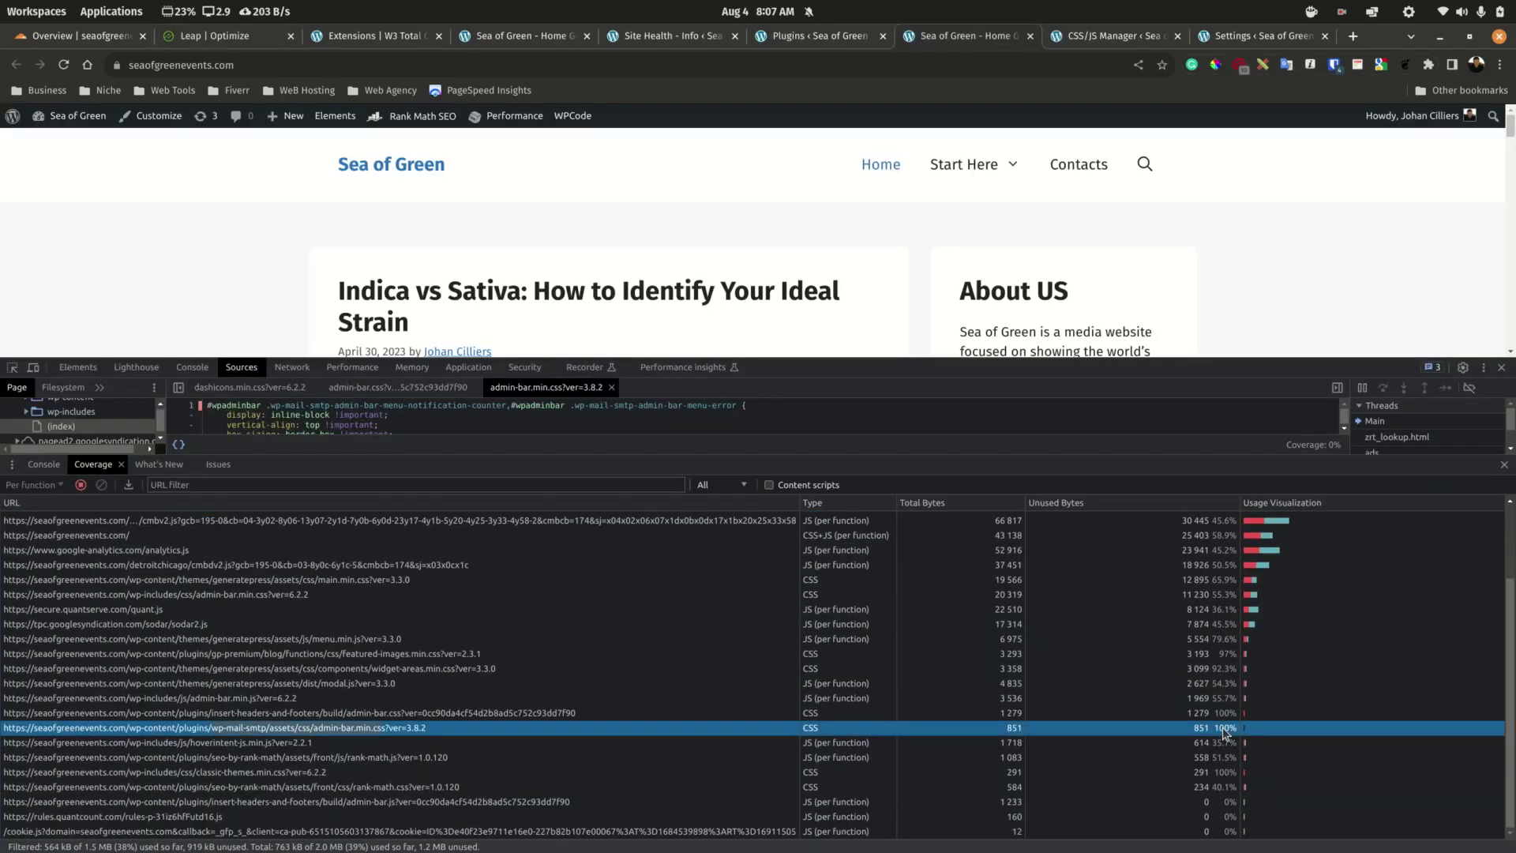
pyautogui.click(1121, 37)
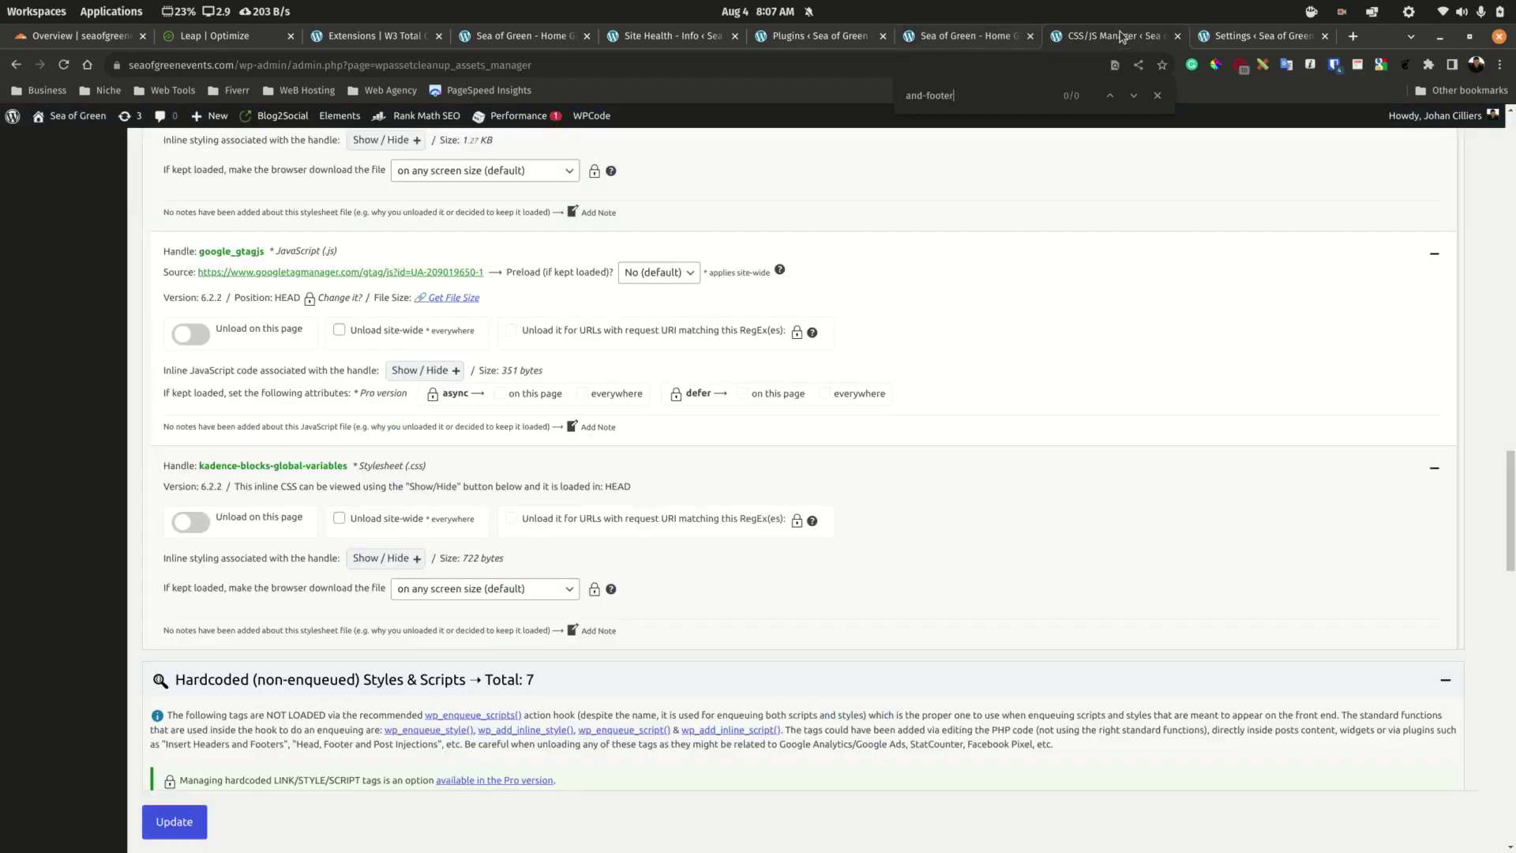
pyautogui.hotkey('ctrl', 'a')
pyautogui.hotkey('ctrl', 'v')
pyautogui.hotkey('ctrl', 'a')
pyautogui.hotkey('ctrl', 'v')
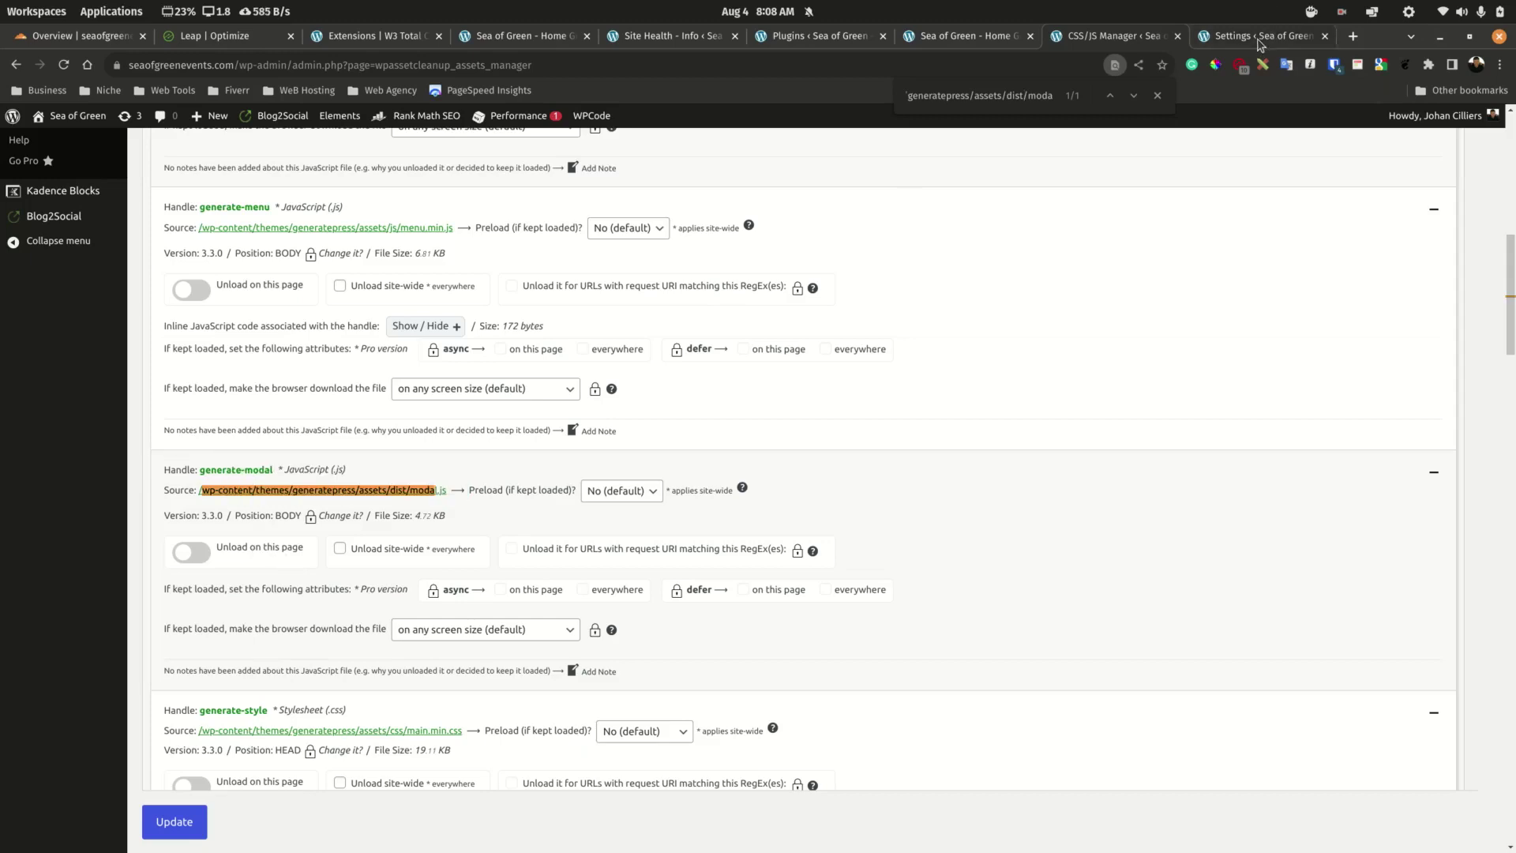
pyautogui.click(970, 44)
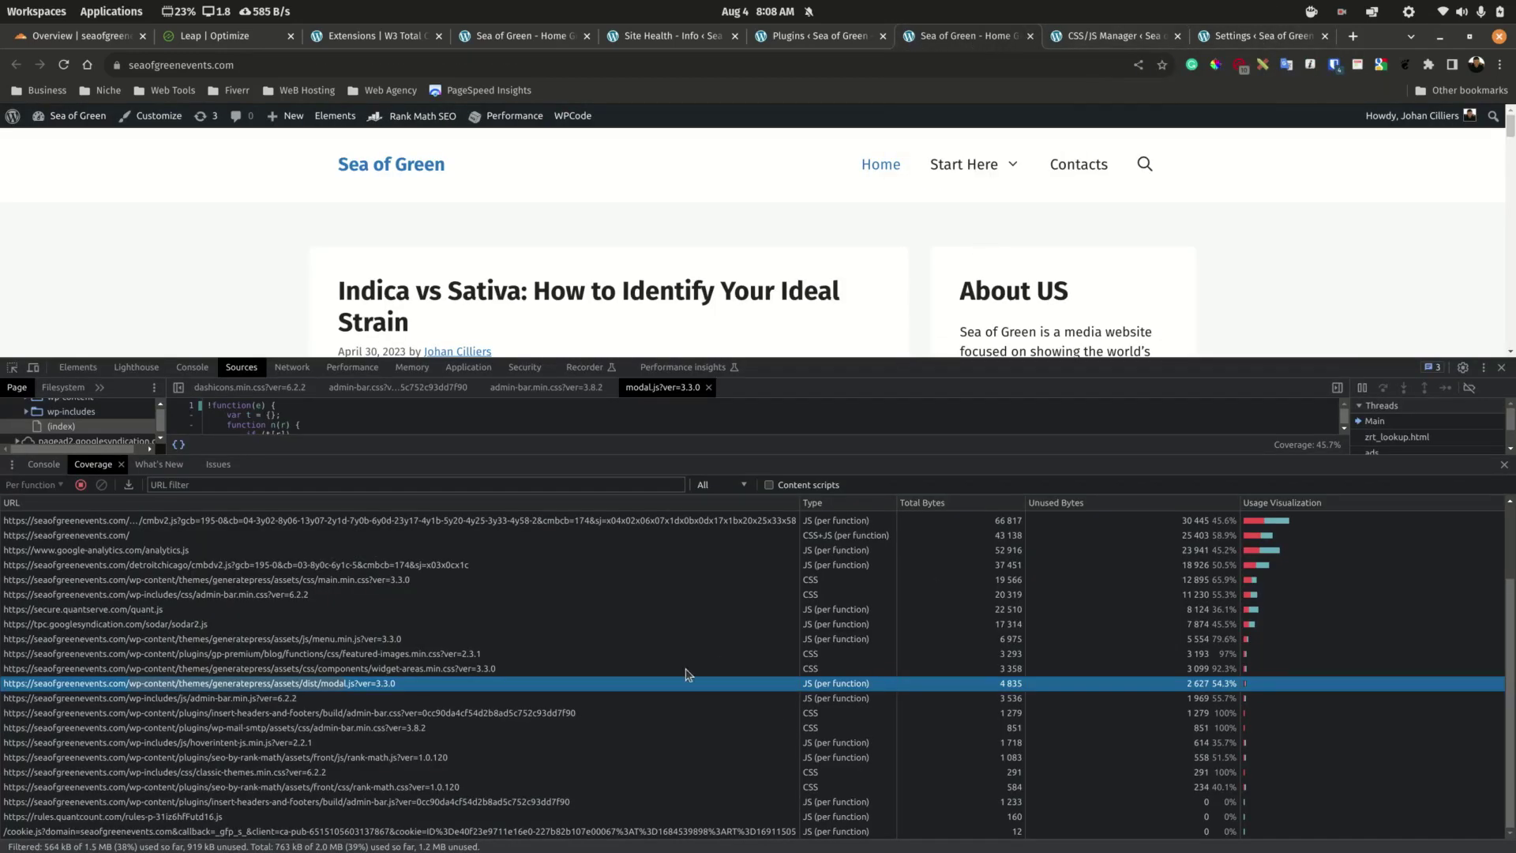